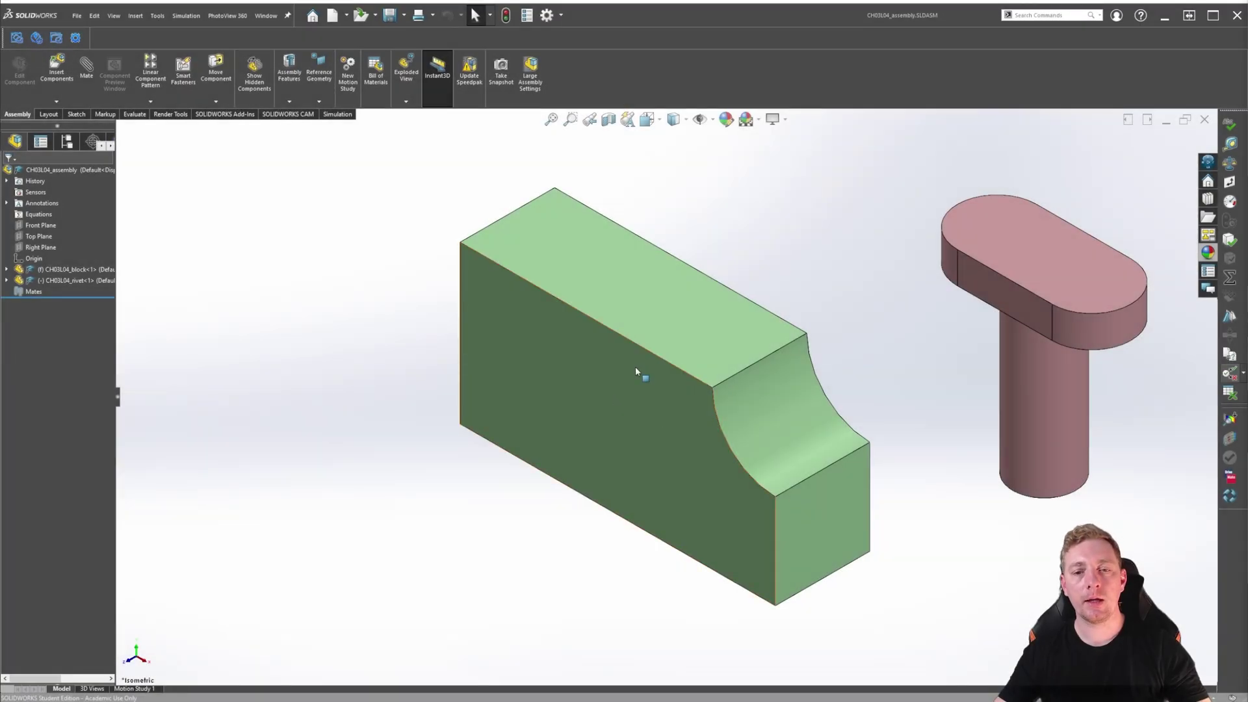
Step: Test which components can move by trying to shift the green block and moving the rivet slightly
{"action": "left_click", "coordinate": [635, 365]}
{"action": "left_click", "coordinate": [1054, 278]}
{"action": "left_click_drag", "start_coordinate": [646, 329], "coordinate": [671, 325]}
{"action": "left_click_drag", "start_coordinate": [1080, 431], "coordinate": [1070, 394]}
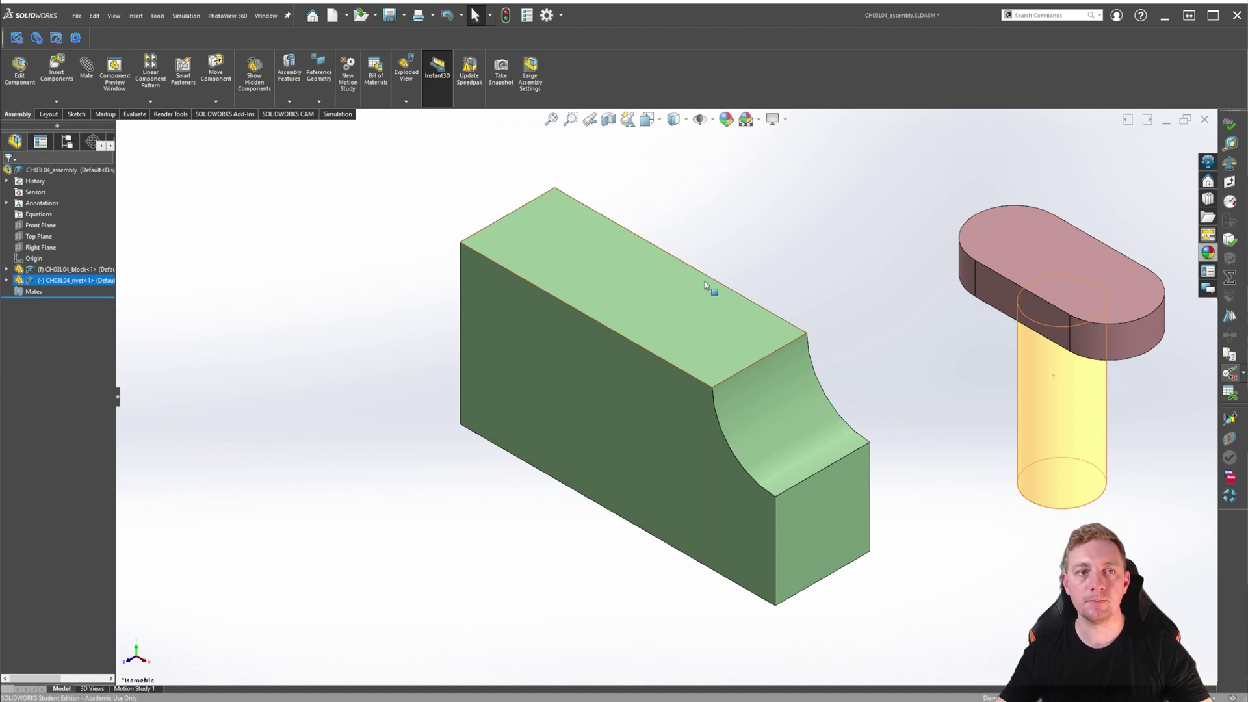
{"action": "left_click", "coordinate": [794, 265]}
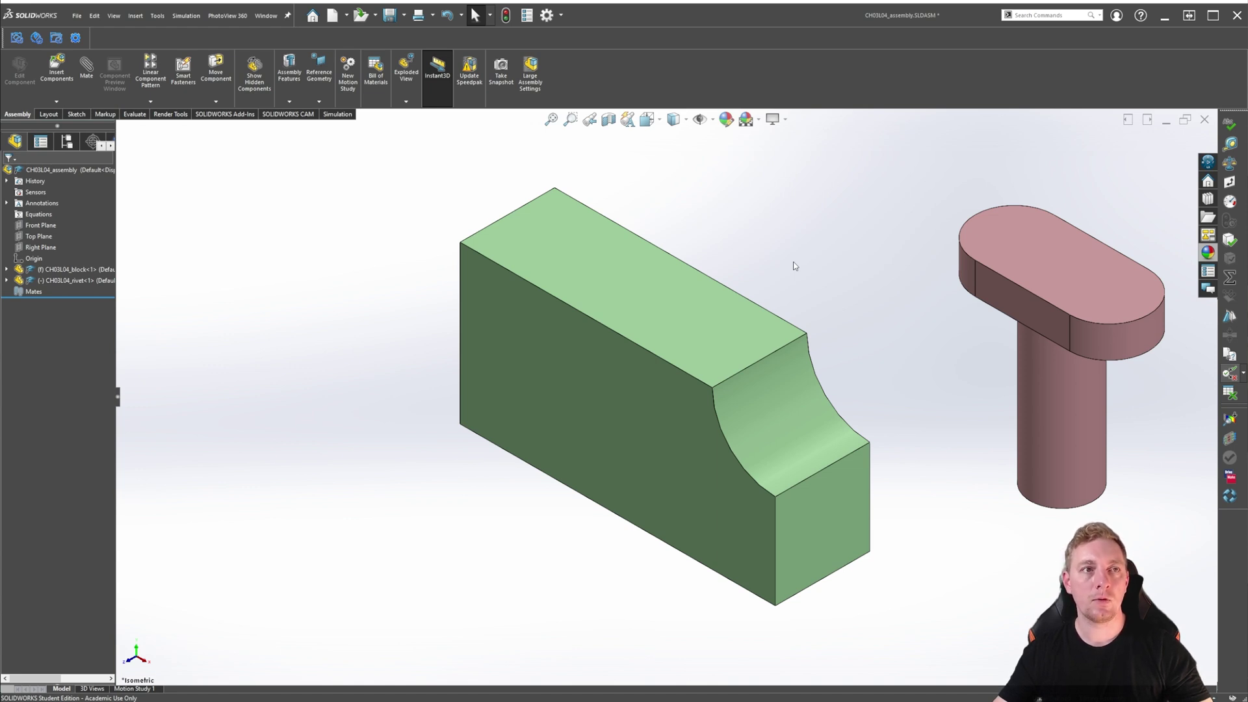
Step: Examine possible mate entities: the block's front and concave faces, a vertex, an arc edge, the rivet's cylindrical face and the Front Plane
{"action": "left_click", "coordinate": [636, 399]}
{"action": "left_click", "coordinate": [1068, 395]}
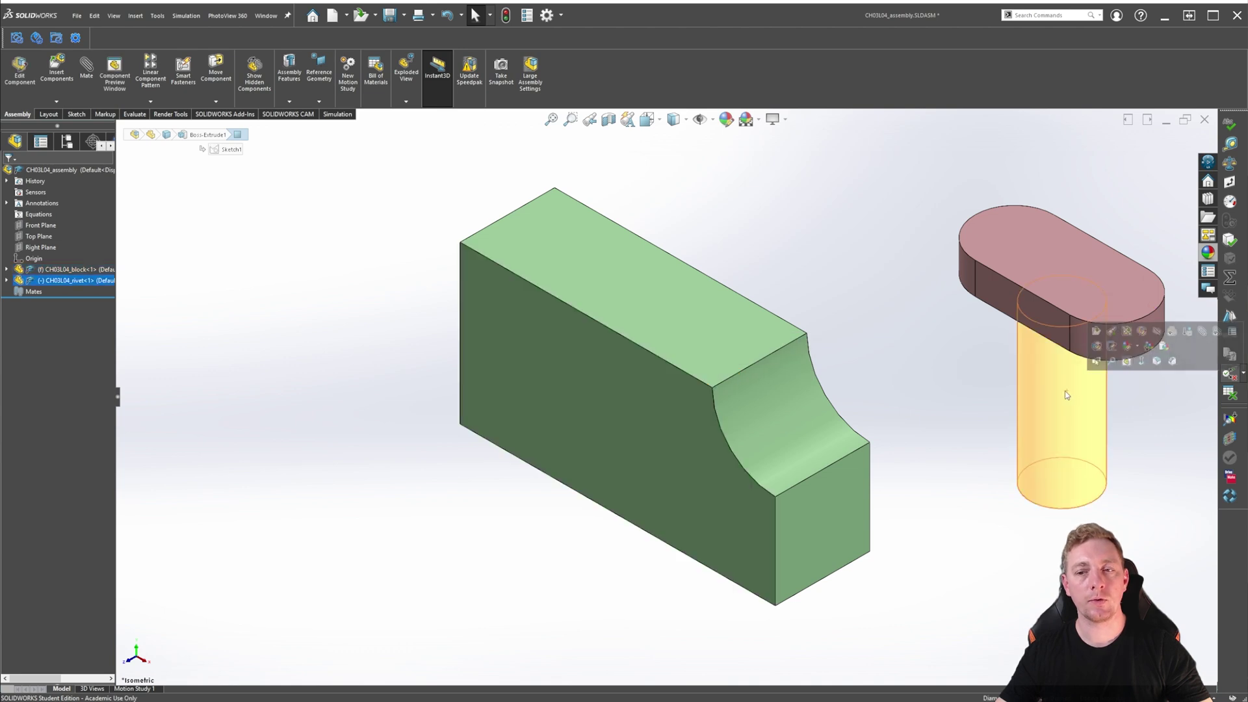
{"action": "key", "text": "Escape"}
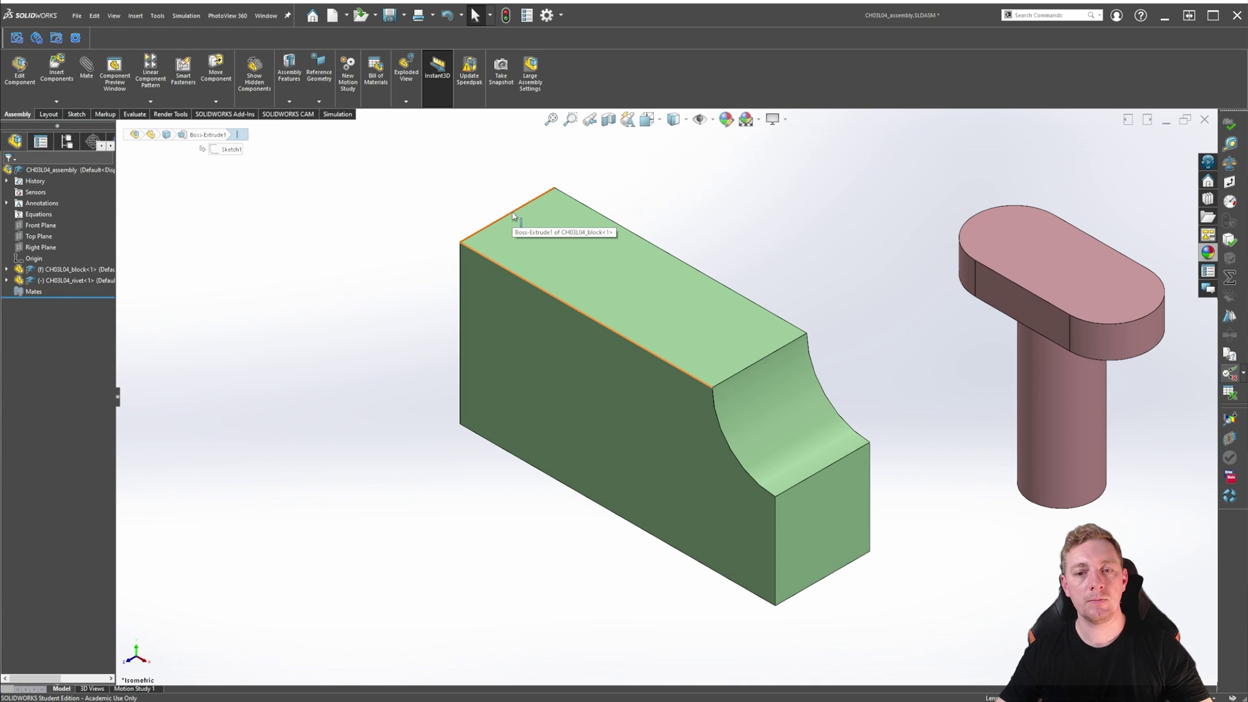
{"action": "left_click", "coordinate": [41, 225]}
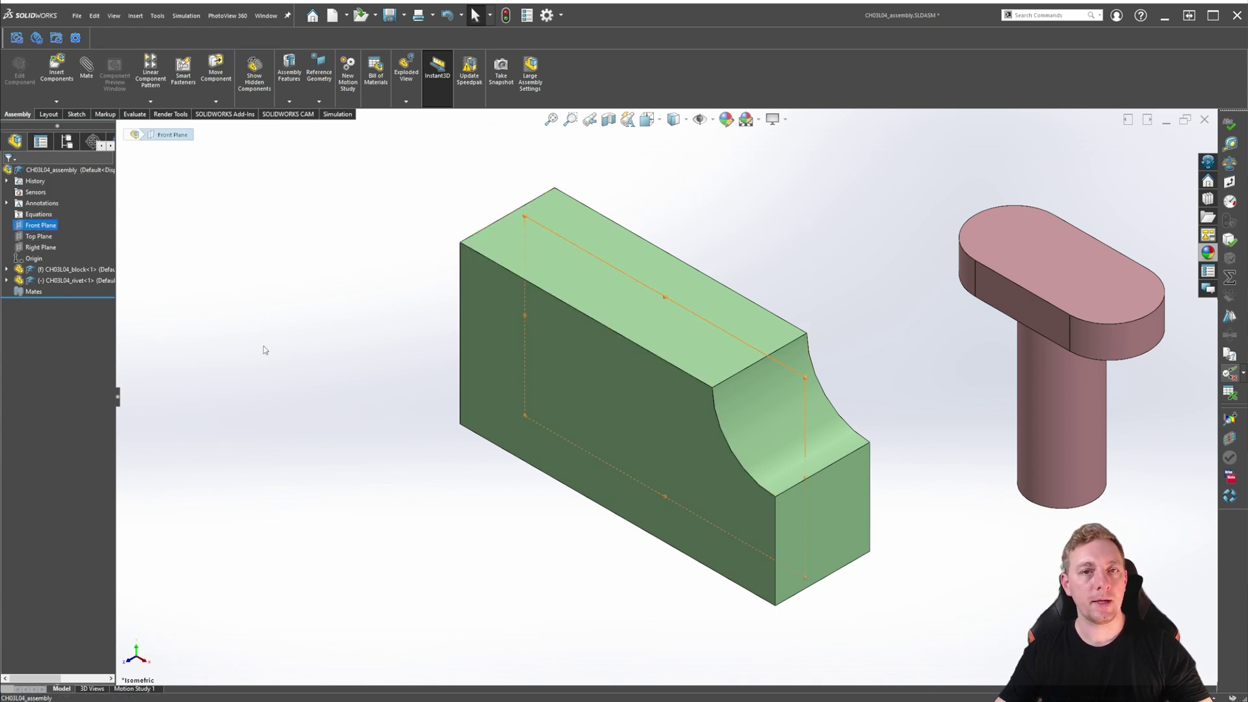
{"action": "left_click", "coordinate": [796, 412]}
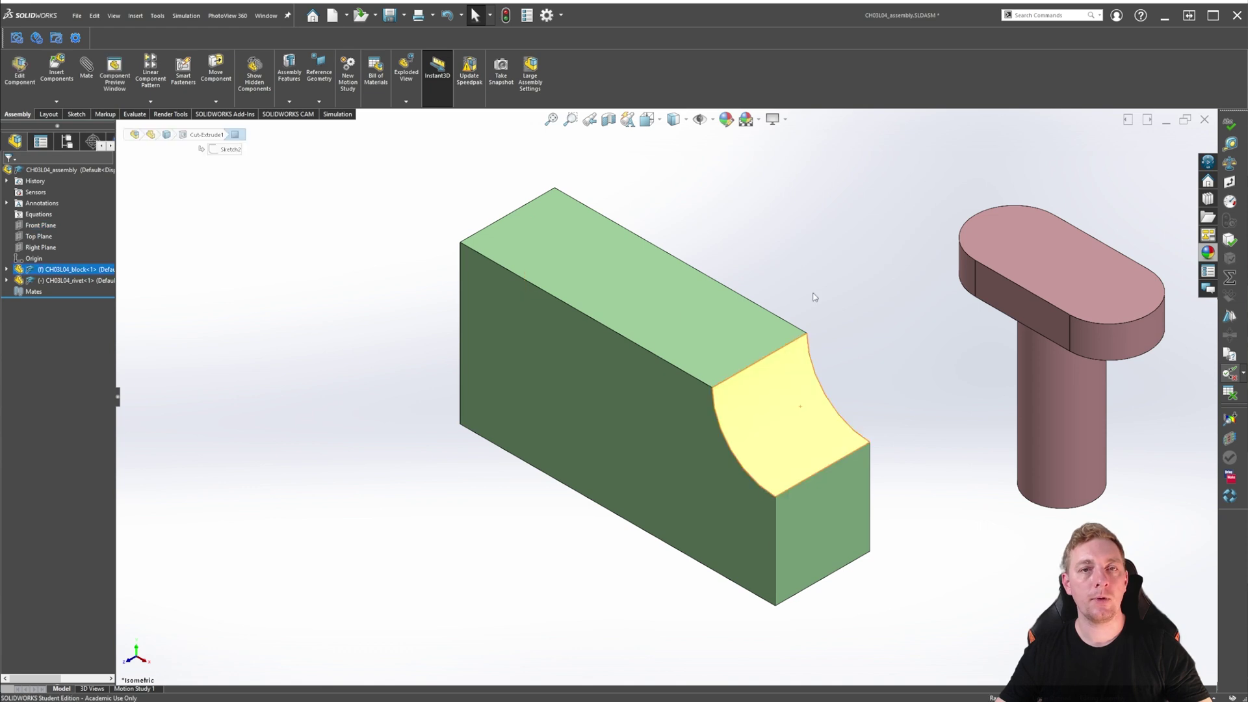
{"action": "left_click", "coordinate": [806, 334]}
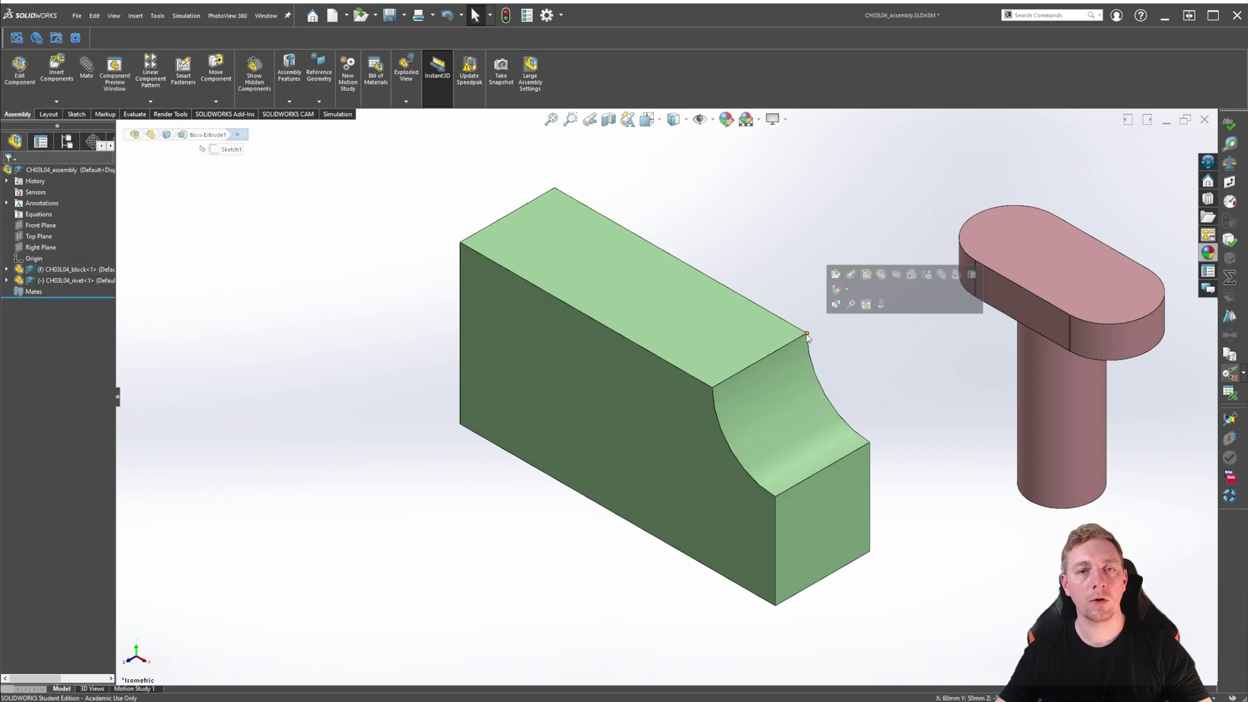
{"action": "left_click", "coordinate": [774, 416]}
{"action": "left_click", "coordinate": [727, 440]}
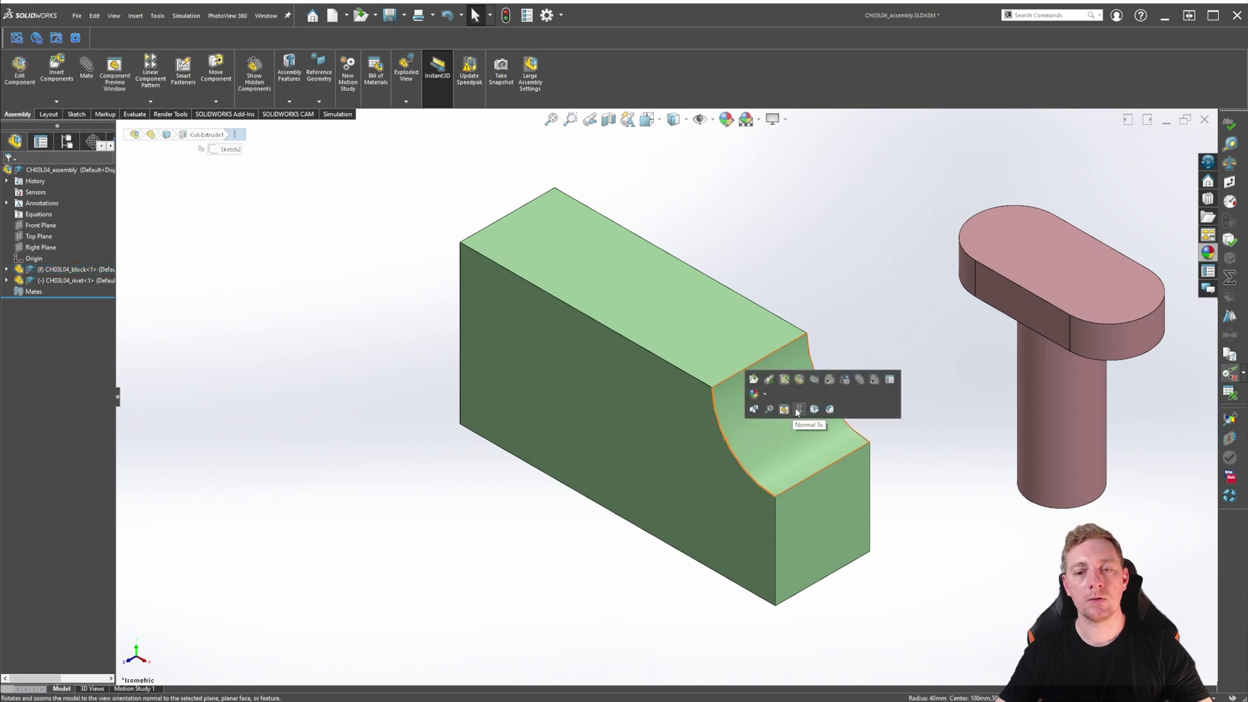
{"action": "left_click", "coordinate": [838, 270]}
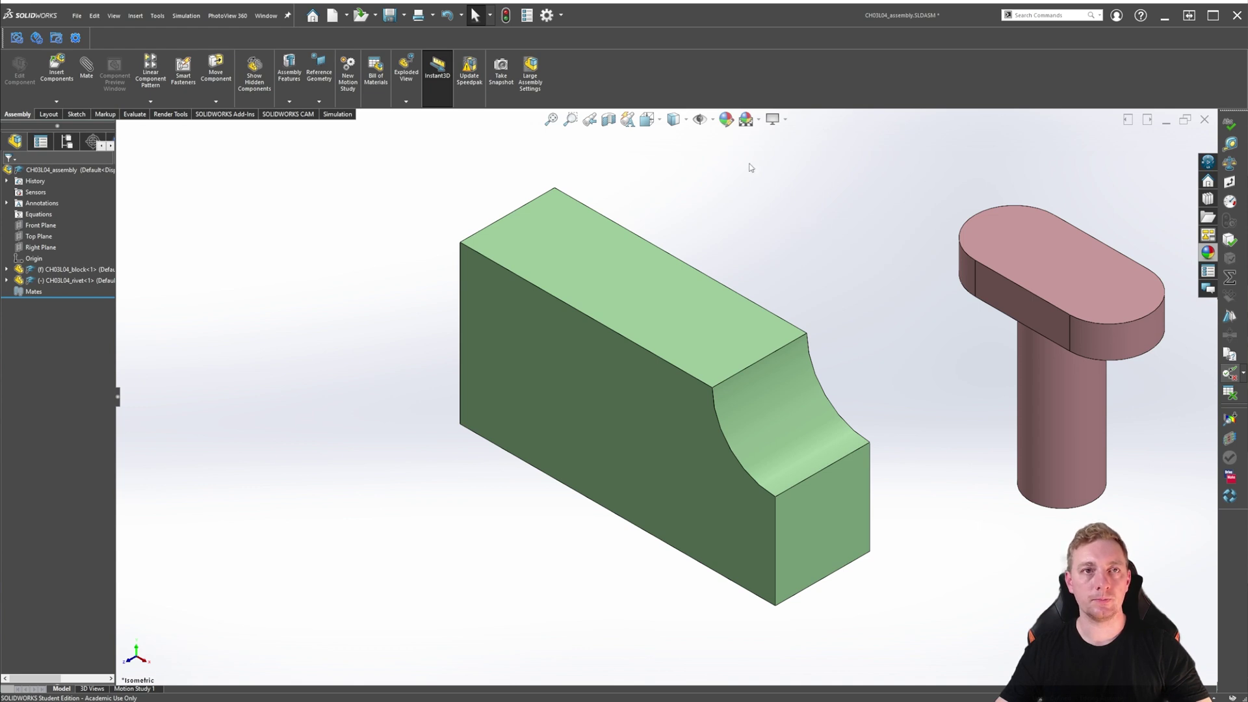
{"action": "left_click", "coordinate": [17, 114]}
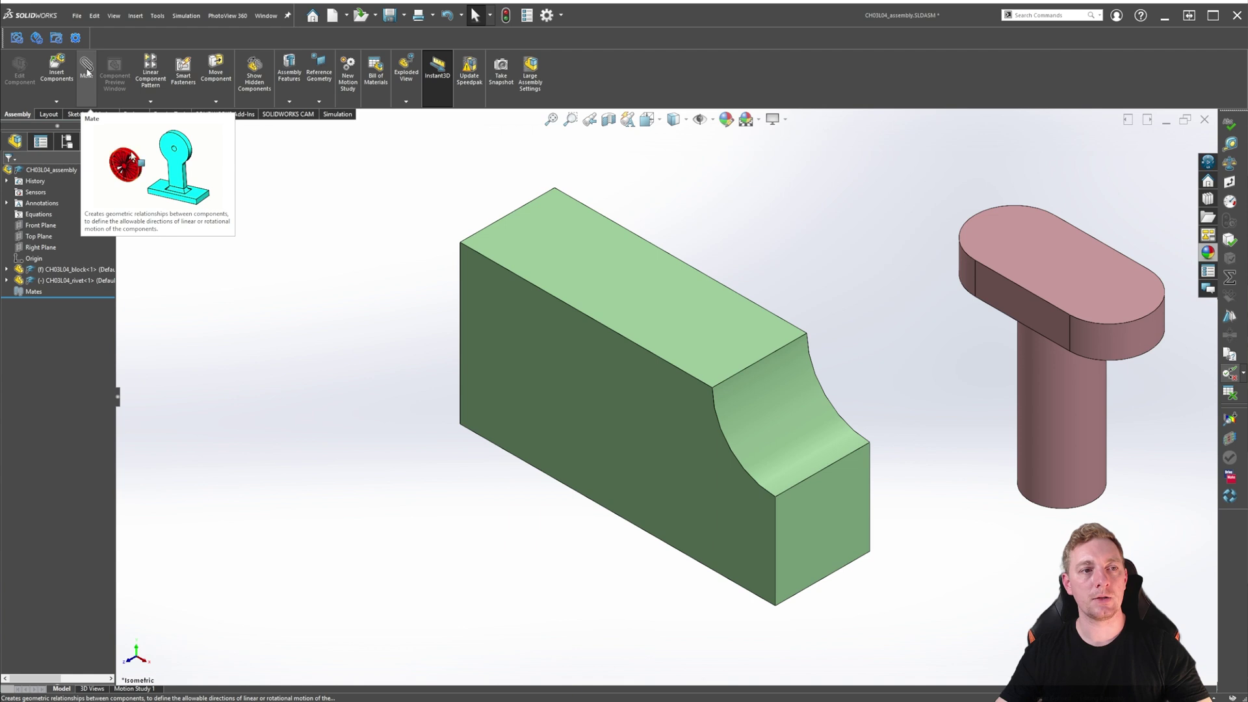
{"action": "left_click", "coordinate": [135, 16]}
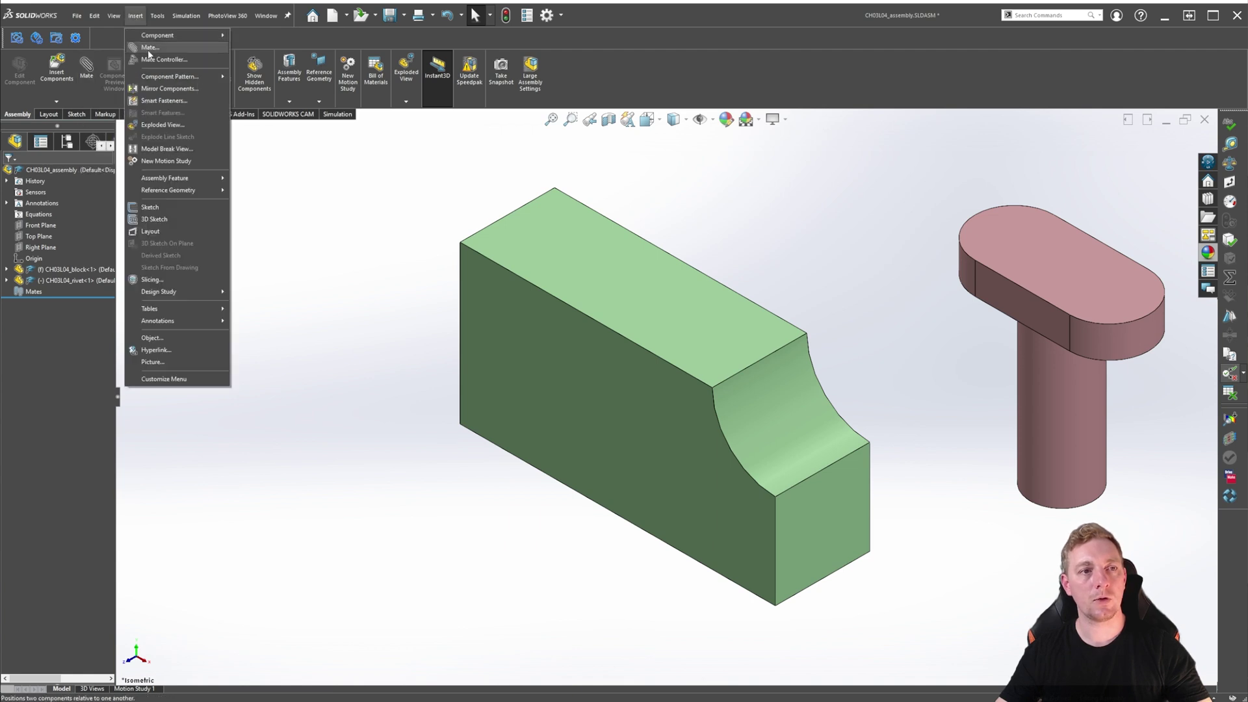
{"action": "key", "text": "Escape"}
{"action": "key", "text": "s"}
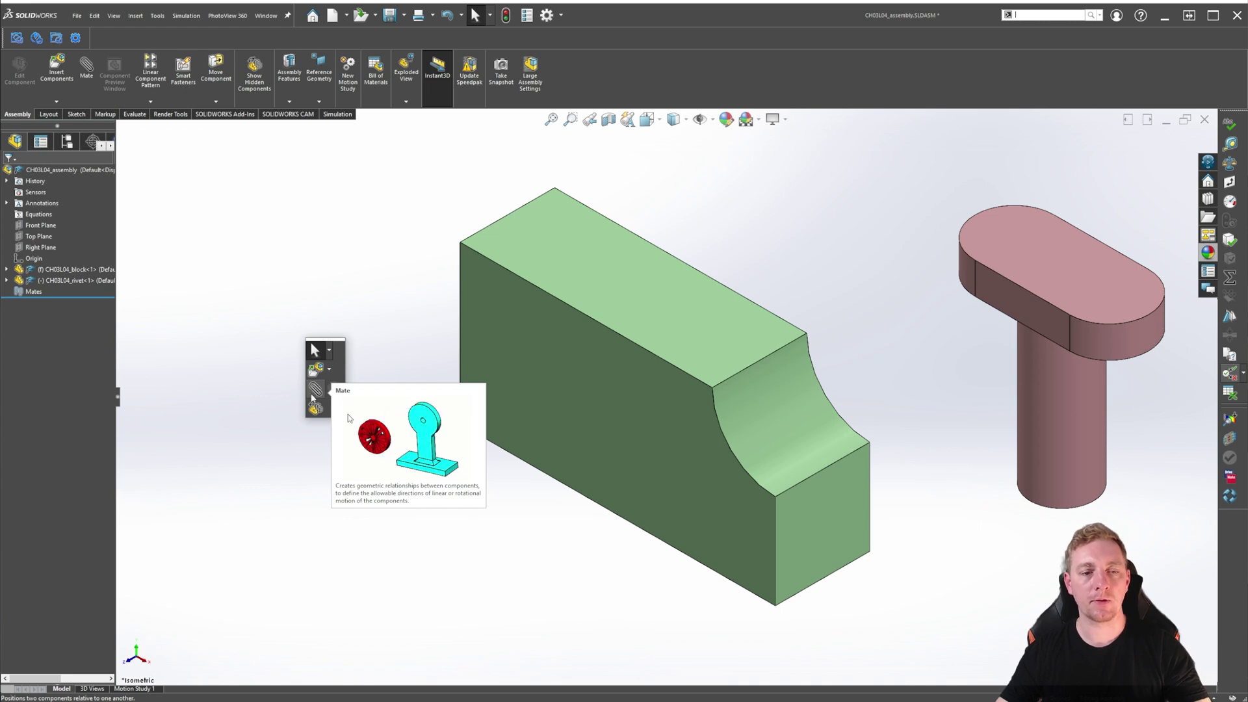
{"action": "left_click", "coordinate": [265, 241]}
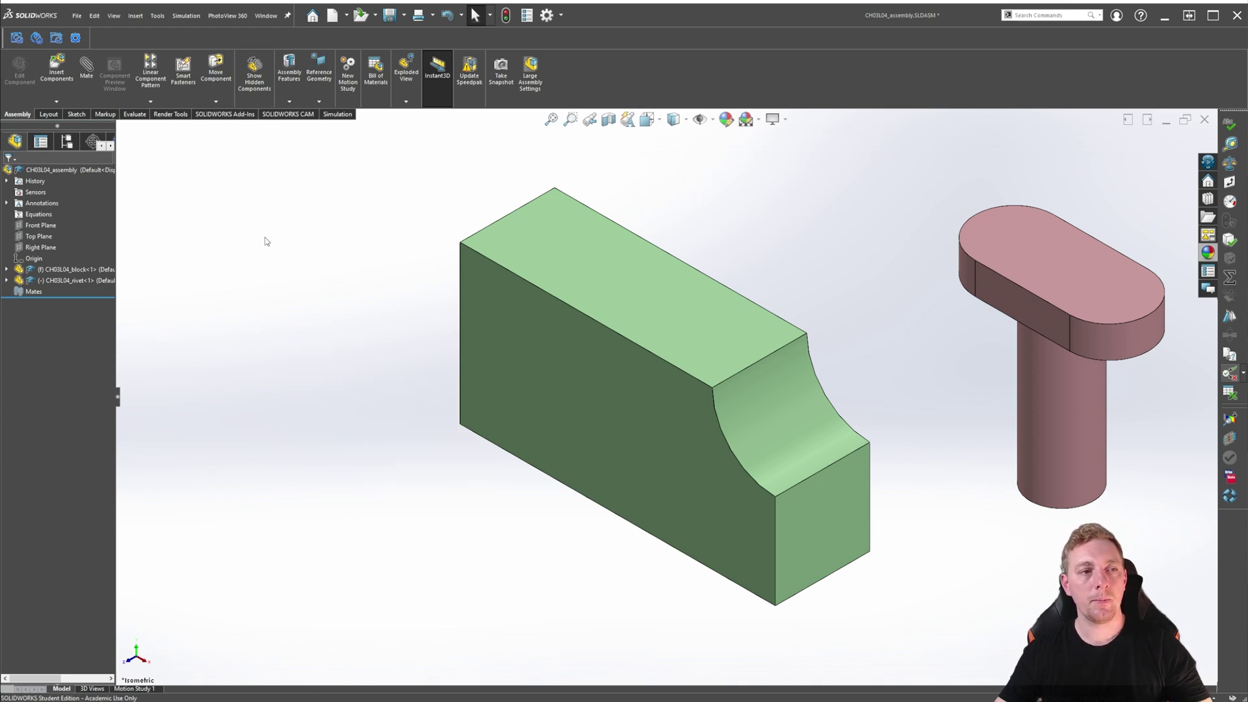
Step: Add a Coincident mate between the block's upper face and the end face of the rivet's shank
{"action": "left_click", "coordinate": [86, 67]}
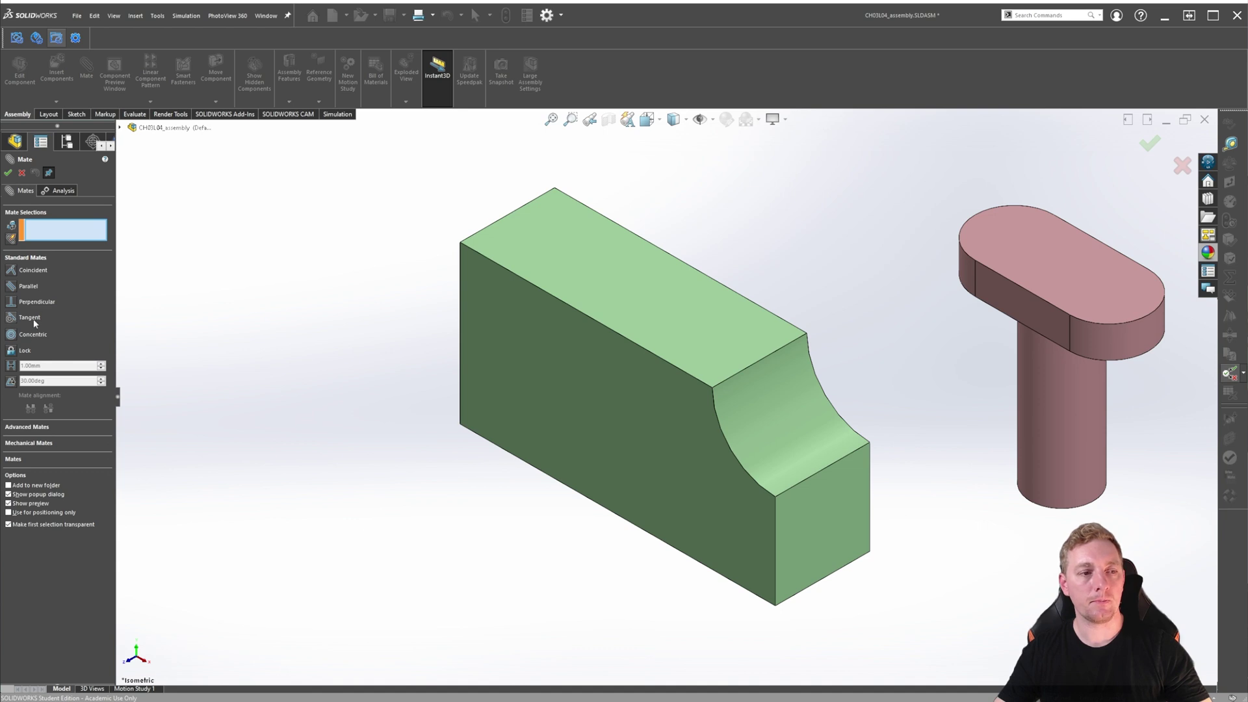
{"action": "left_click", "coordinate": [15, 460]}
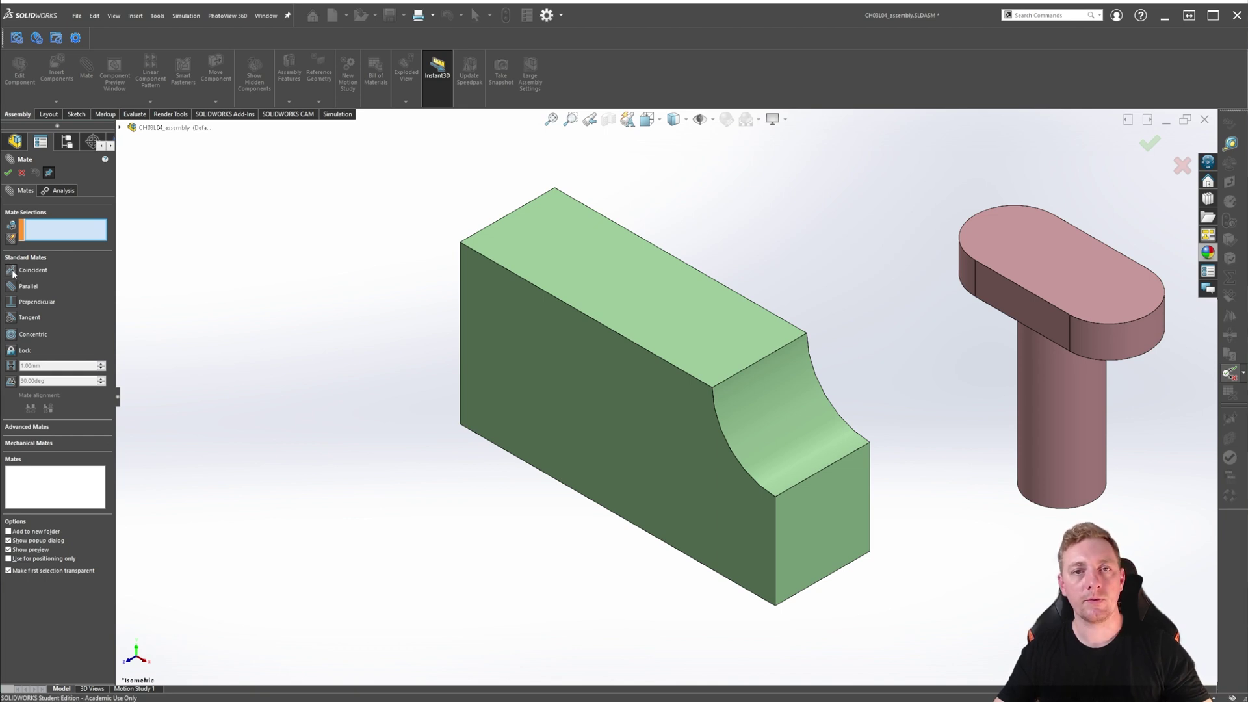
{"action": "left_click", "coordinate": [640, 281]}
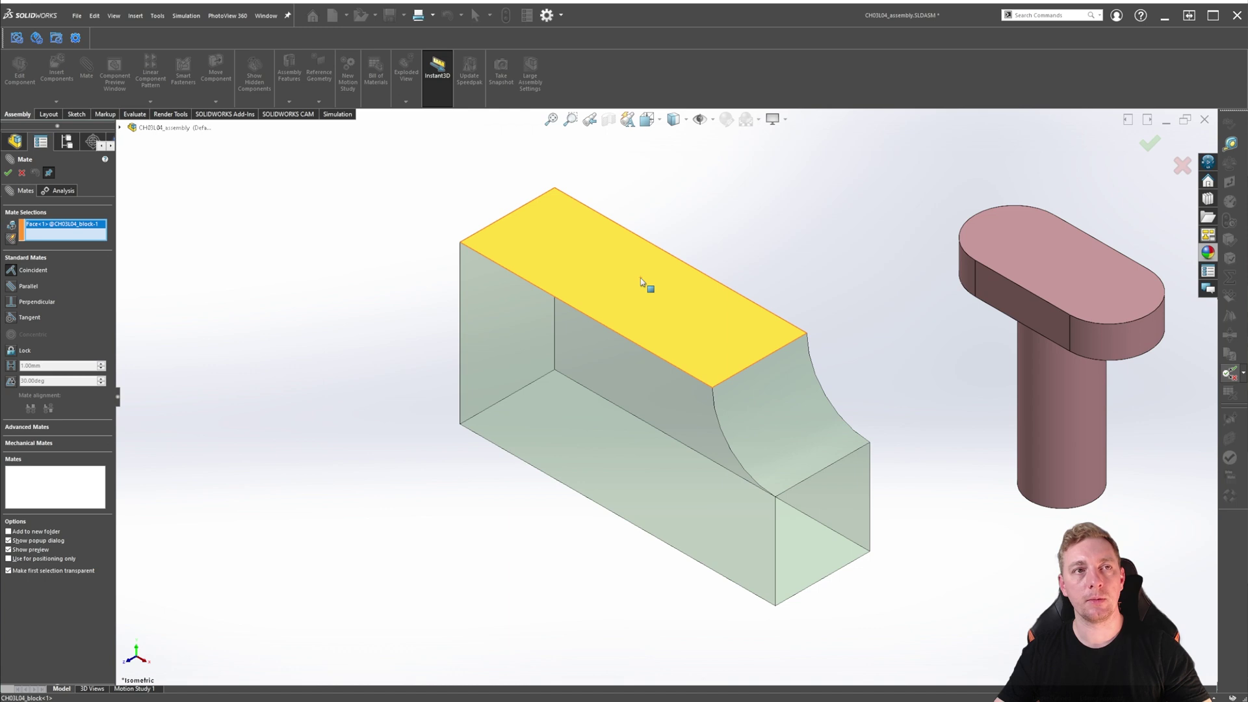
{"action": "middle_click_drag", "start_coordinate": [1015, 508], "coordinate": [1036, 501]}
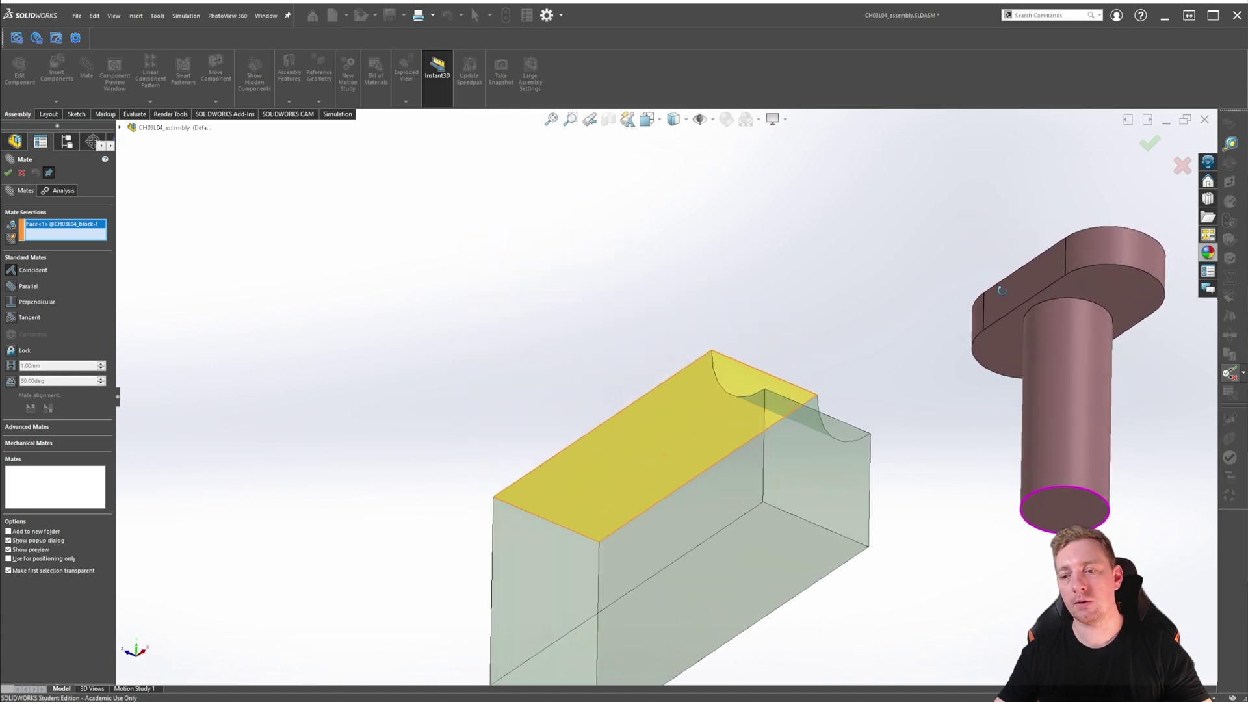
{"action": "left_click", "coordinate": [1066, 505]}
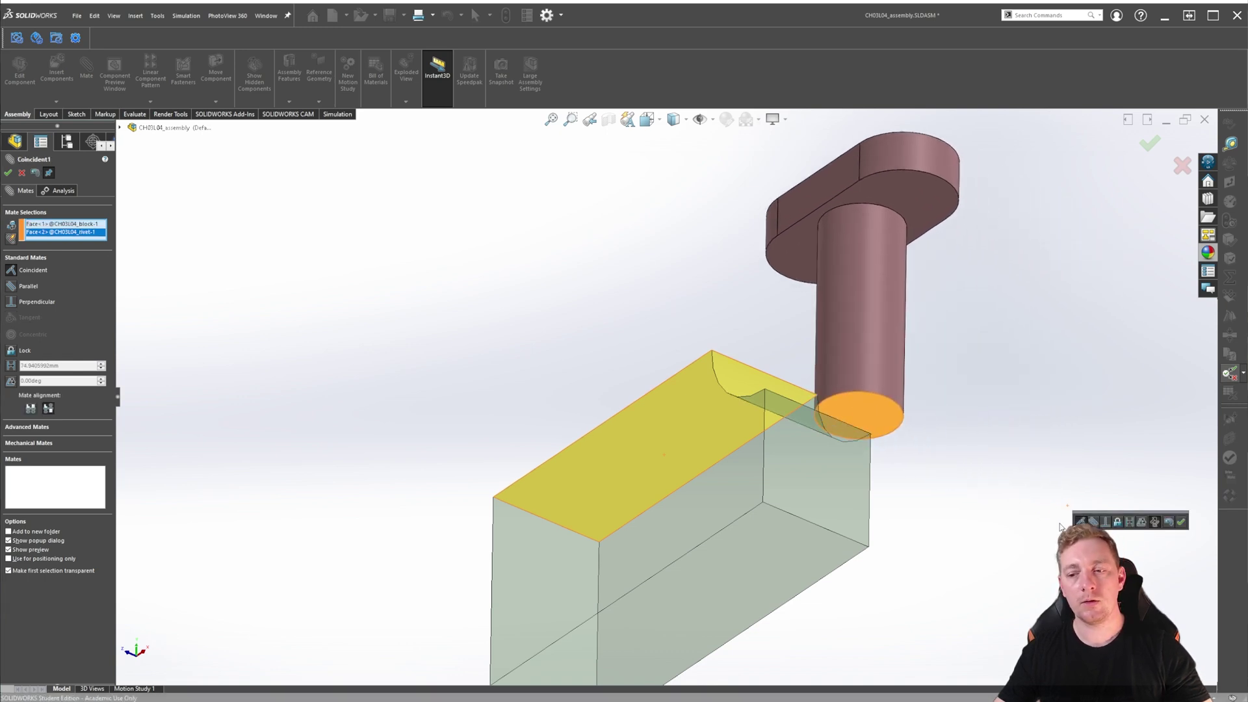
{"action": "left_click", "coordinate": [1155, 522]}
{"action": "left_click", "coordinate": [1169, 522]}
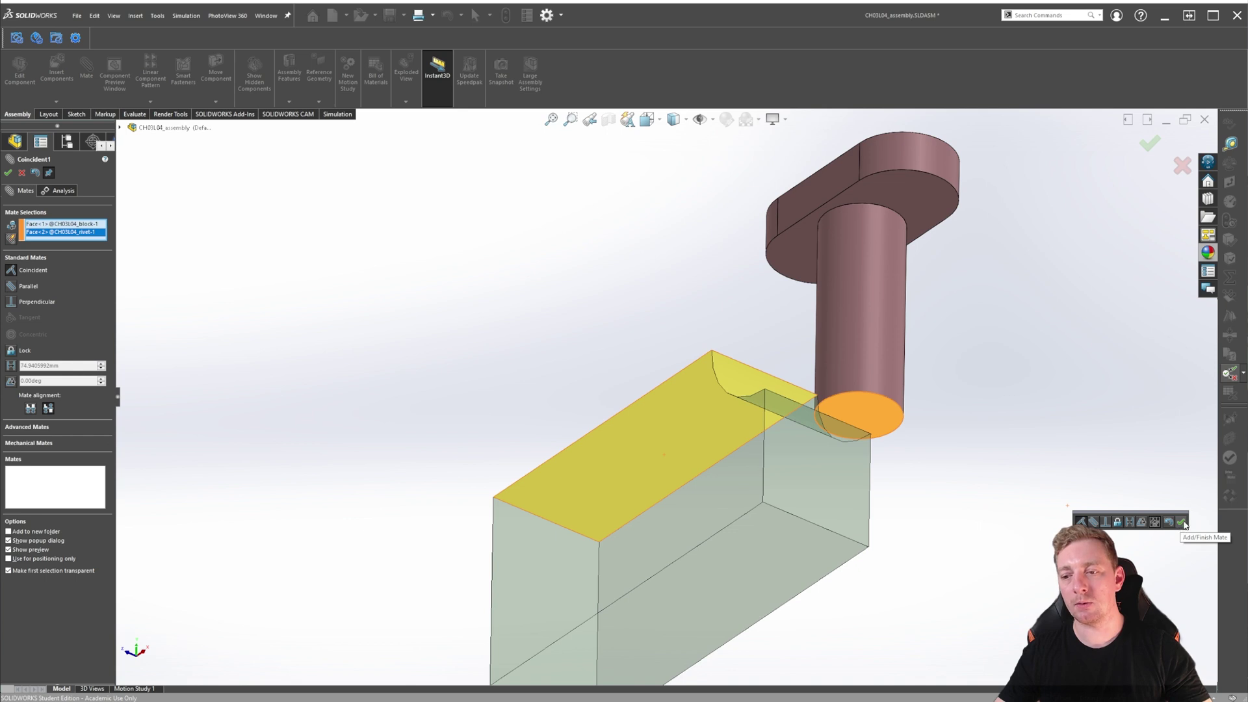
{"action": "left_click", "coordinate": [1180, 522]}
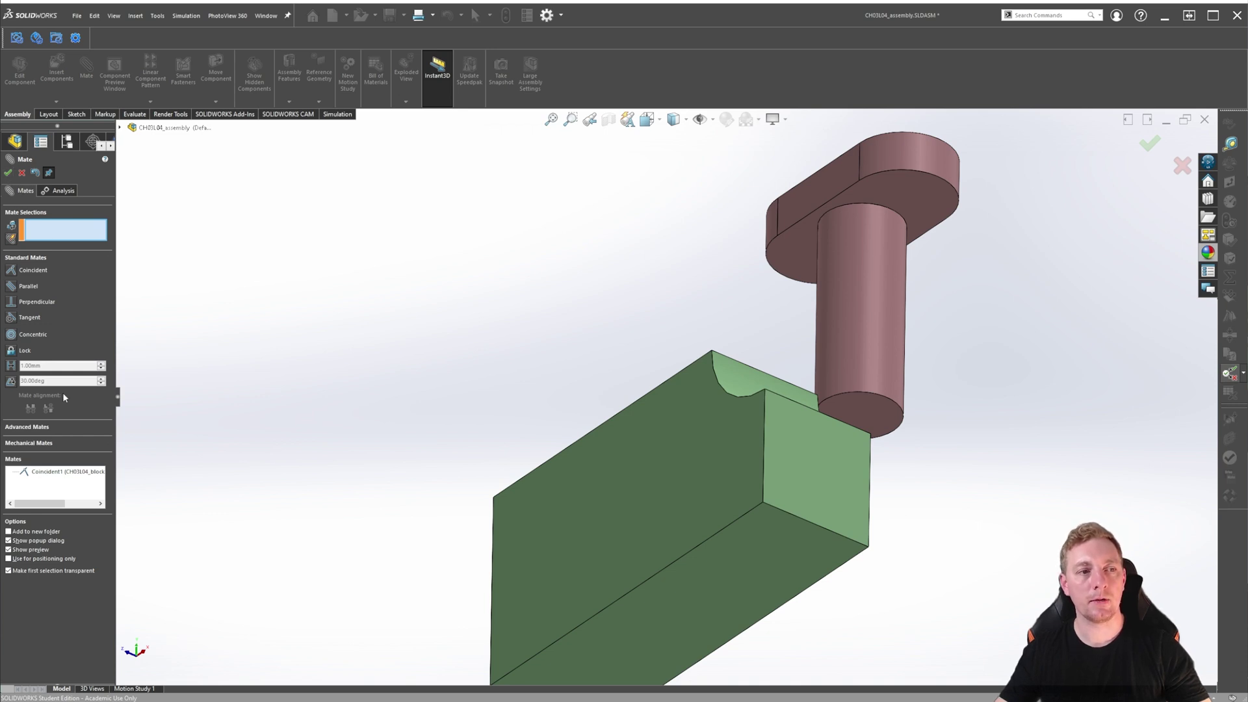
{"action": "left_click", "coordinate": [8, 172]}
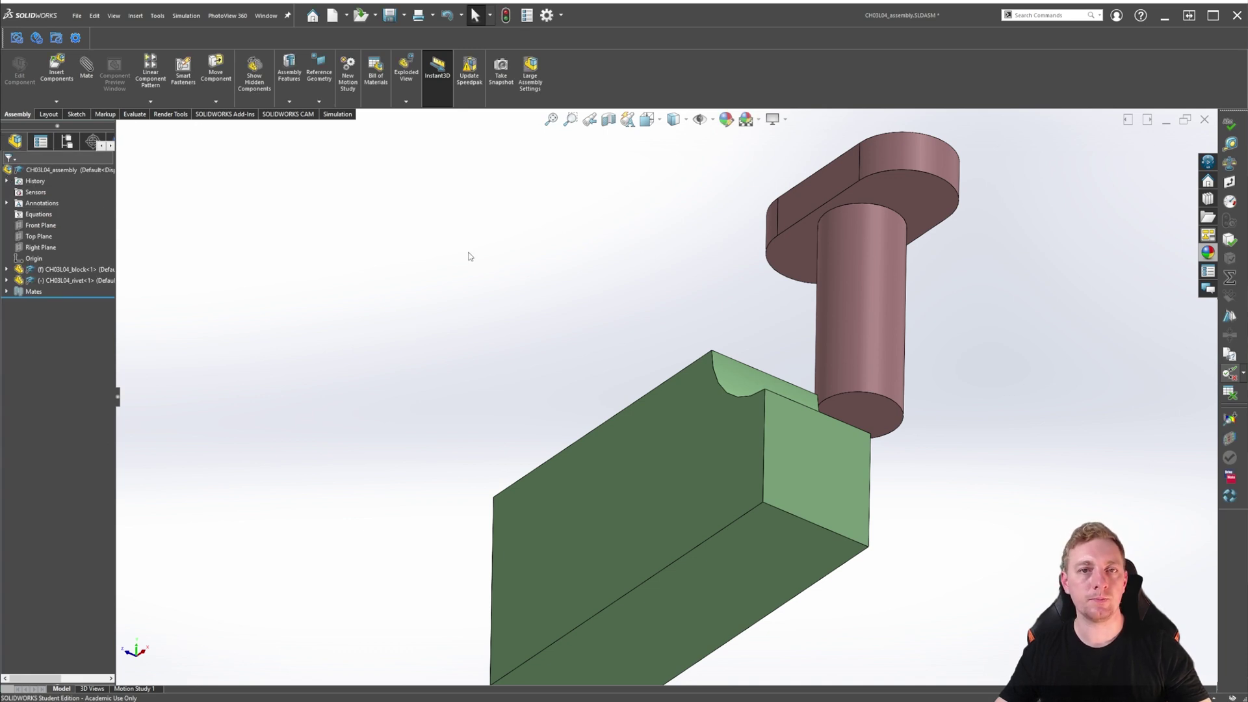
Step: Slide the rivet within the plane of the block's upper face to test the coincident mate from the isometric view
{"action": "key", "text": "ctrl+7"}
{"action": "left_click_drag", "start_coordinate": [766, 361], "coordinate": [566, 362]}
{"action": "key", "text": "Escape"}
{"action": "middle_click_drag", "start_coordinate": [565, 362], "coordinate": [932, 397]}
{"action": "key", "text": "ctrl+7"}
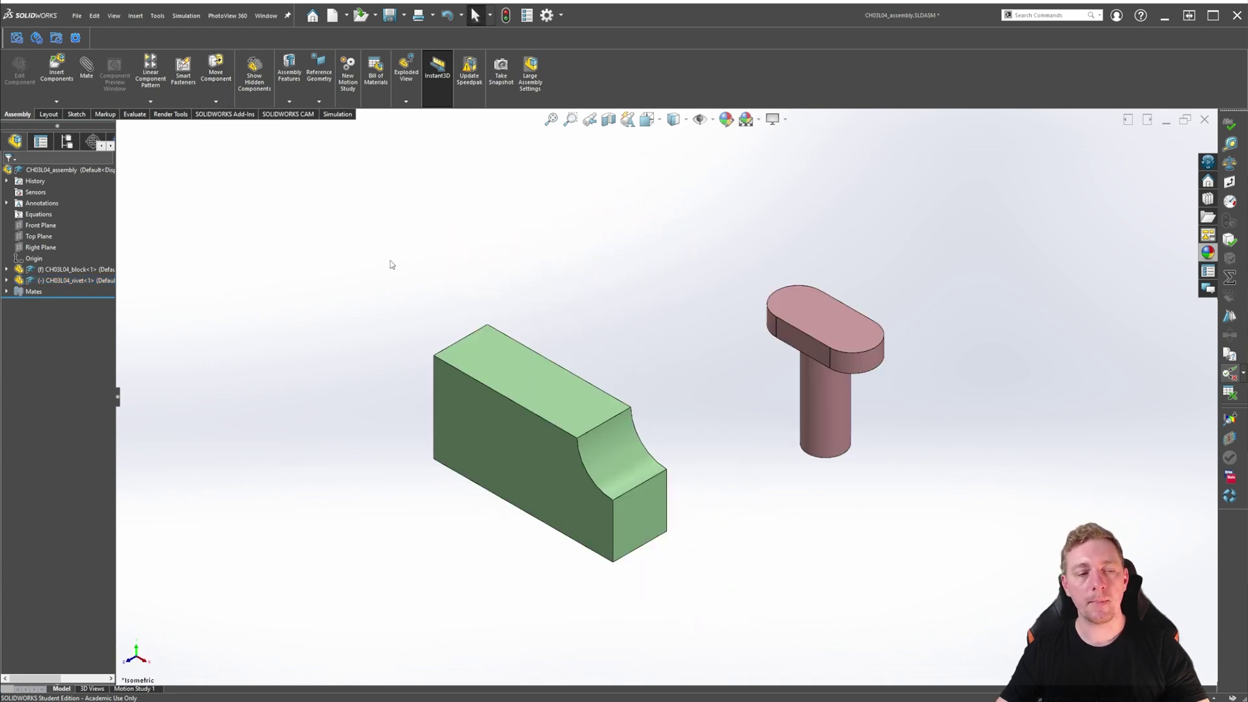
Step: Edit the coincident mate, replacing its selections with the block's front face and the rivet head's flat outer face, and make it Parallel
{"action": "left_click", "coordinate": [7, 292]}
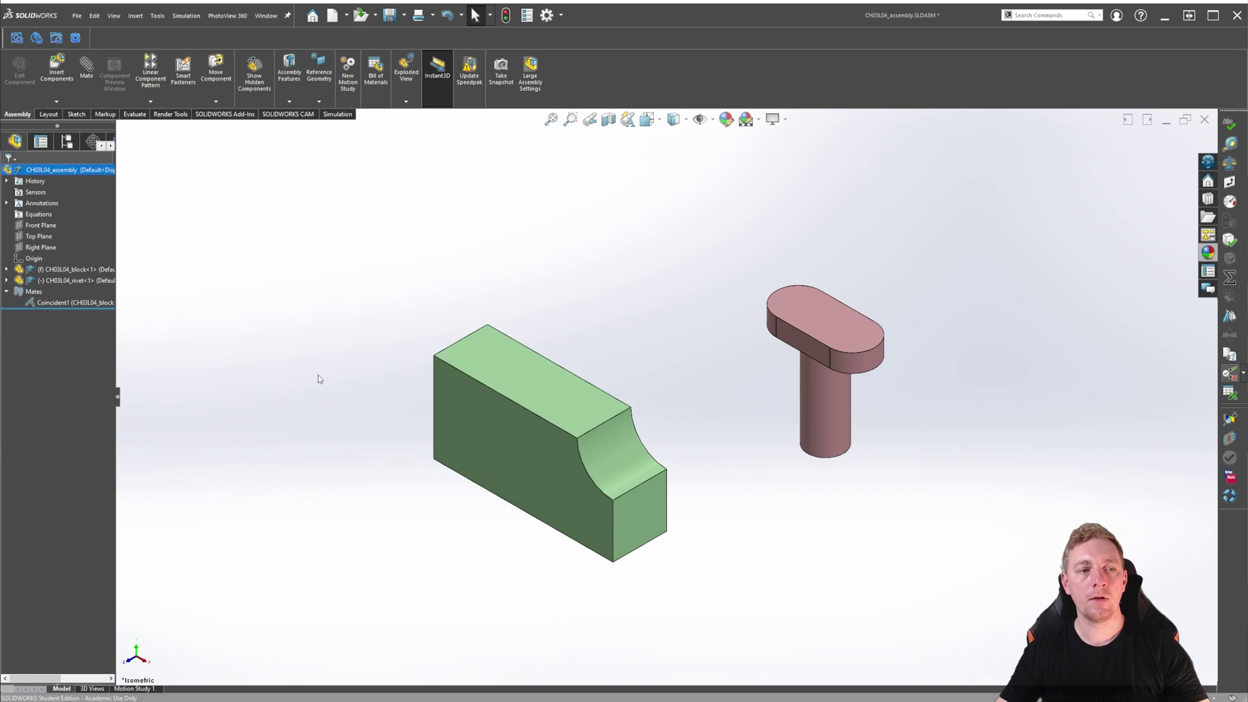
{"action": "left_click", "coordinate": [47, 304]}
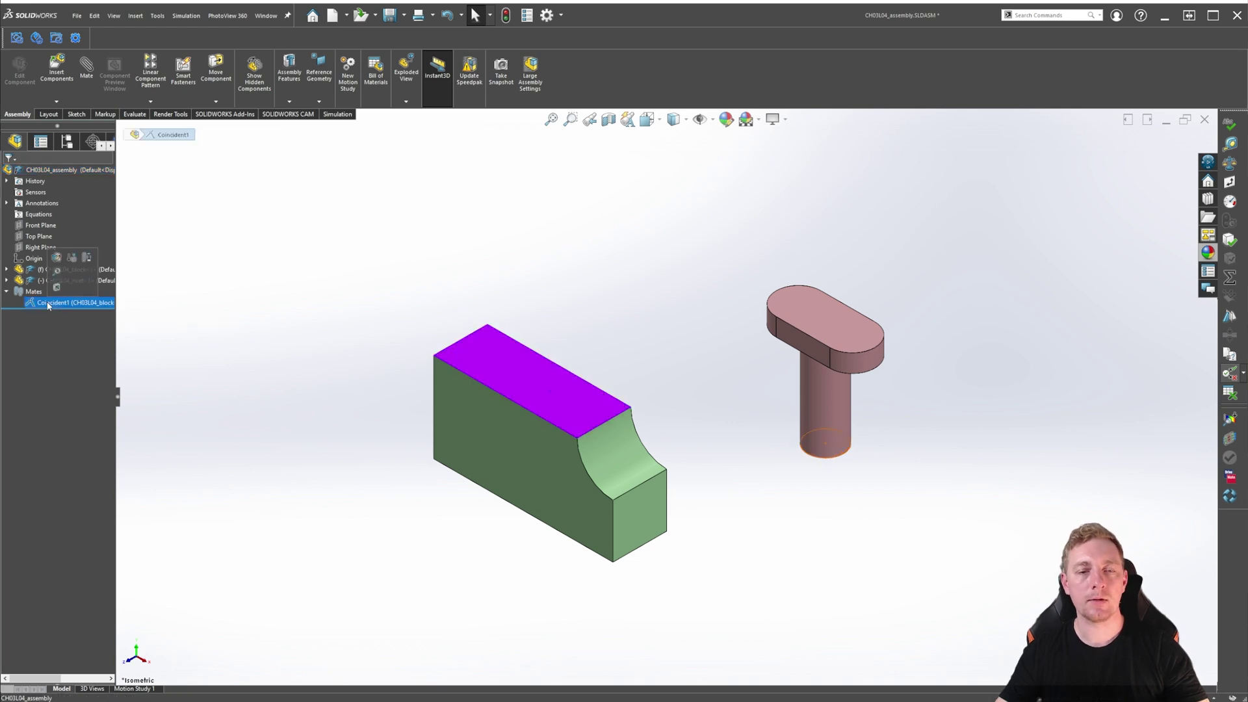
{"action": "left_click", "coordinate": [58, 259]}
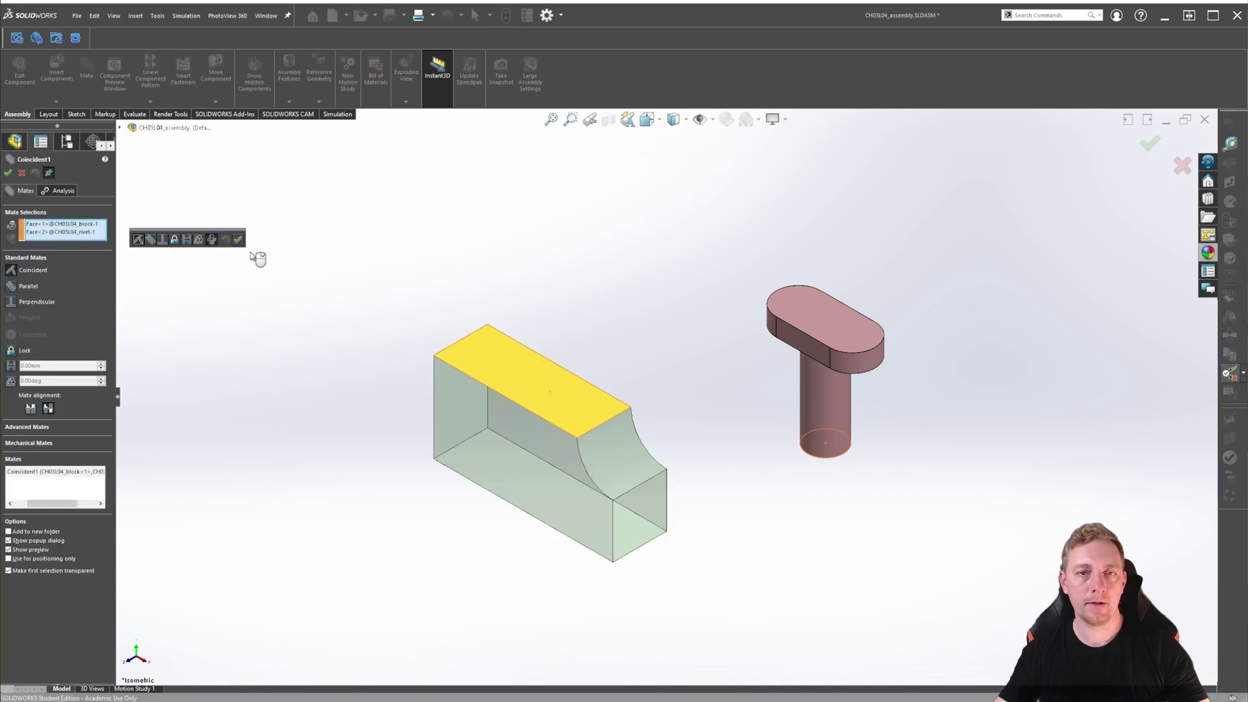
{"action": "right_click", "coordinate": [39, 229]}
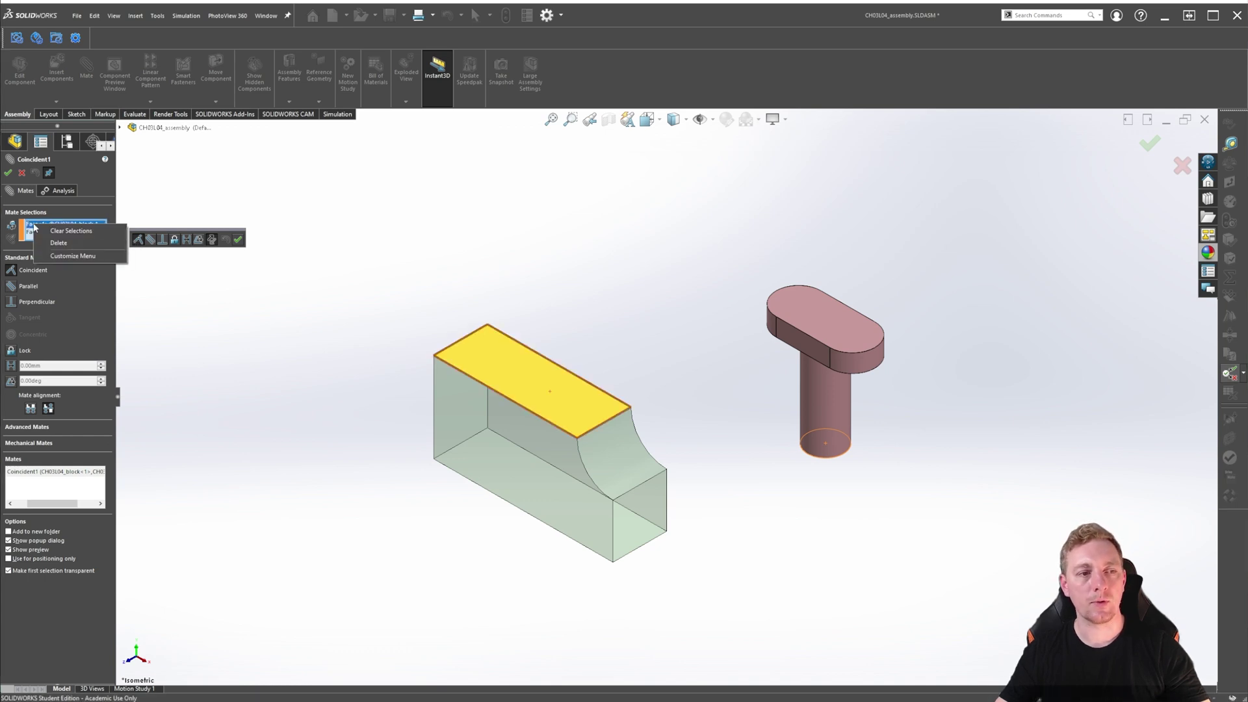
{"action": "left_click", "coordinate": [71, 232]}
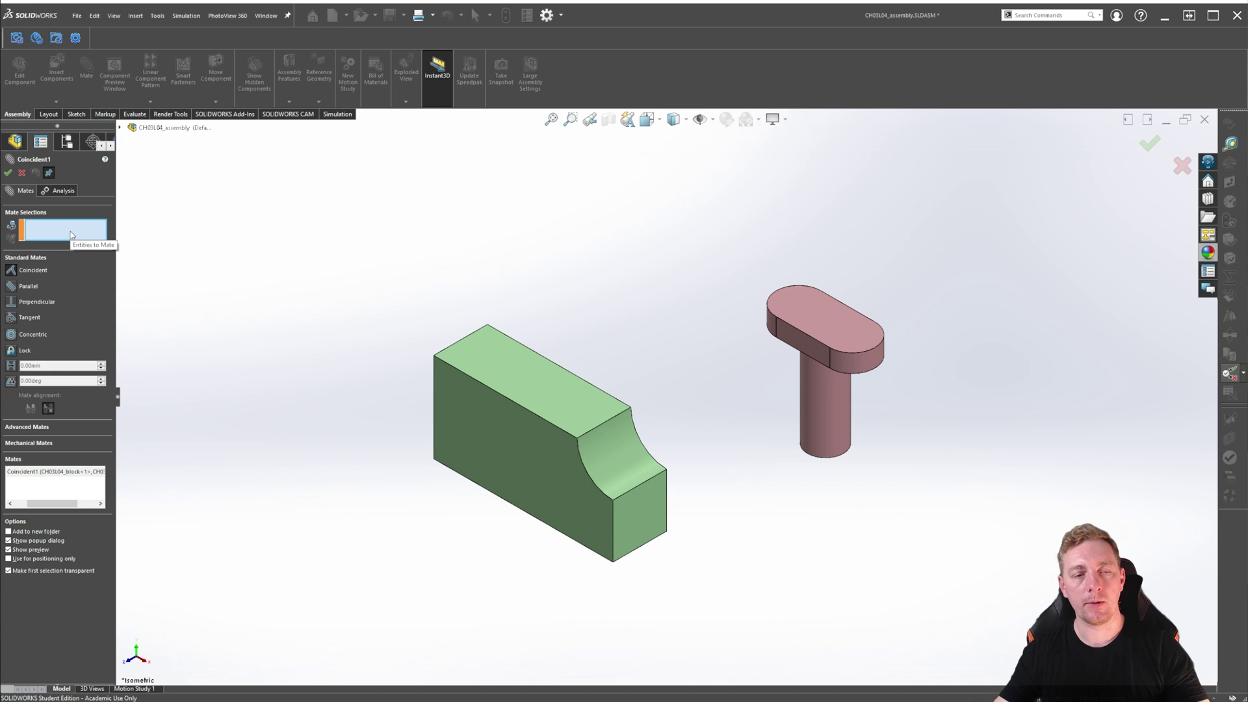
{"action": "left_click", "coordinate": [9, 290]}
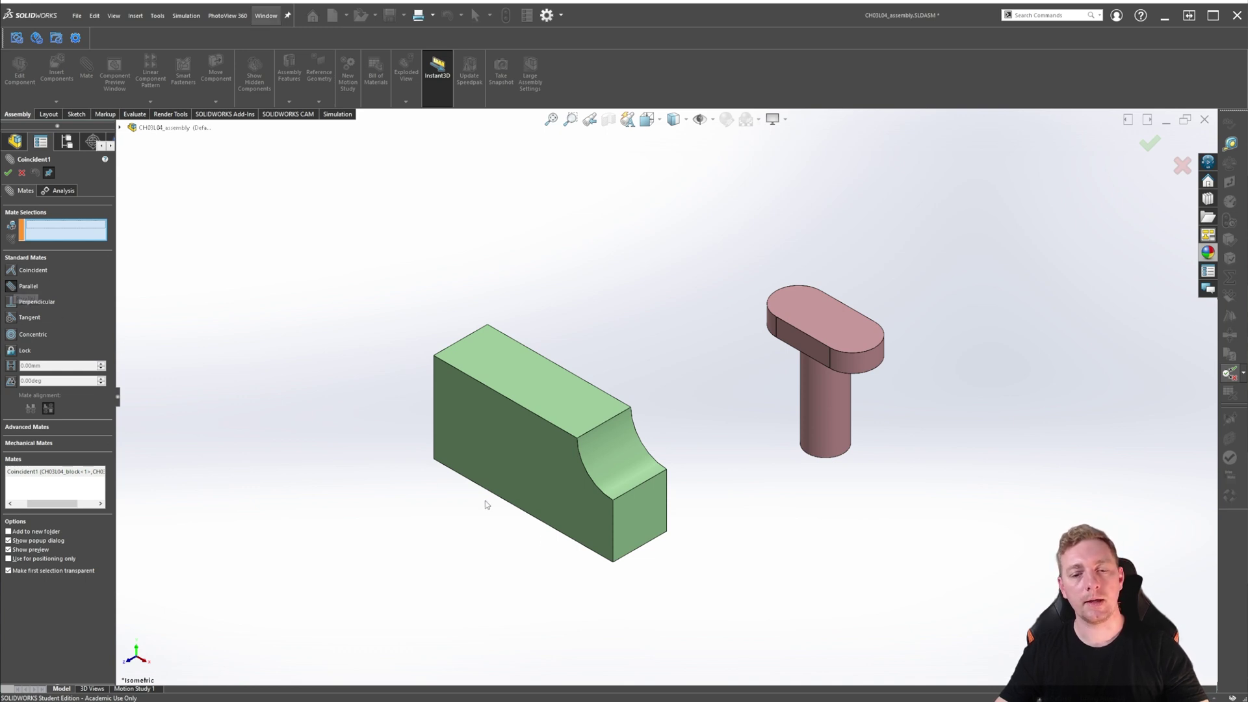
{"action": "left_click", "coordinate": [533, 461]}
{"action": "left_click", "coordinate": [836, 326]}
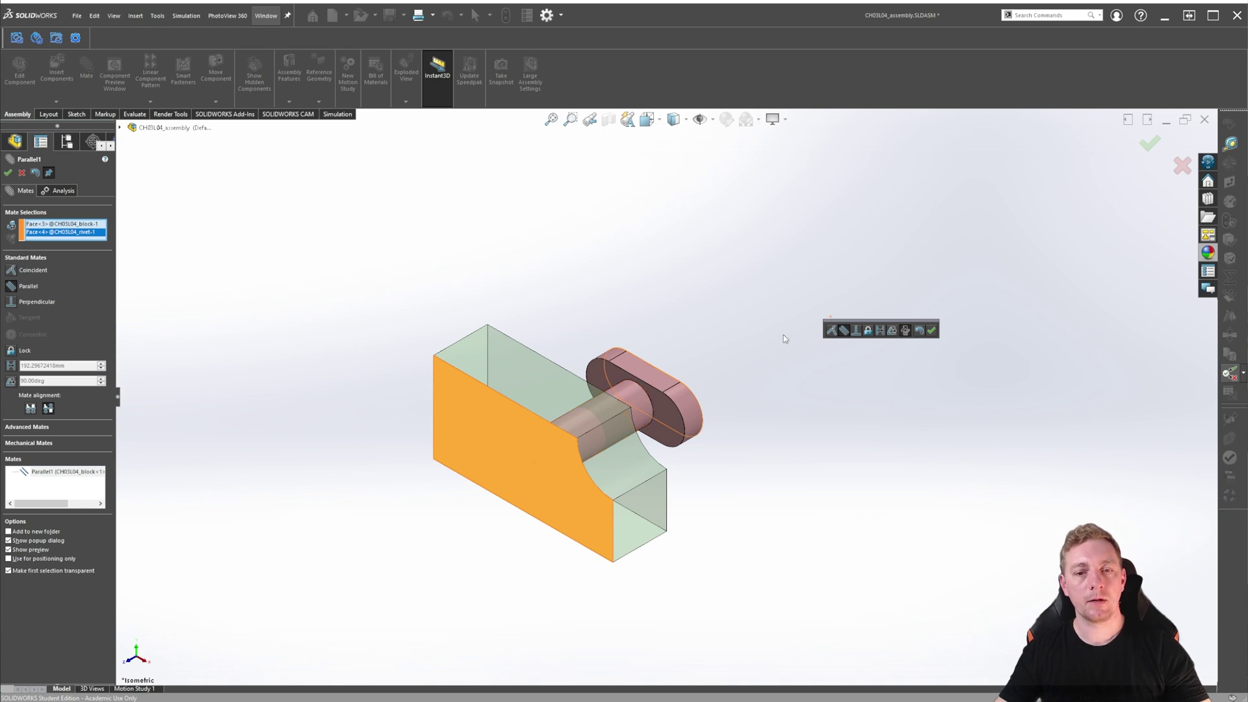
{"action": "left_click", "coordinate": [931, 331]}
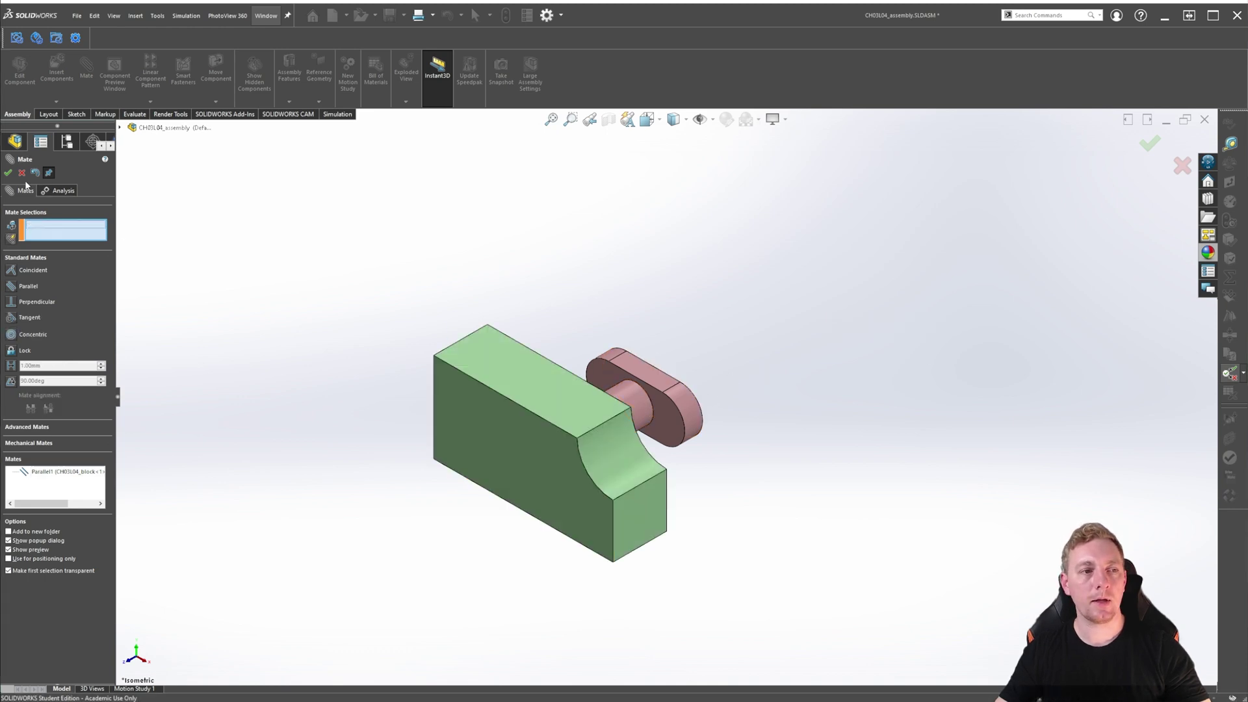
{"action": "left_click", "coordinate": [7, 173]}
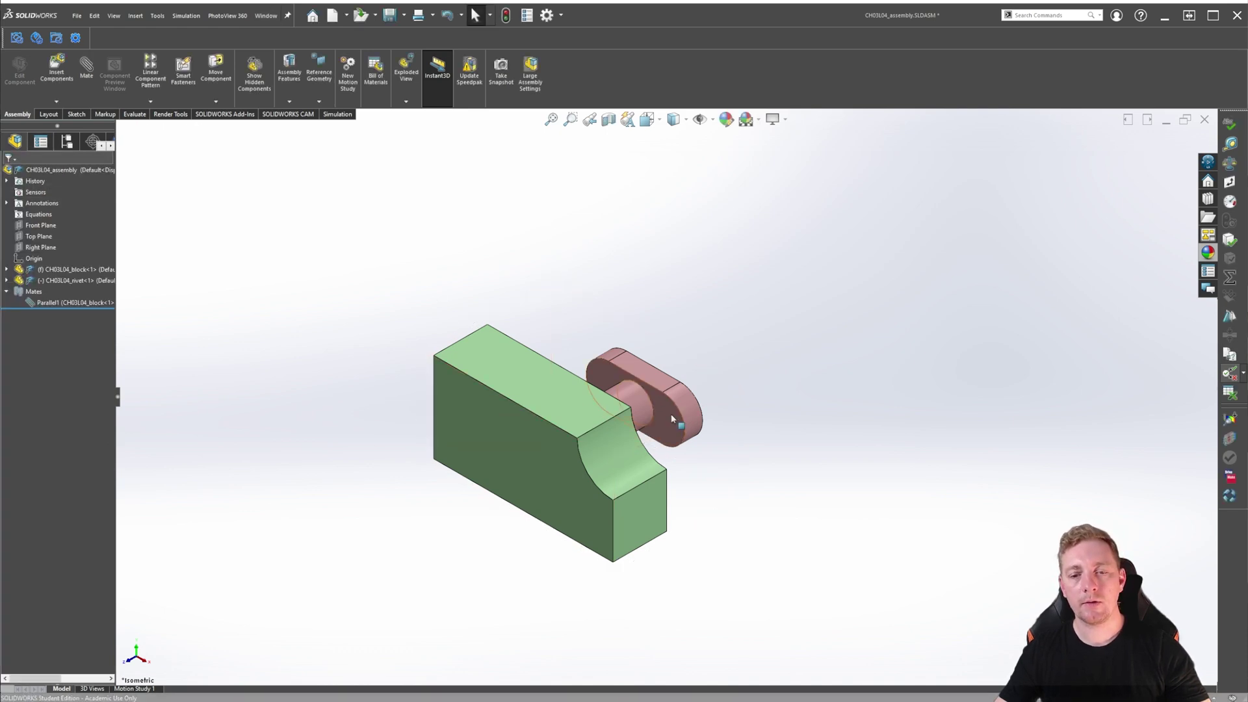
Step: Move the rivet above the block and check the parallel mate from the right-side view
{"action": "left_click_drag", "start_coordinate": [671, 414], "coordinate": [522, 162]}
{"action": "left_click", "coordinate": [693, 298]}
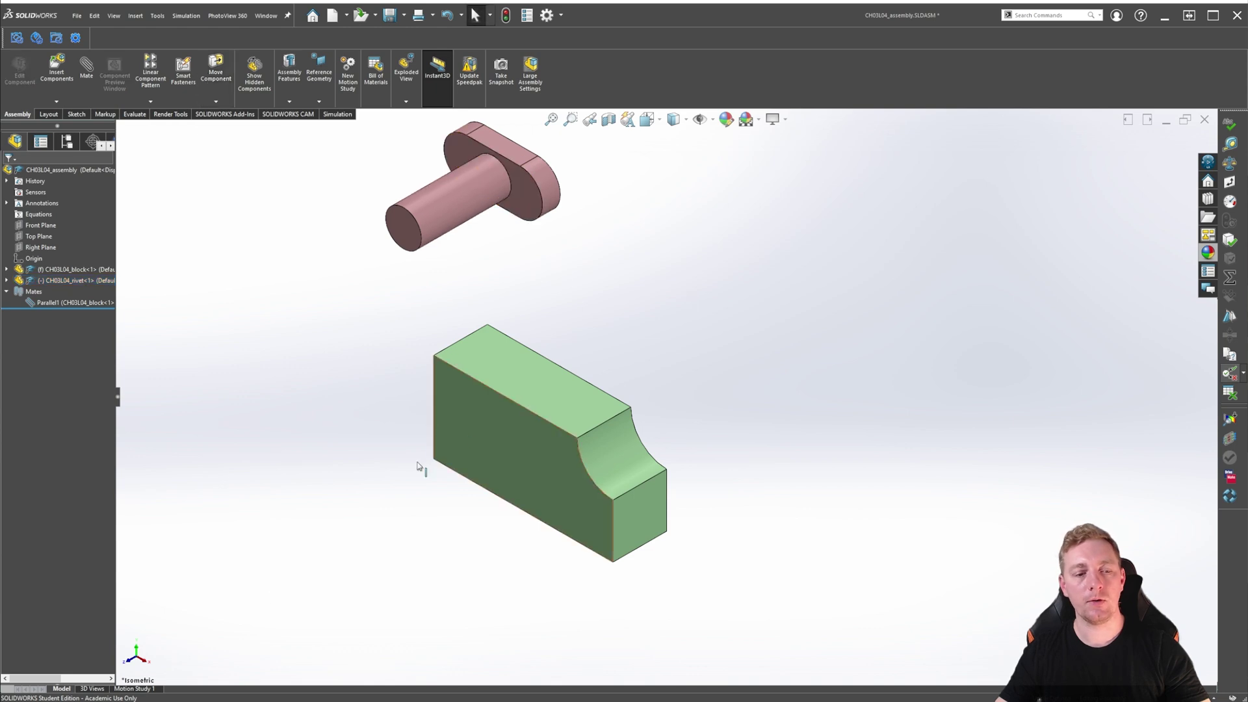
{"action": "left_click", "coordinate": [146, 662]}
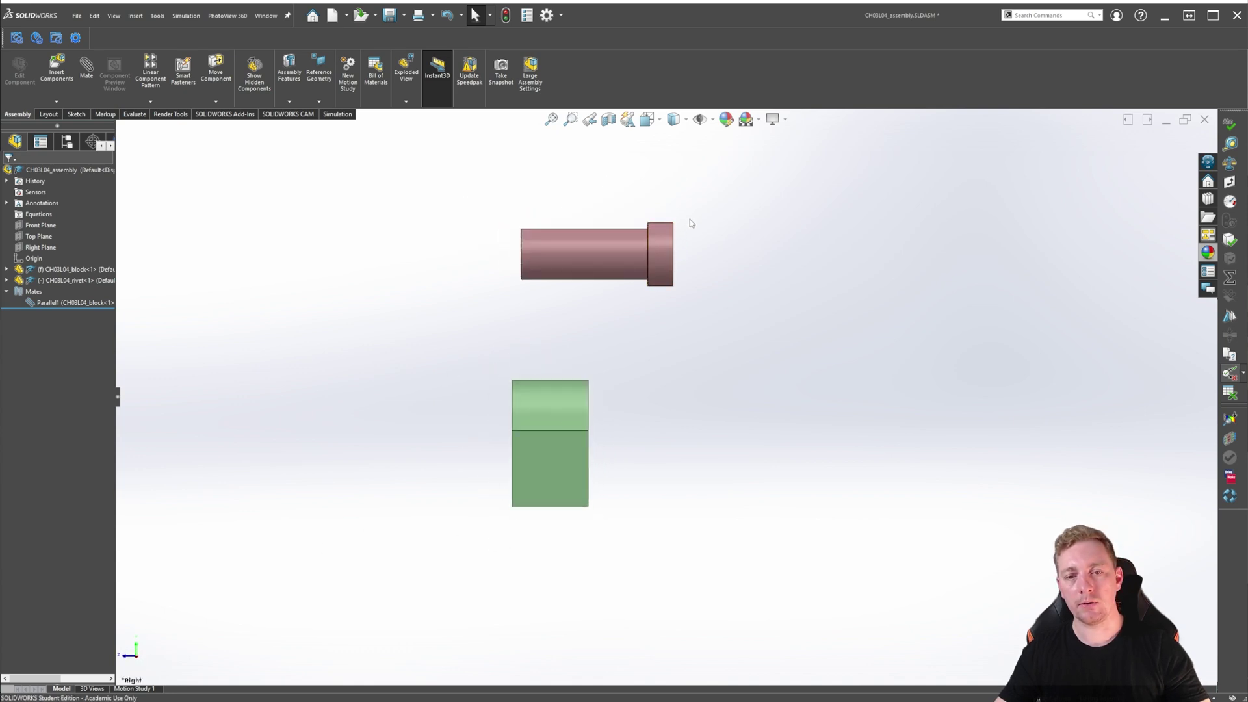
{"action": "key", "text": "ctrl+7"}
Step: Rotate the rivet about its shank axis and inspect its orientation against the block's front face
{"action": "left_click", "coordinate": [543, 229]}
{"action": "right_click_drag", "start_coordinate": [544, 229], "coordinate": [586, 236]}
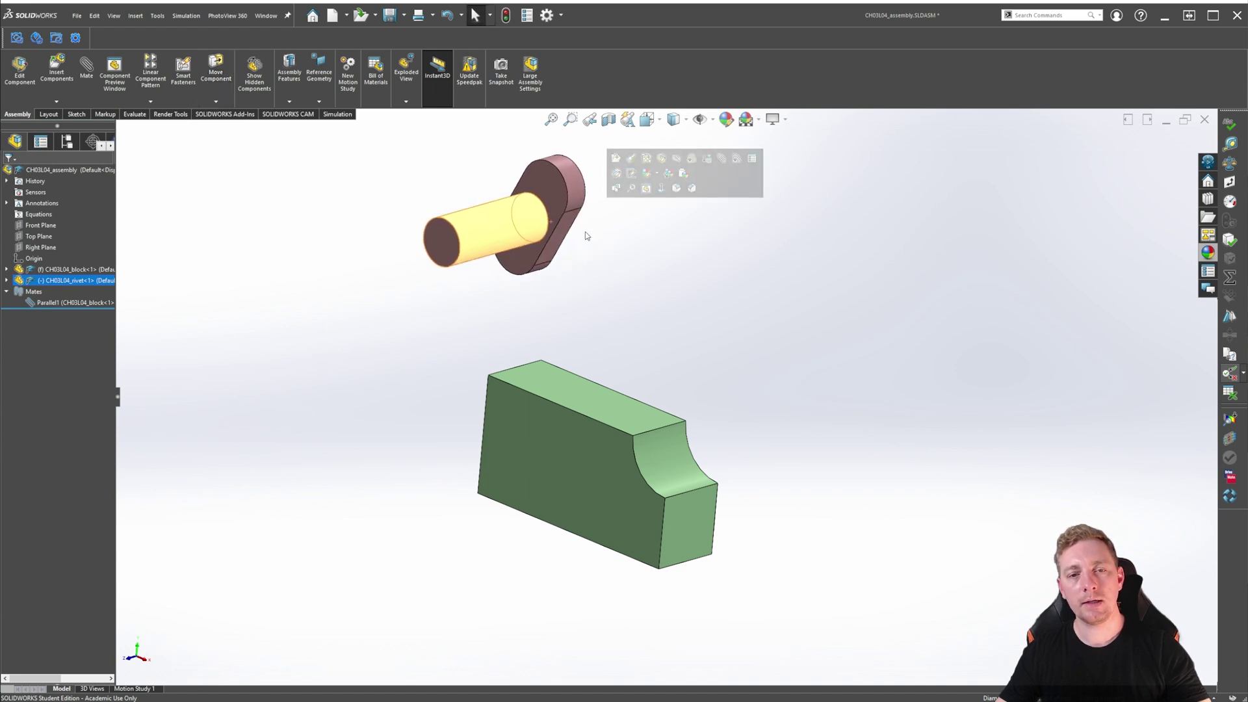
{"action": "left_click", "coordinate": [607, 479]}
{"action": "middle_click_drag", "start_coordinate": [607, 479], "coordinate": [743, 319]}
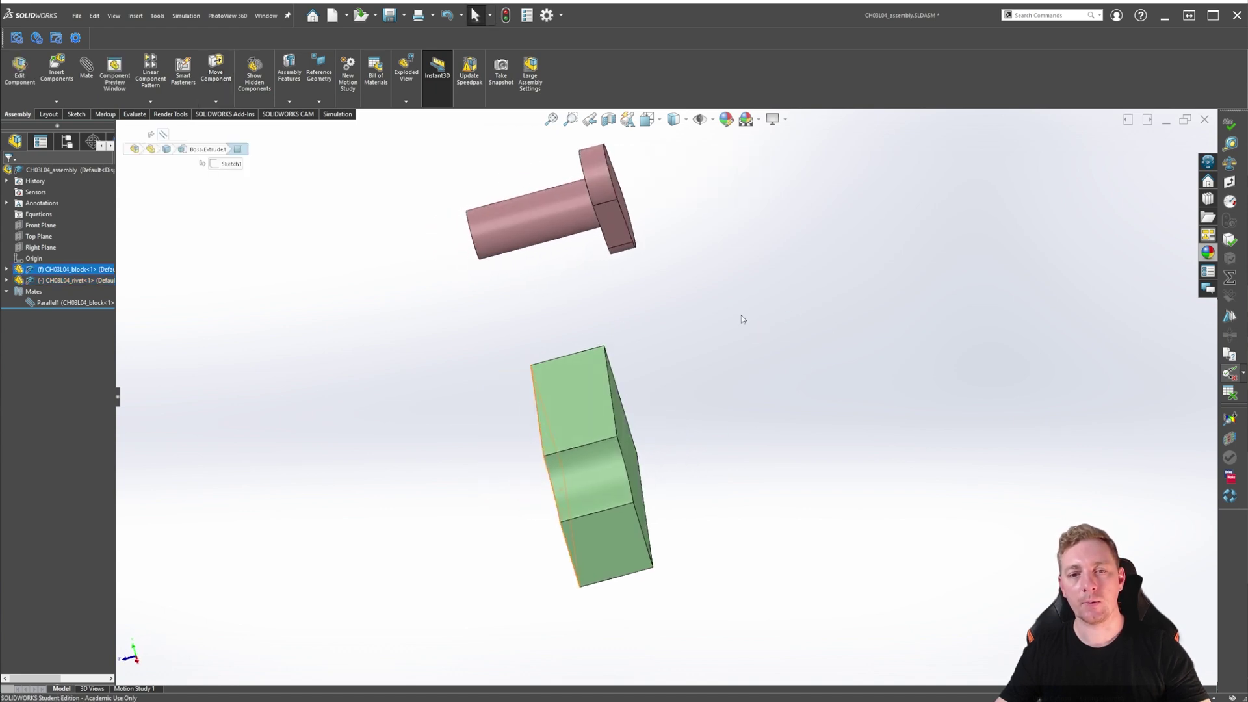
Step: Edit the parallel mate, reselecting the block's front face and the rivet head's flat outer face, and make it Perpendicular
{"action": "left_click", "coordinate": [627, 205]}
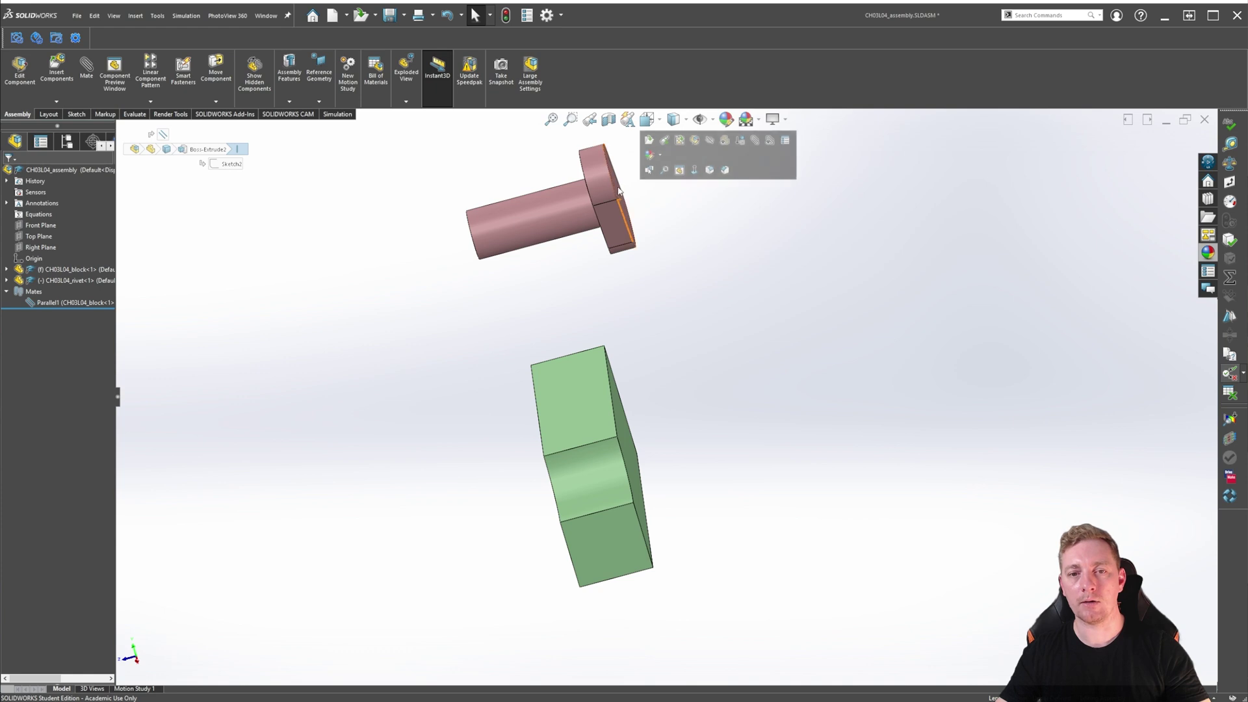
{"action": "key", "text": "ctrl+7"}
{"action": "left_click", "coordinate": [52, 303]}
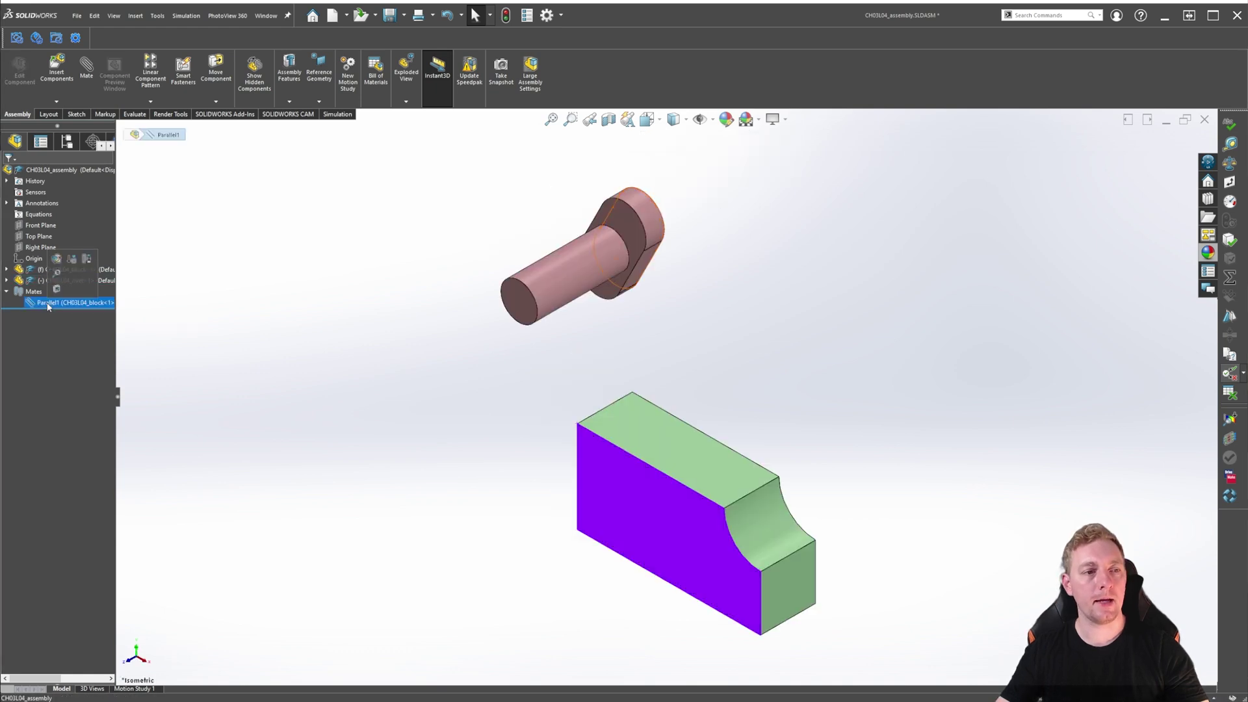
{"action": "left_click", "coordinate": [57, 260]}
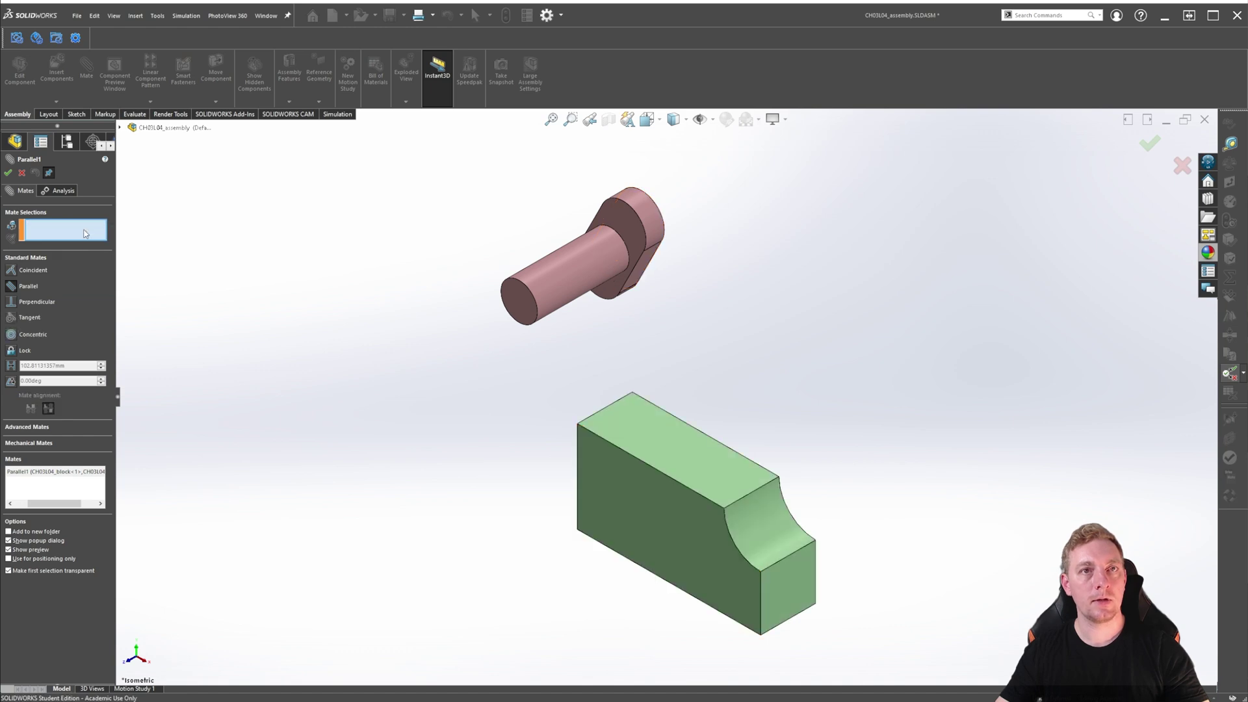
{"action": "left_click", "coordinate": [12, 303]}
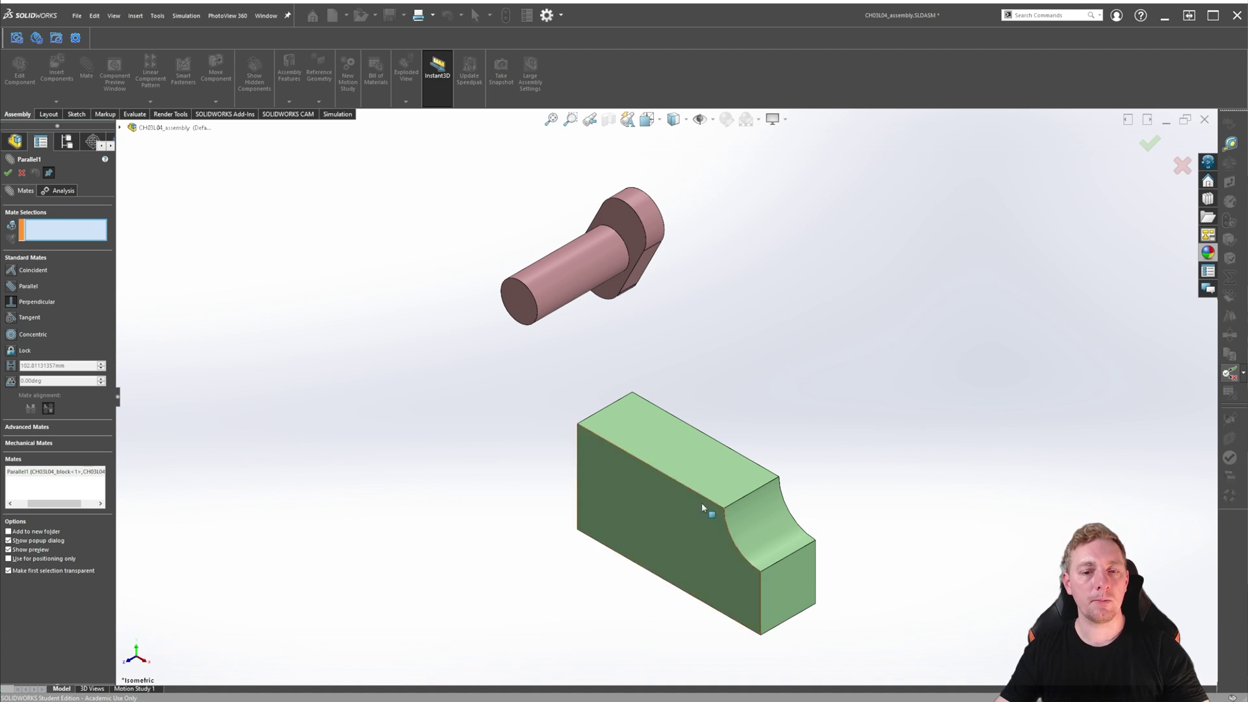
{"action": "left_click", "coordinate": [659, 512]}
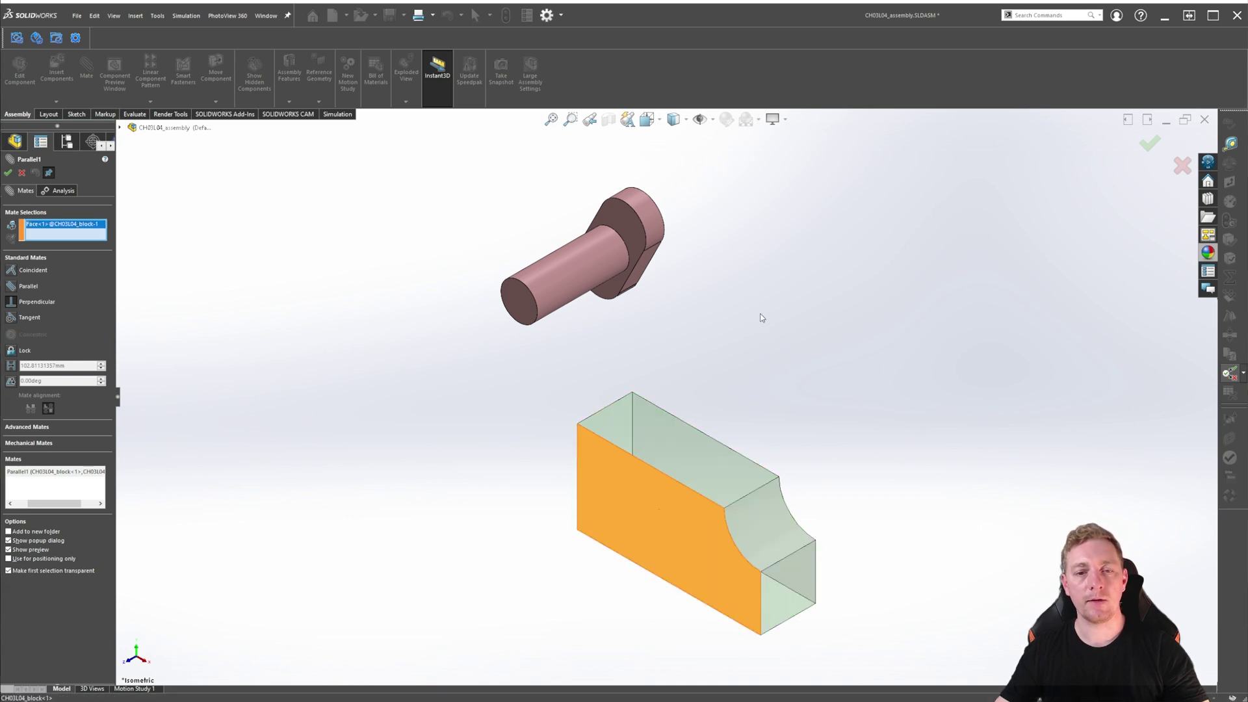
{"action": "middle_click_drag", "start_coordinate": [766, 299], "coordinate": [669, 205]}
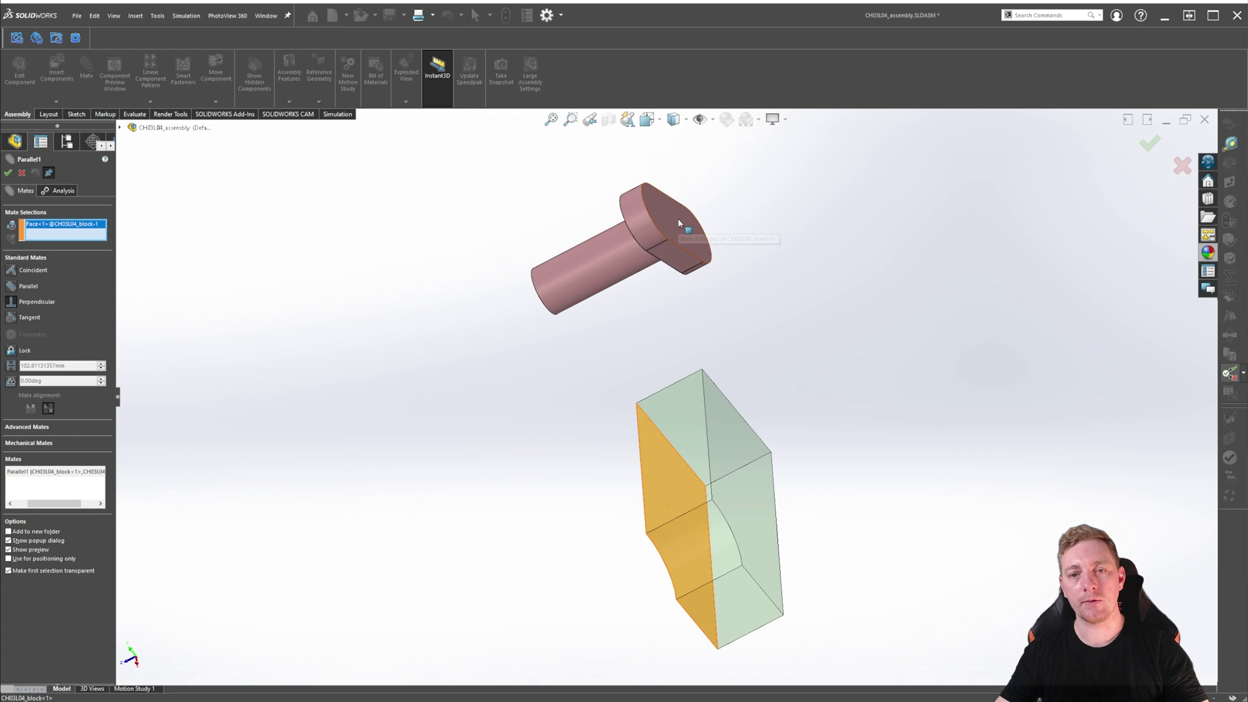
{"action": "left_click", "coordinate": [678, 219]}
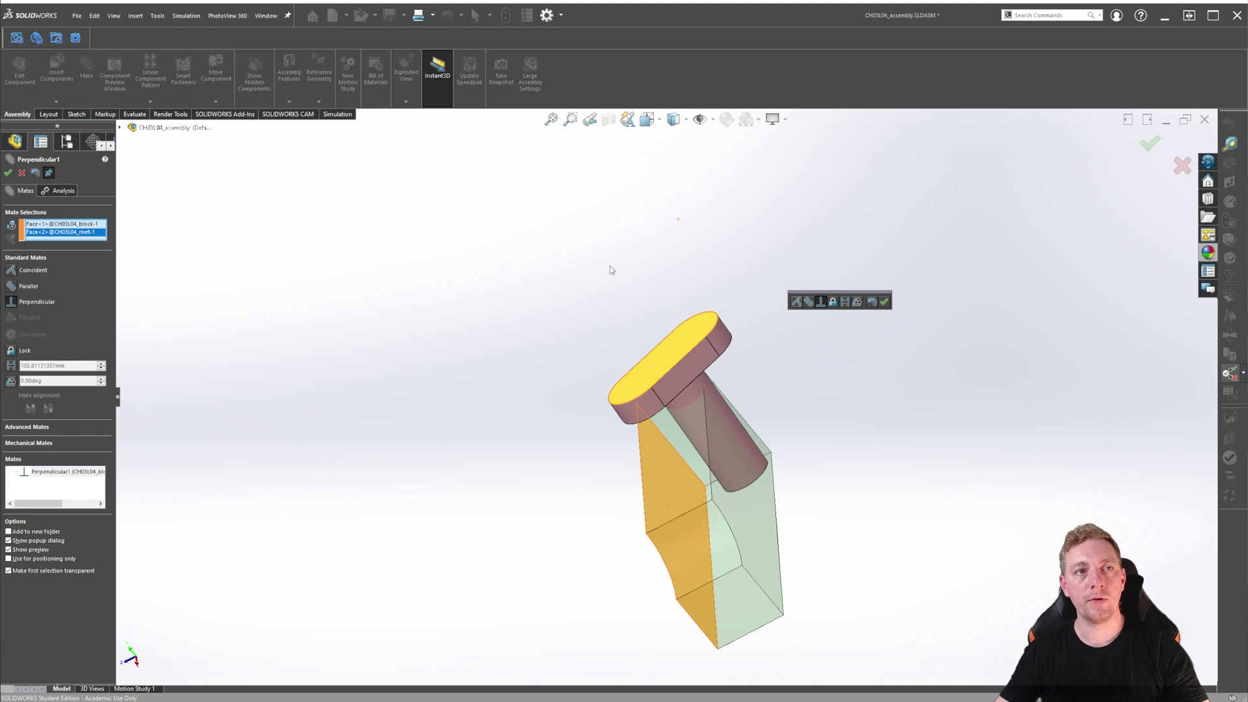
{"action": "left_click", "coordinate": [884, 302]}
{"action": "left_click", "coordinate": [49, 173]}
{"action": "left_click", "coordinate": [8, 172]}
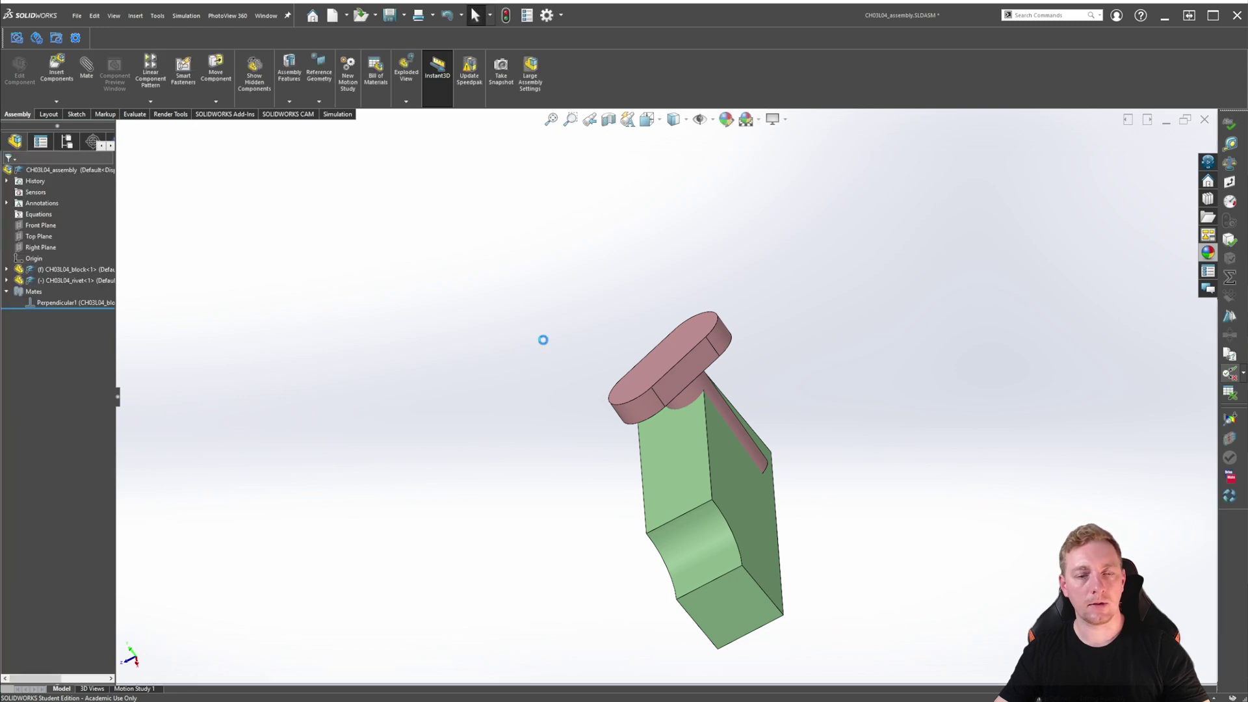
Step: Move and rotate the rivet over the block to test the perpendicular mate
{"action": "middle_click_drag", "start_coordinate": [571, 390], "coordinate": [1033, 379]}
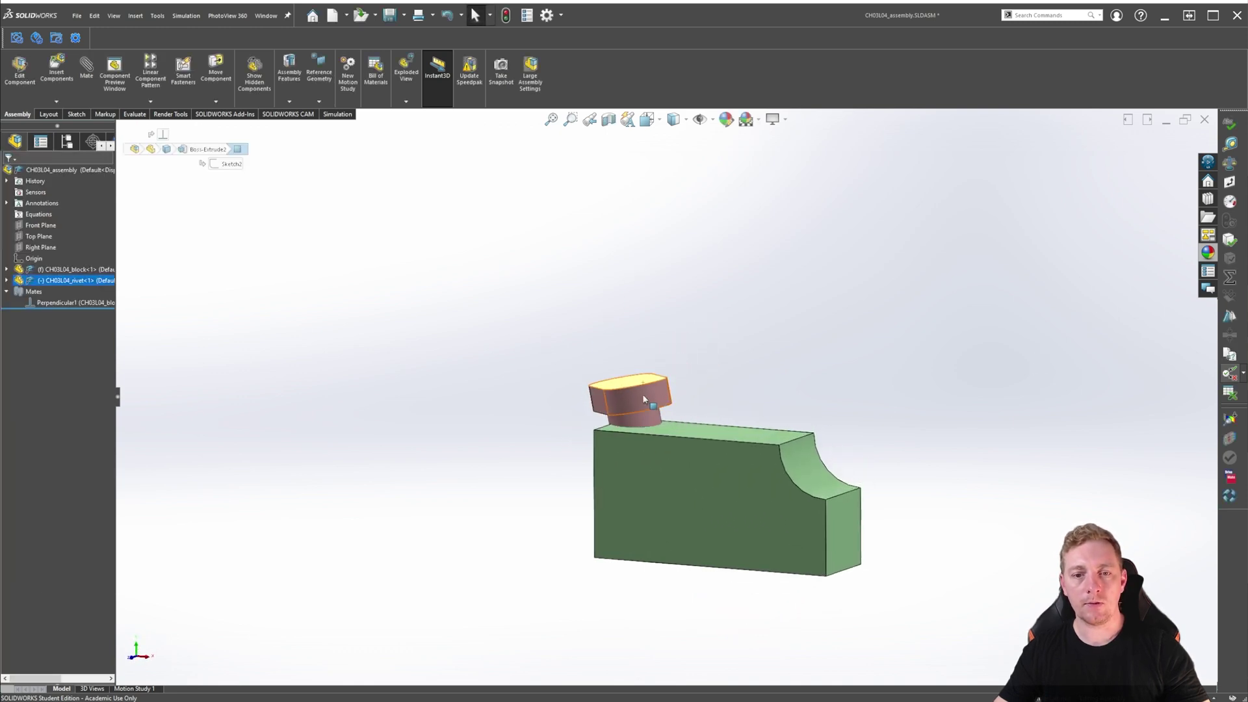
{"action": "left_click_drag", "start_coordinate": [765, 393], "coordinate": [692, 390]}
{"action": "left_click", "coordinate": [702, 374]}
{"action": "right_click_drag", "start_coordinate": [702, 373], "coordinate": [676, 569]}
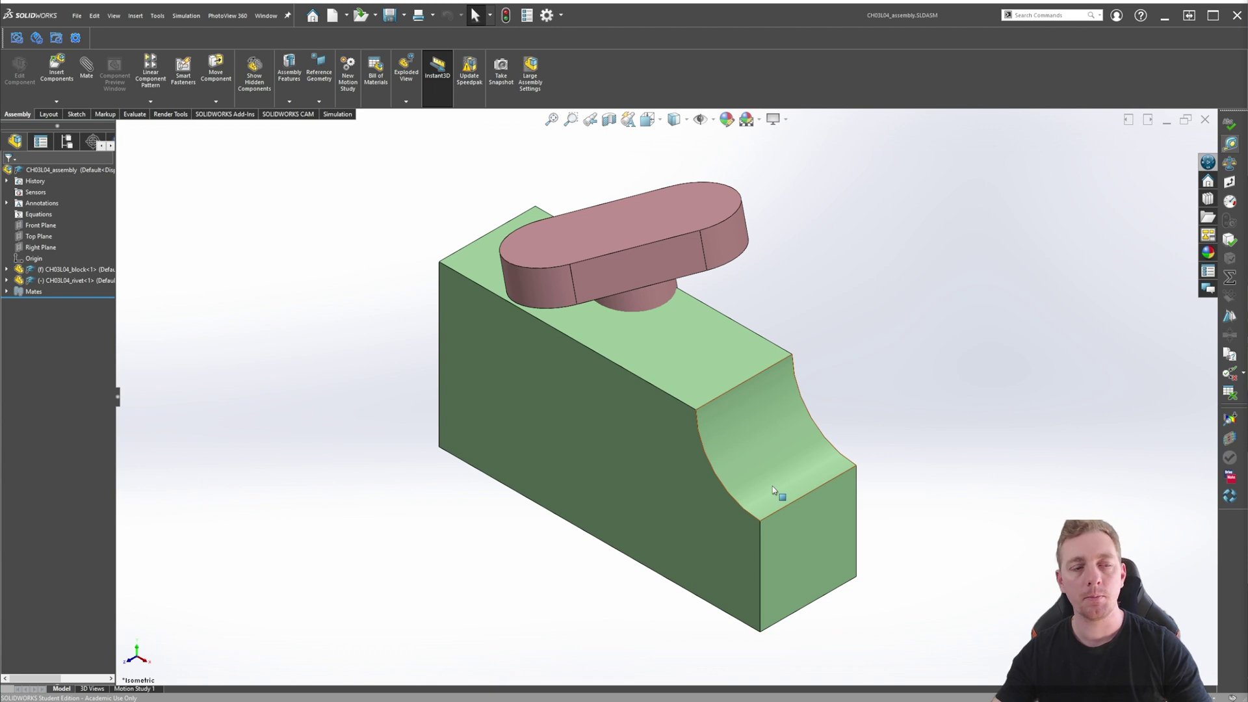
Step: Delete the perpendicular mate between the block and the rivet
{"action": "left_click", "coordinate": [7, 291]}
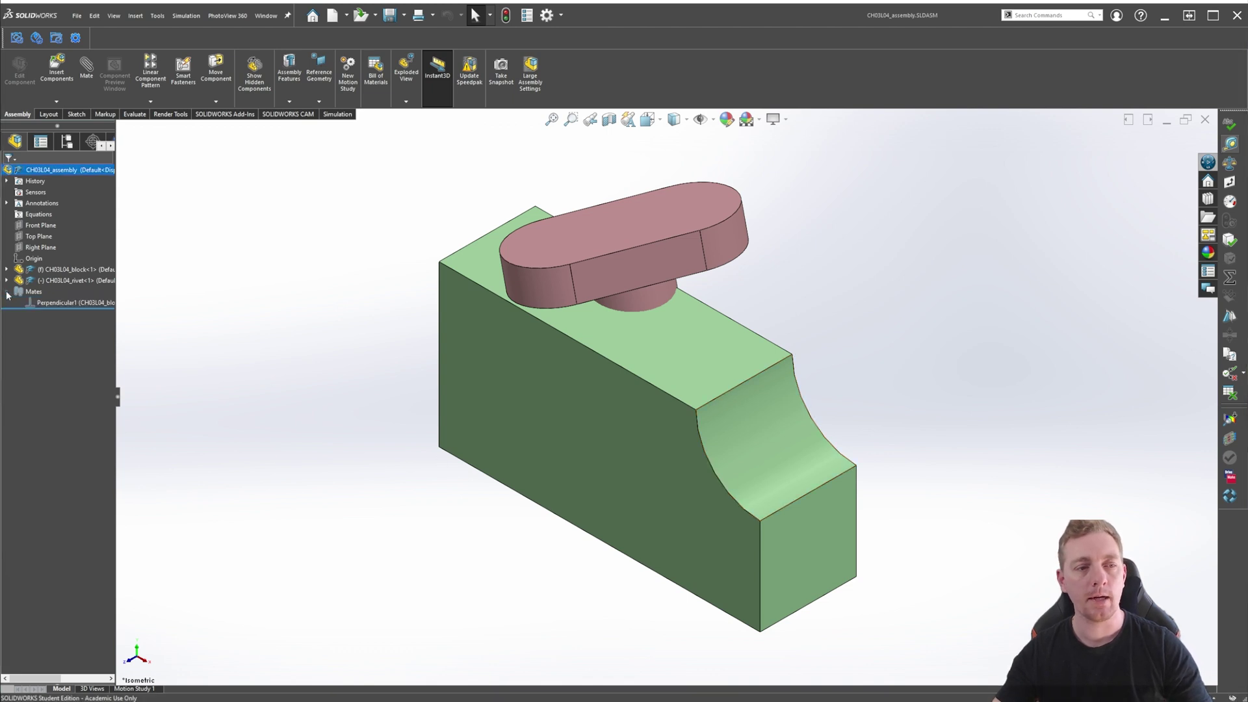
{"action": "left_click", "coordinate": [33, 302]}
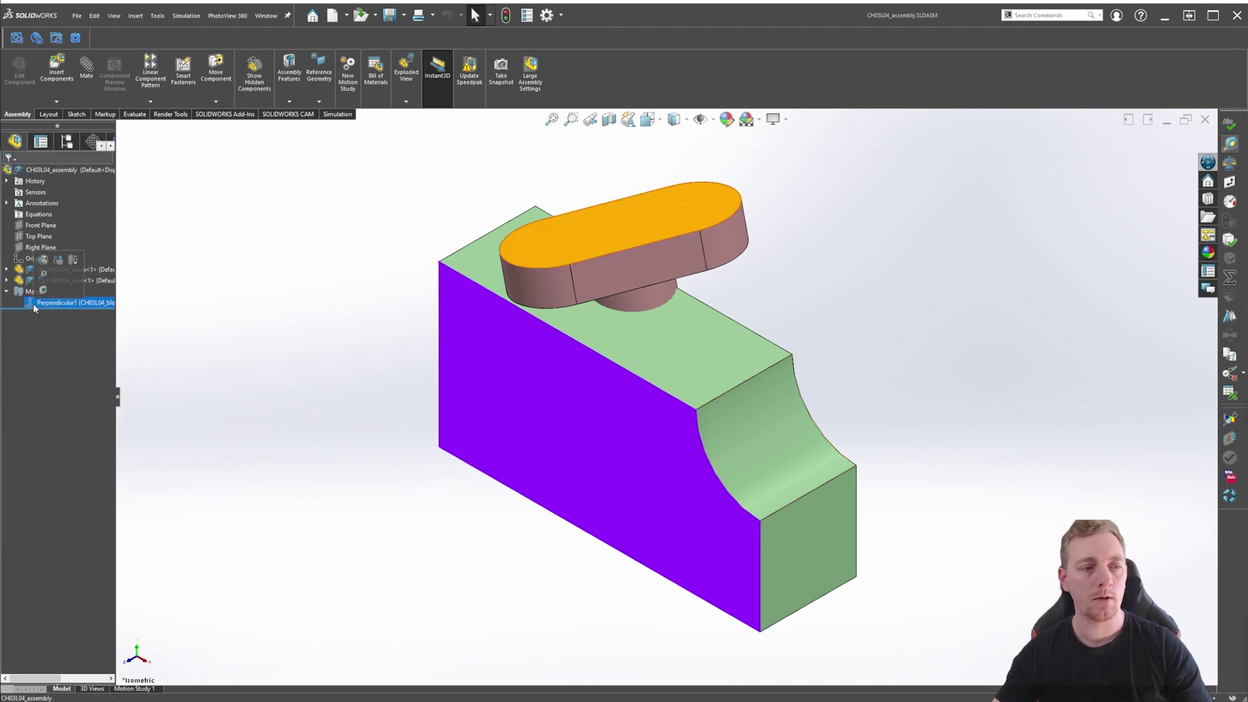
{"action": "right_click", "coordinate": [33, 303]}
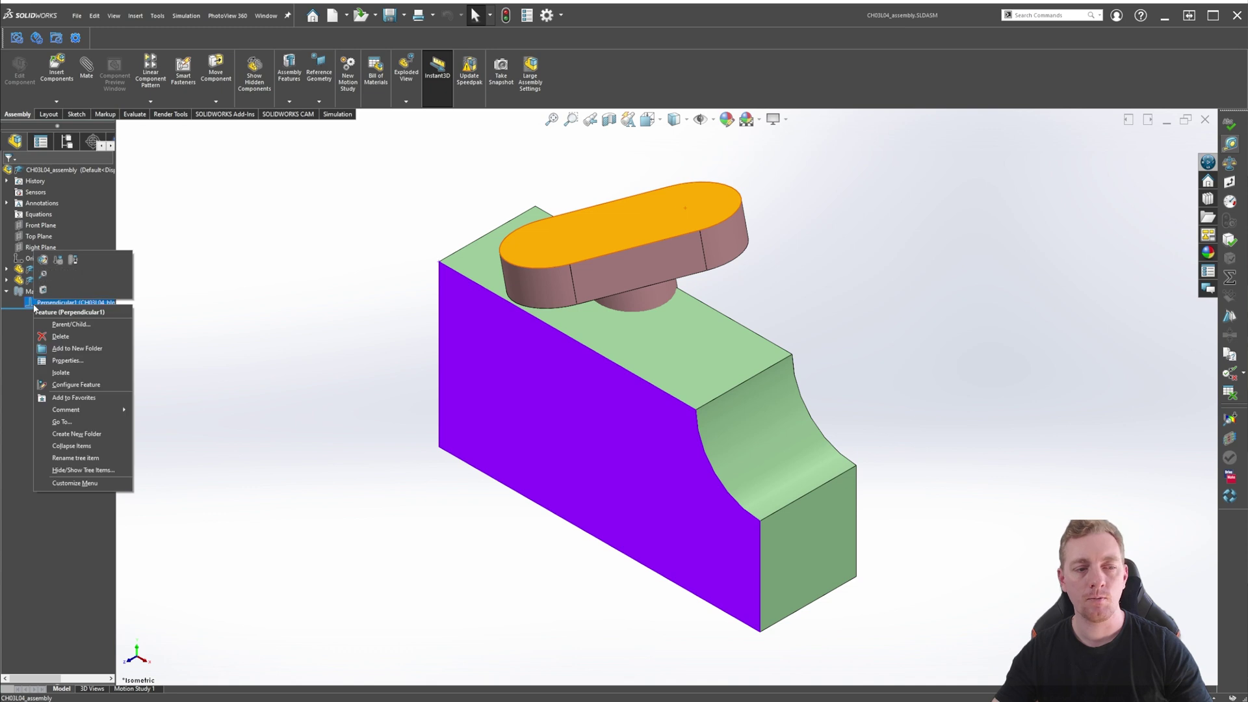
{"action": "left_click", "coordinate": [61, 336]}
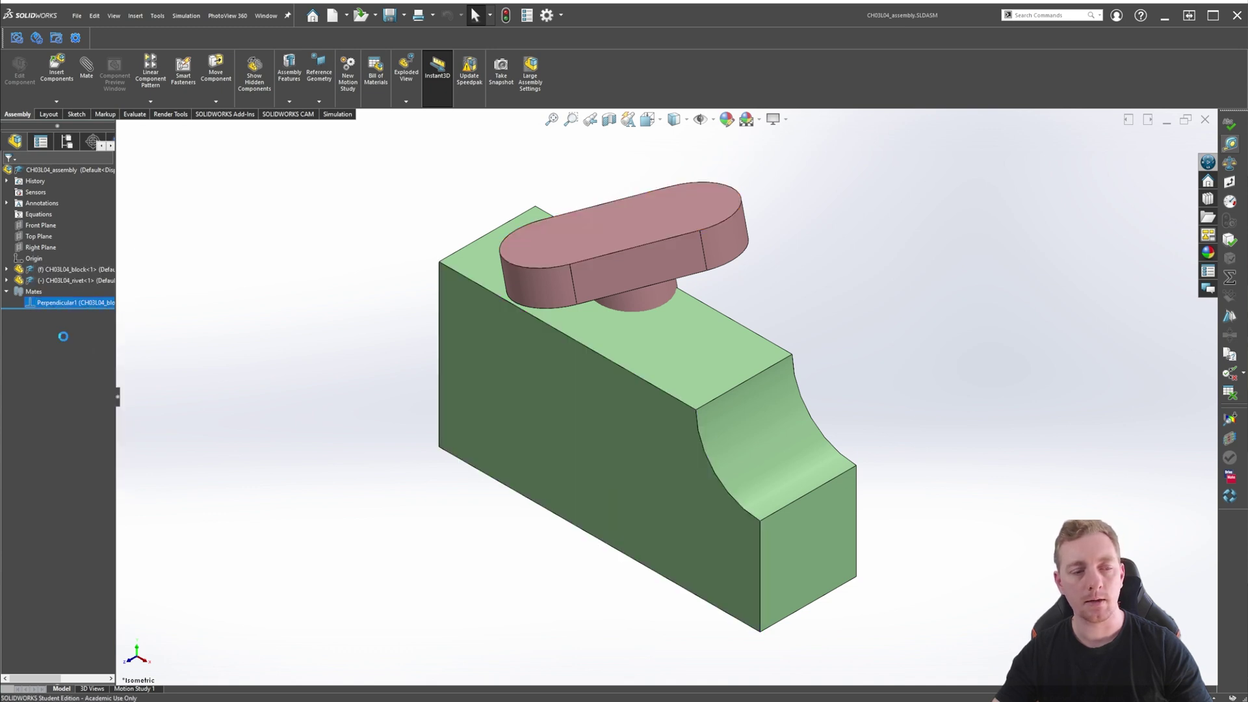
Step: Move the rivet clear of the block, beyond its notched end, and deselect it
{"action": "scroll", "coordinate": [640, 315], "scroll_direction": "down", "scroll_amount": 3}
{"action": "left_click_drag", "start_coordinate": [640, 314], "coordinate": [946, 278]}
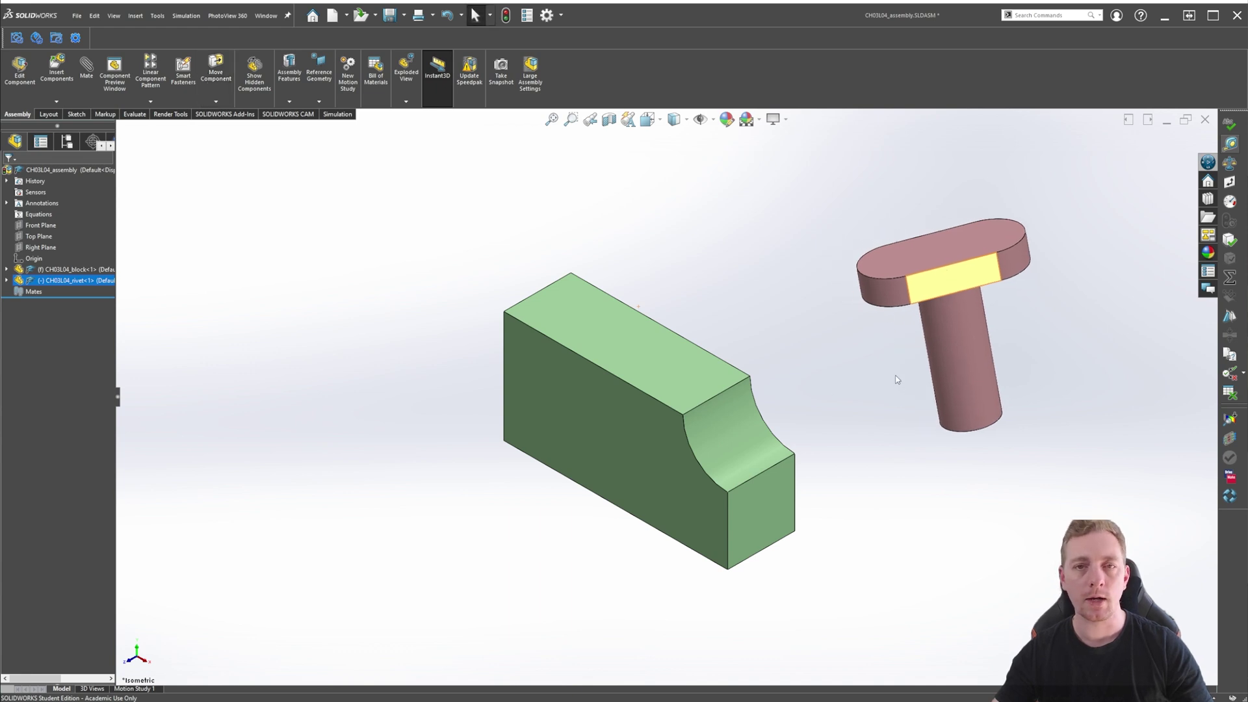
{"action": "left_click", "coordinate": [873, 388]}
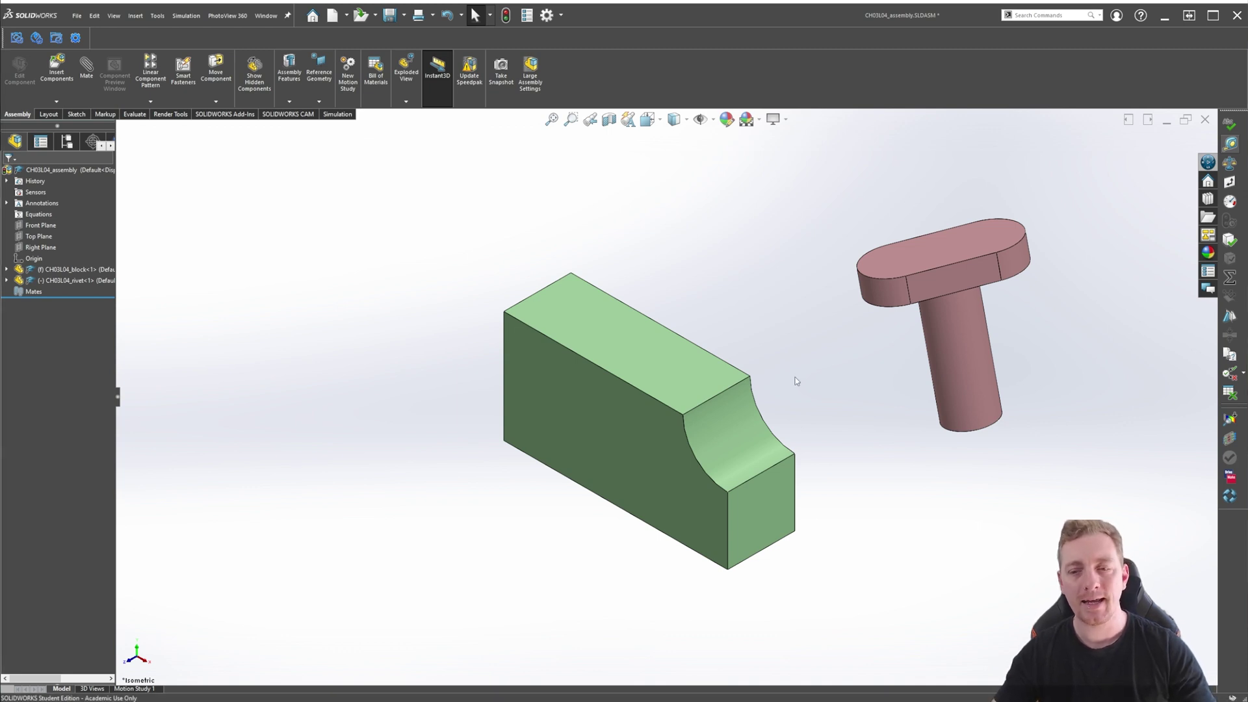
Step: Add a Tangent mate between the rivet shank's cylindrical face and the block's upper face
{"action": "left_click", "coordinate": [958, 367]}
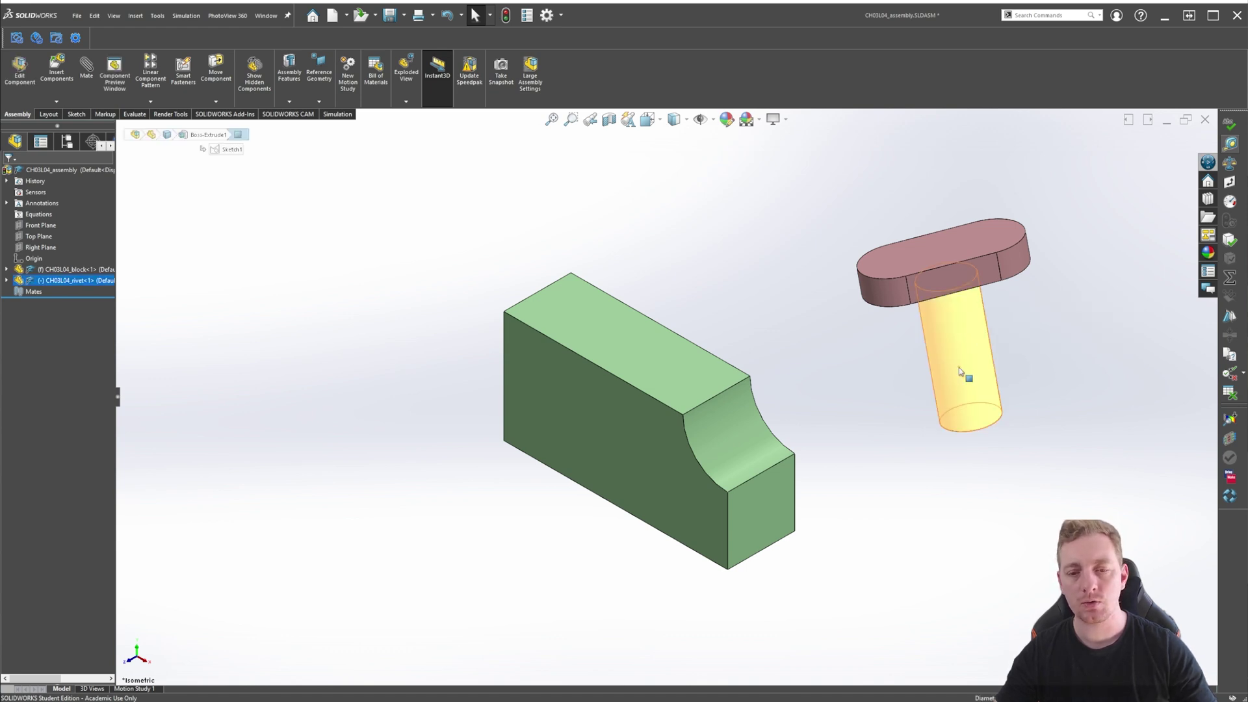
{"action": "left_click", "coordinate": [661, 383], "text": "ctrl"}
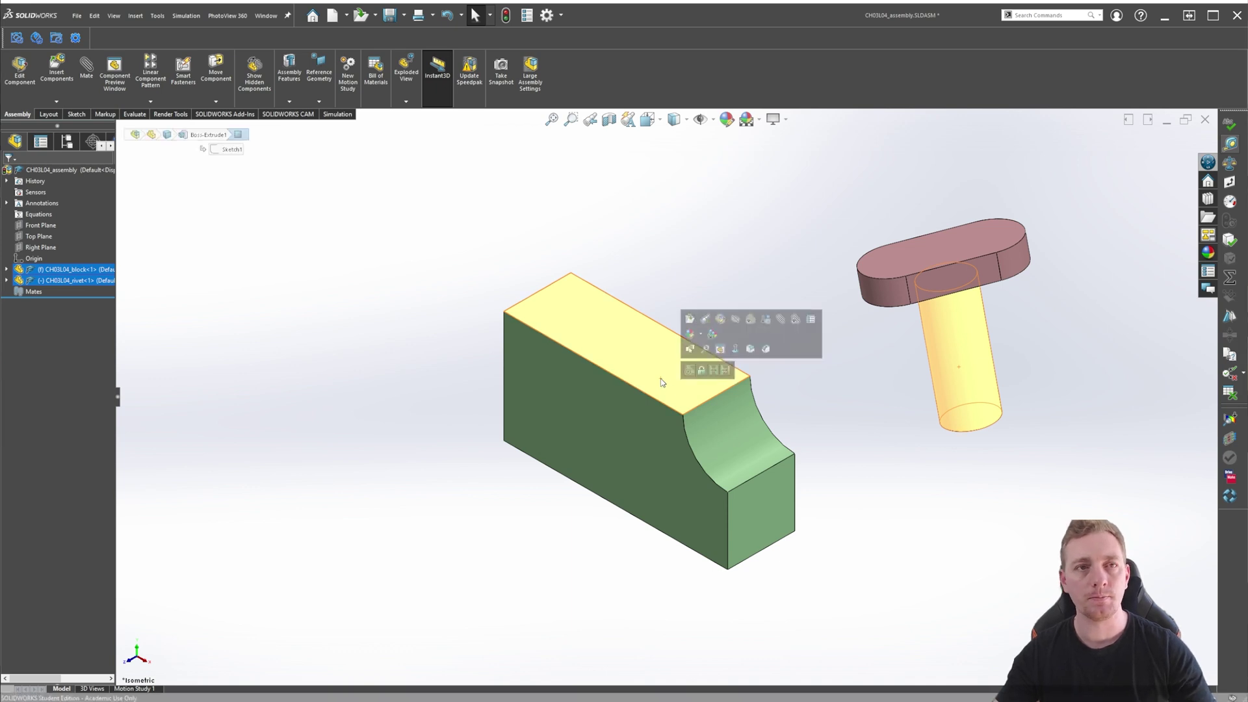
{"action": "left_click", "coordinate": [86, 65]}
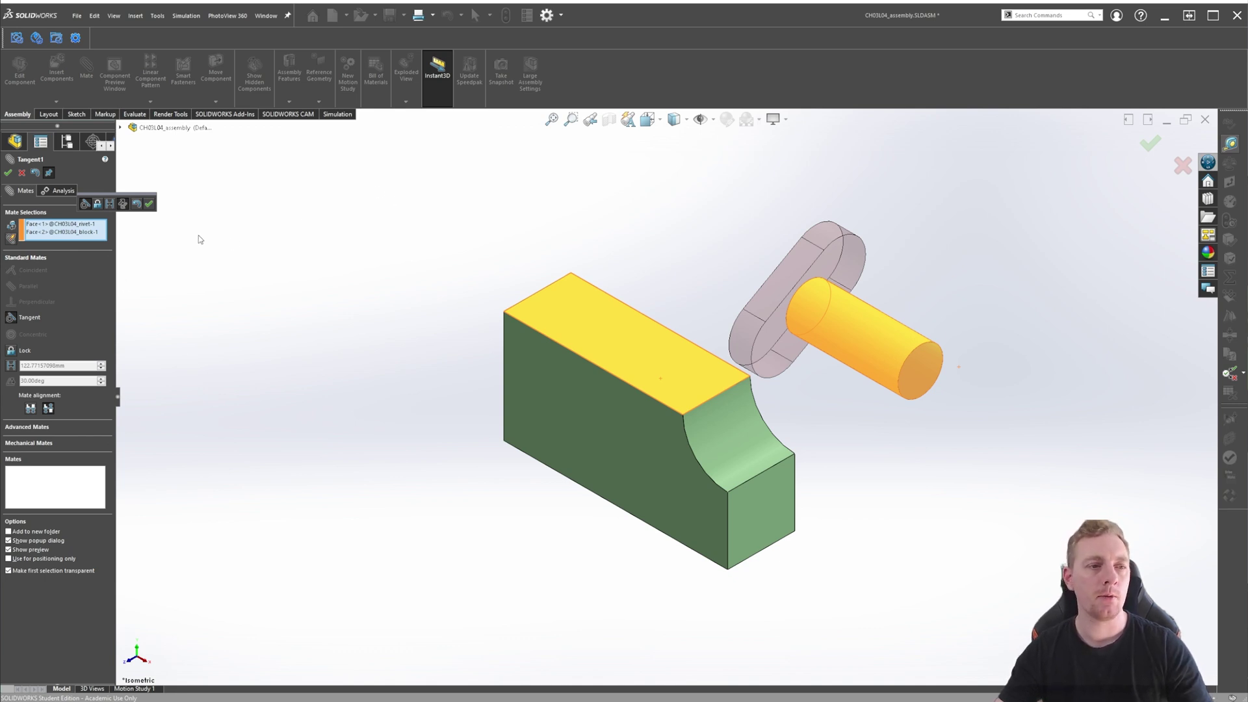
{"action": "left_click", "coordinate": [123, 204]}
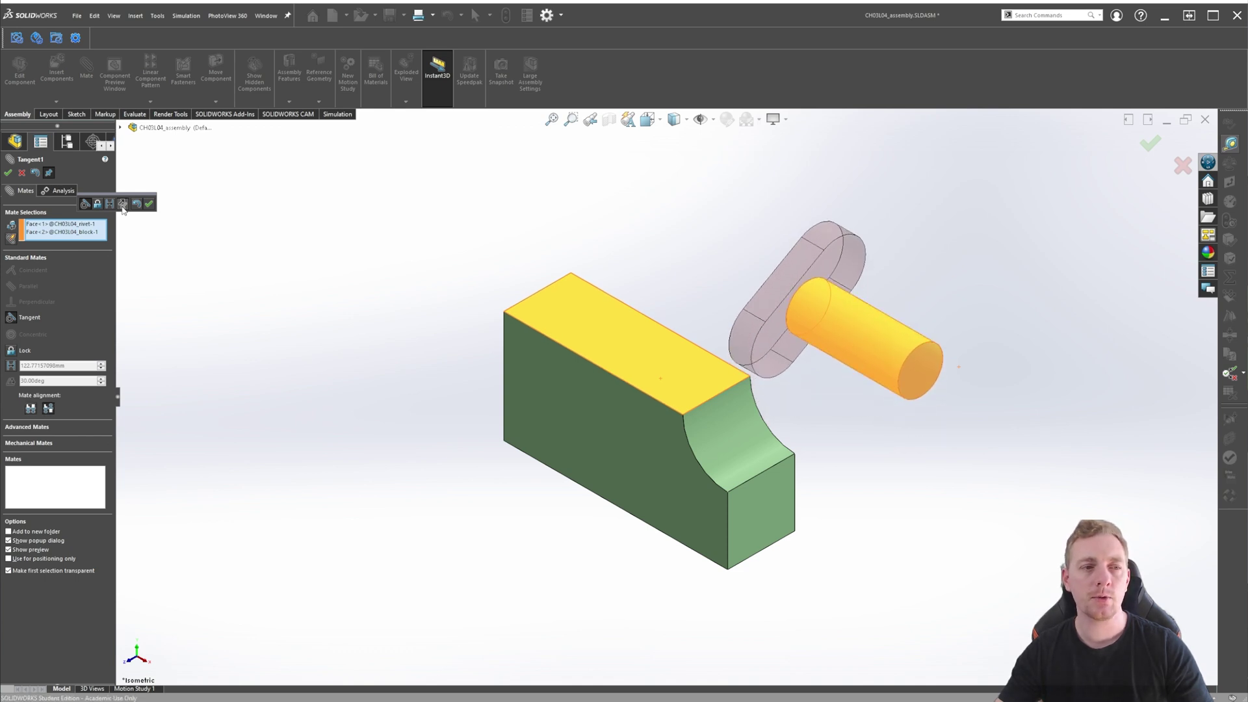
{"action": "middle_click_drag", "start_coordinate": [824, 574], "coordinate": [808, 381]}
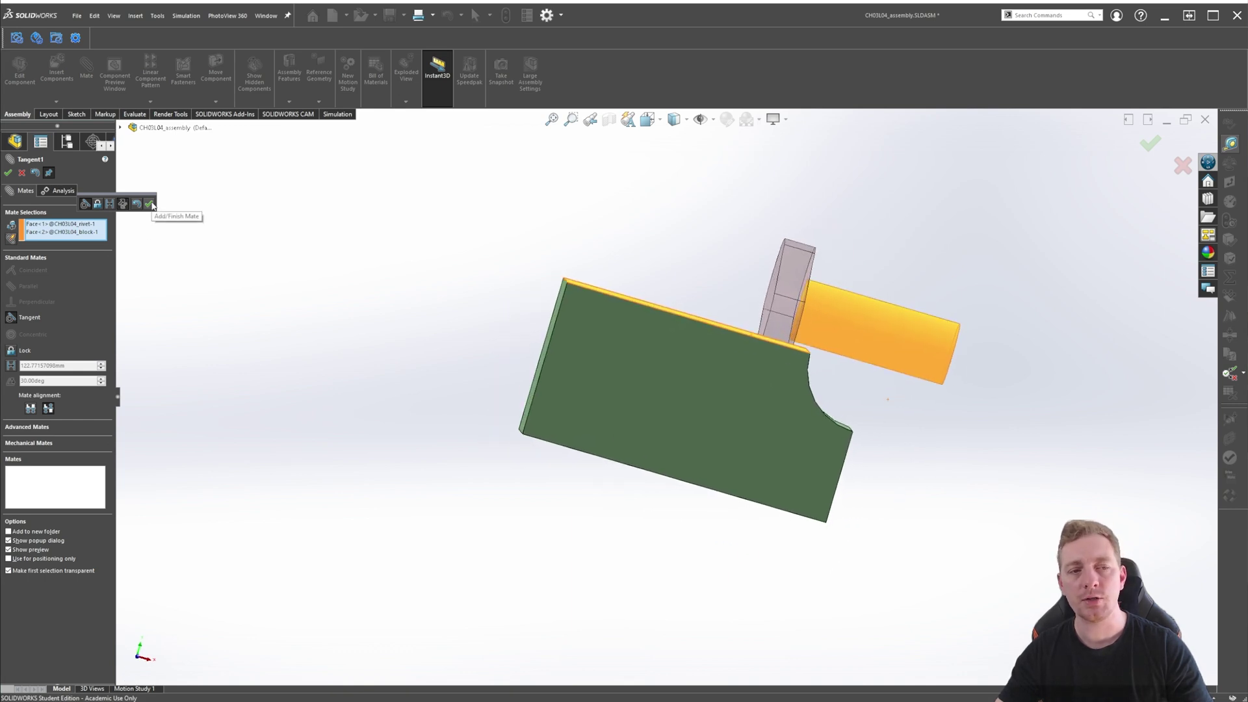
{"action": "left_click", "coordinate": [149, 204]}
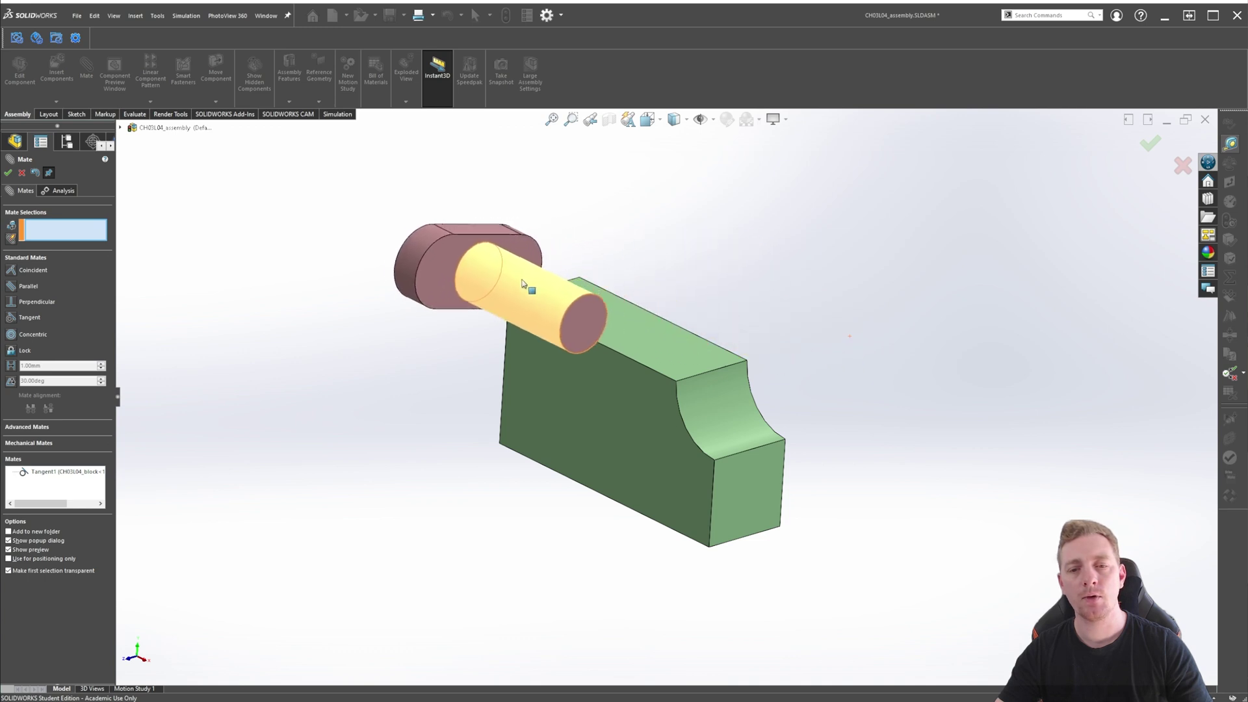
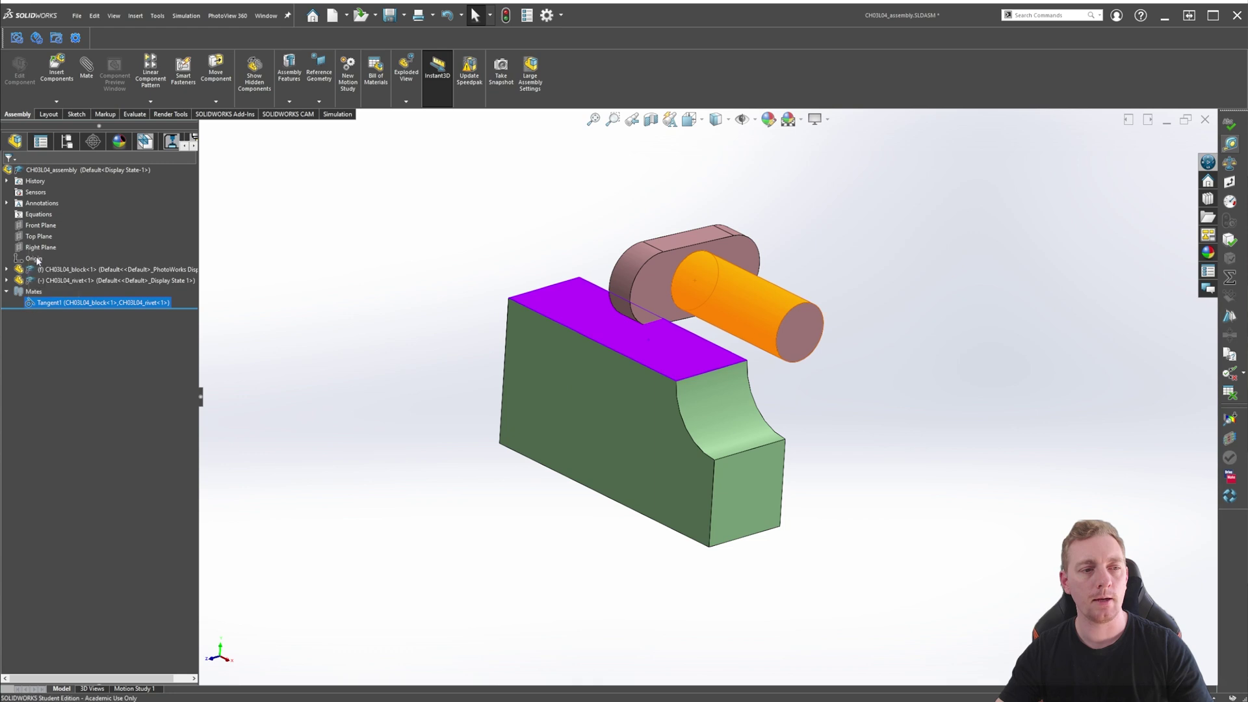
Step: Open the tangent mate for editing, clear its mate selections and show the temporary axes
{"action": "left_click", "coordinate": [39, 286]}
{"action": "right_click", "coordinate": [33, 233]}
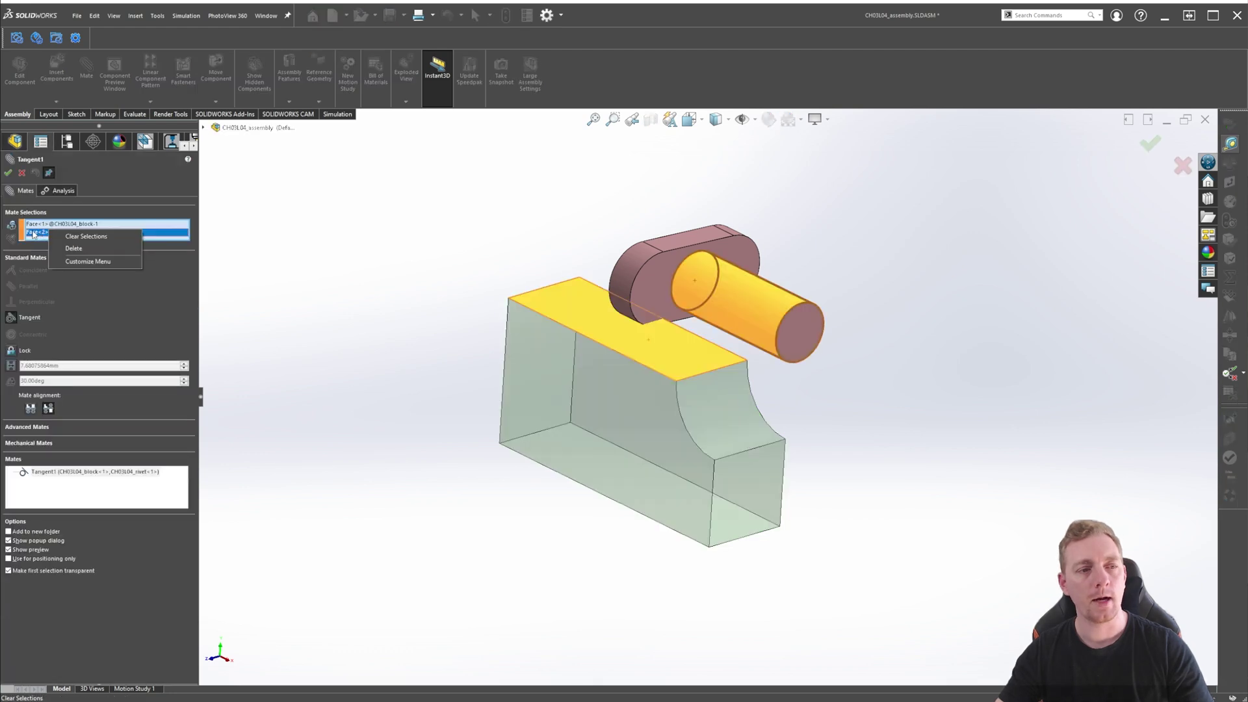
{"action": "left_click", "coordinate": [82, 237]}
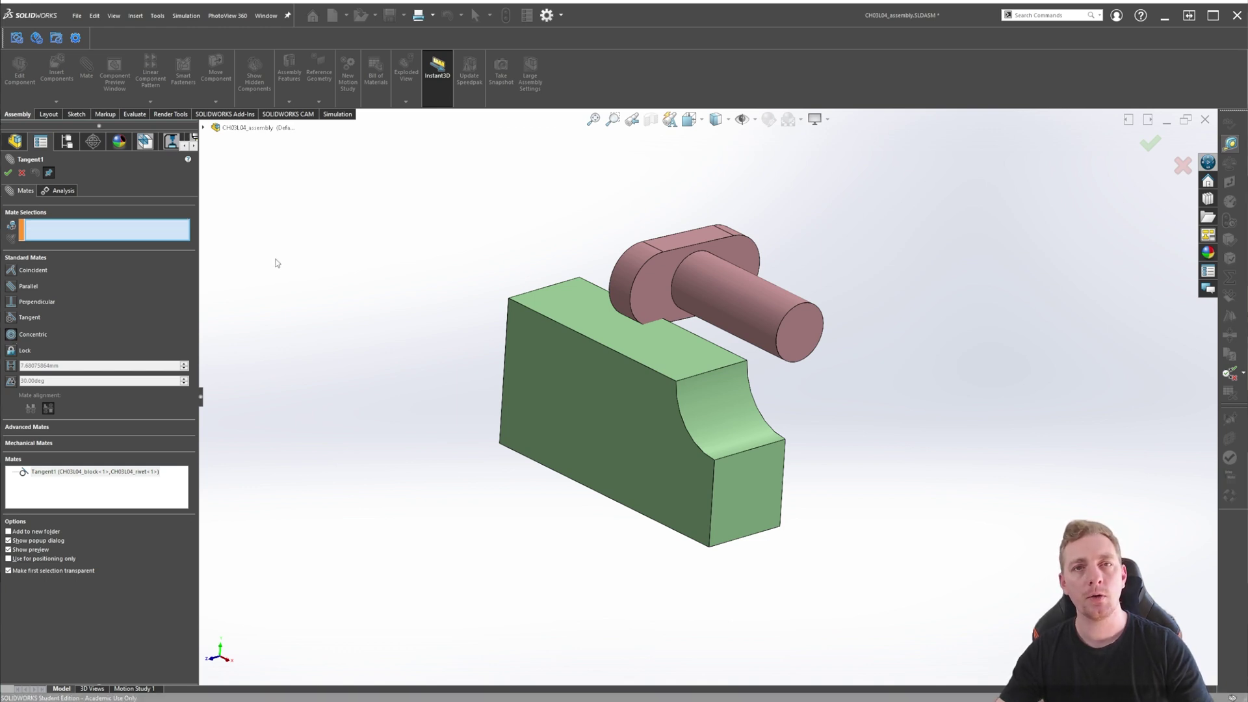
{"action": "left_click", "coordinate": [756, 120]}
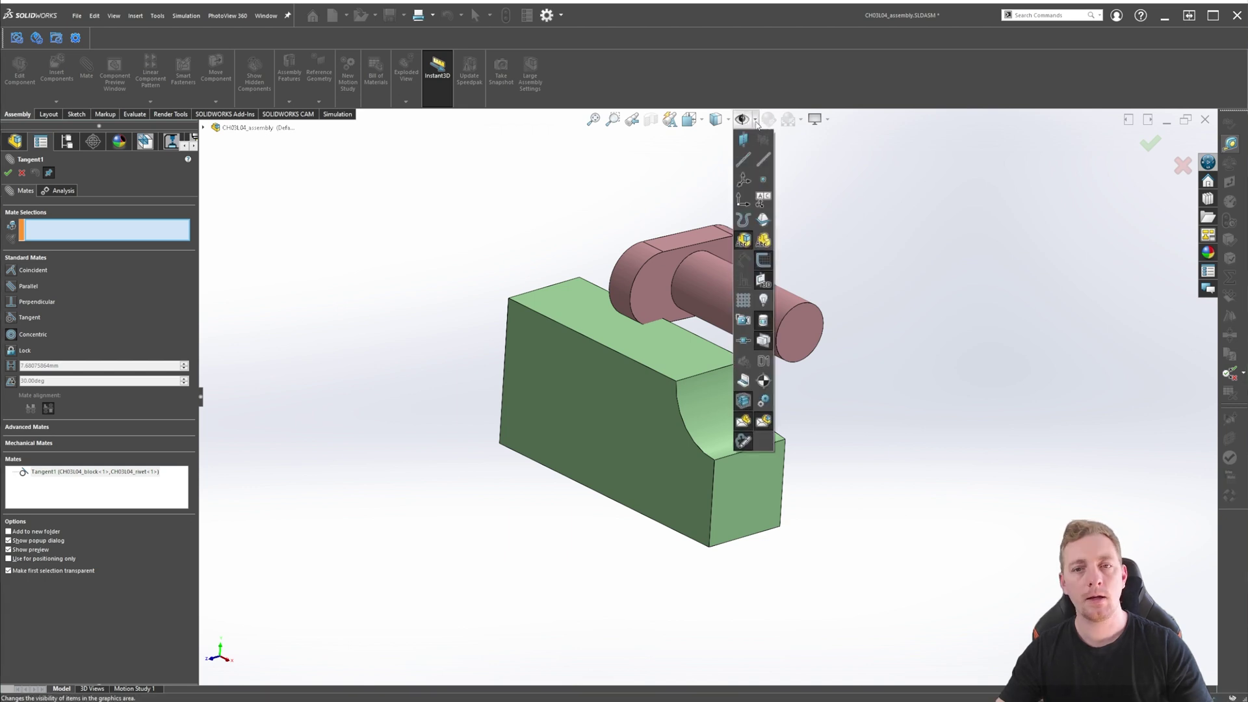
{"action": "left_click", "coordinate": [768, 161]}
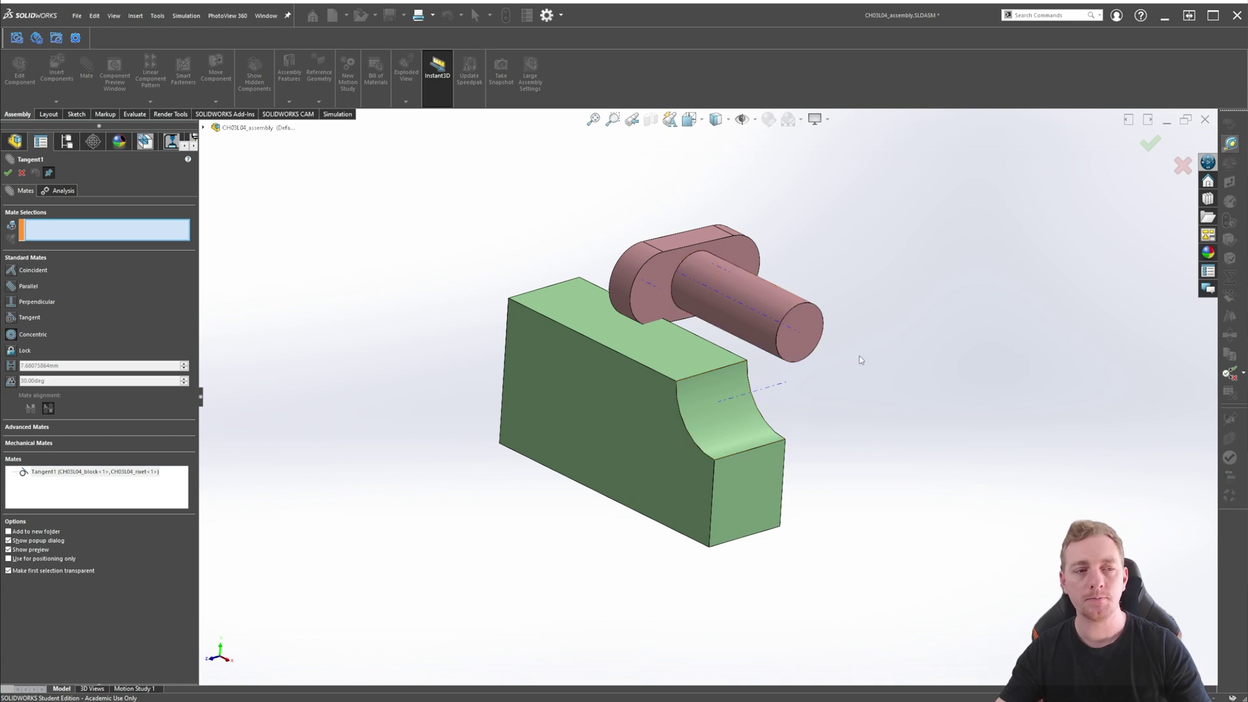
Step: Make the mate Concentric between the rivet shank's cylindrical face and the block's concave cut face, with Lock rotation enabled
{"action": "left_click", "coordinate": [766, 299]}
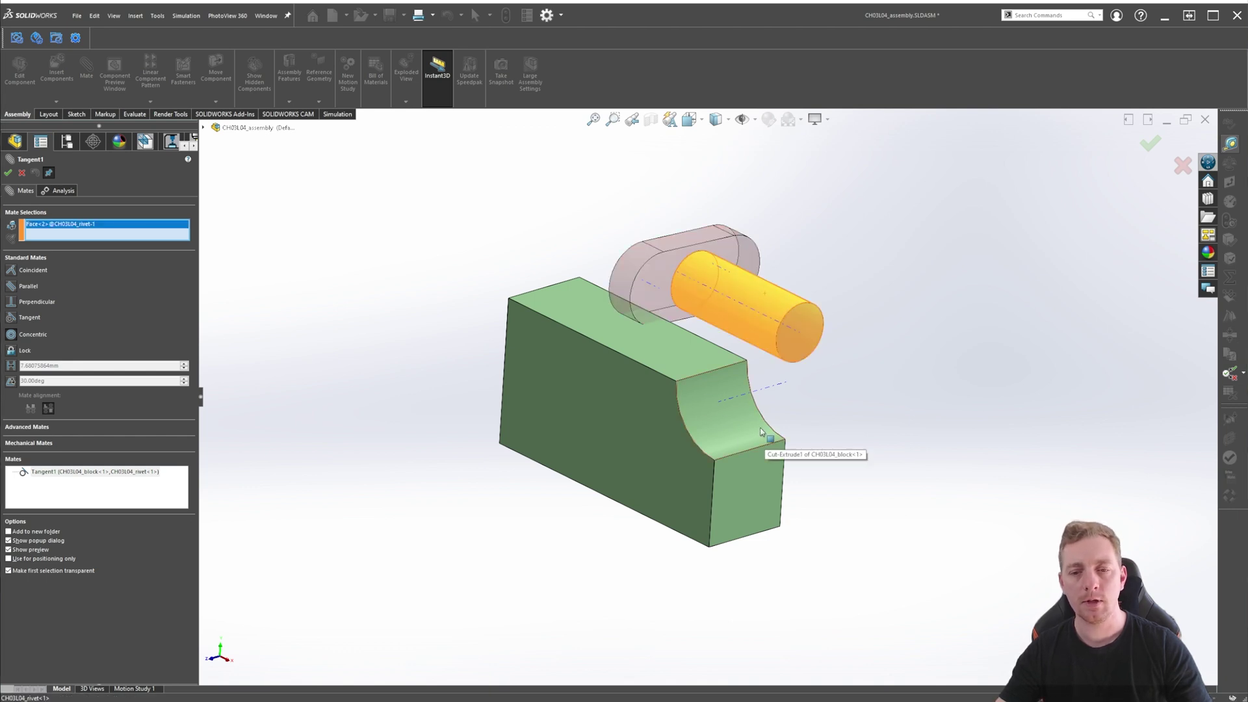
{"action": "left_click", "coordinate": [713, 424]}
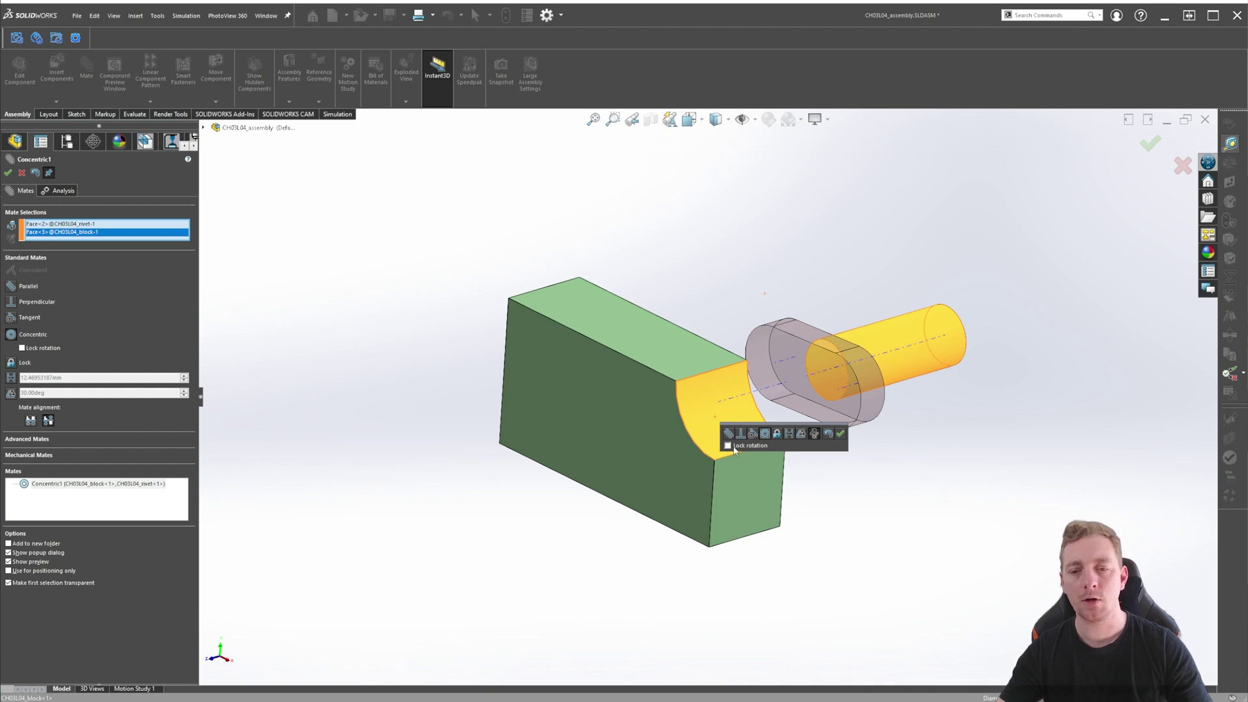
{"action": "left_click", "coordinate": [22, 348]}
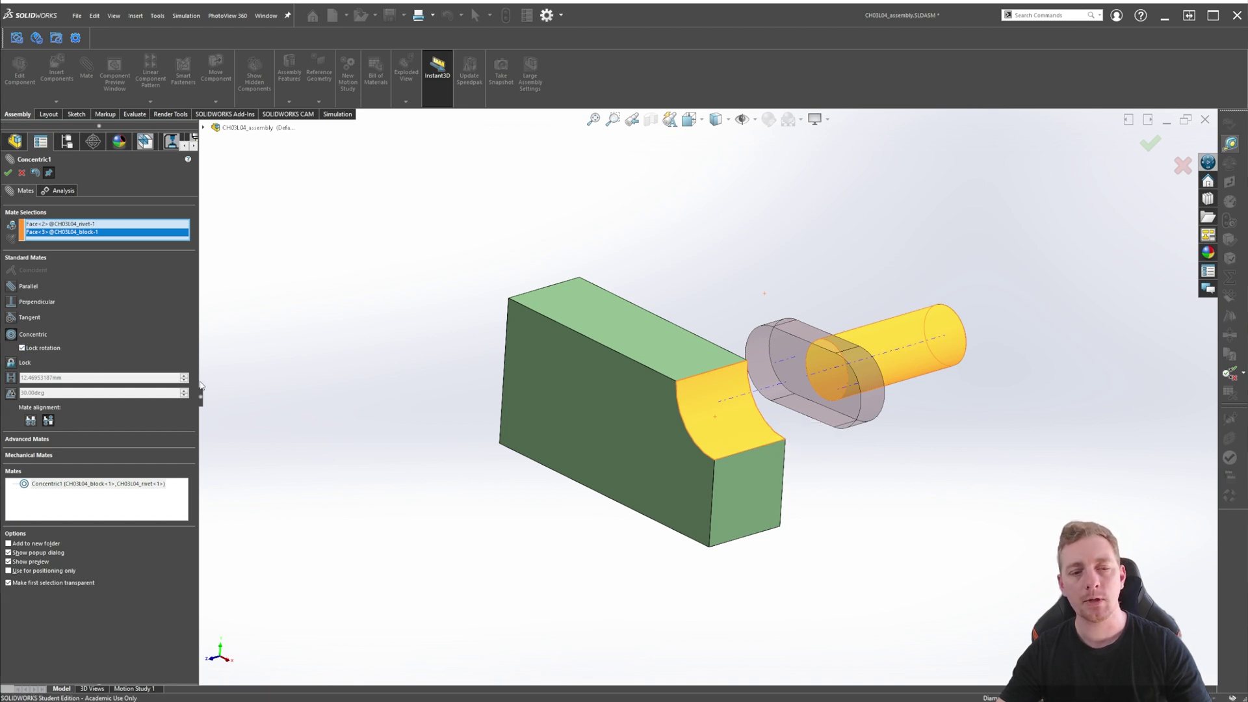
{"action": "key", "text": "Return"}
Step: Slide the rivet along the concentric axis into the block's concave cut, hide the temporary axes and finish mating
{"action": "left_click_drag", "start_coordinate": [593, 429], "coordinate": [689, 444]}
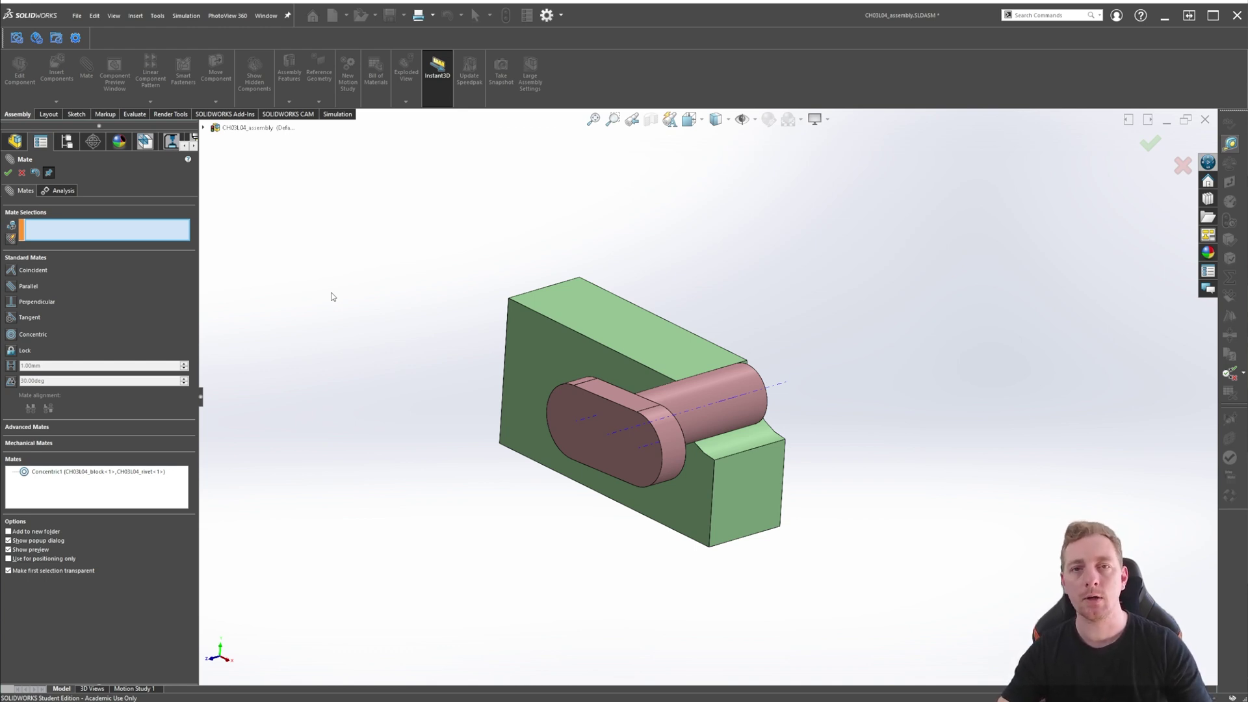
{"action": "left_click", "coordinate": [755, 120]}
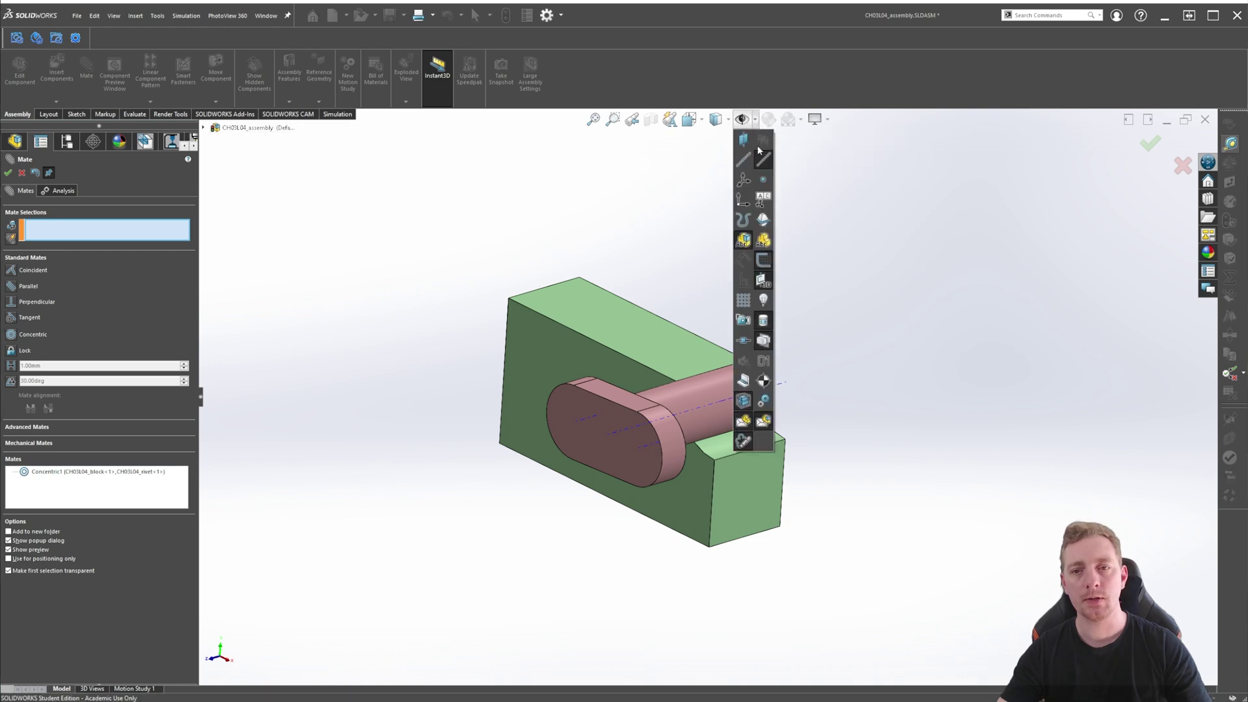
{"action": "left_click", "coordinate": [764, 165]}
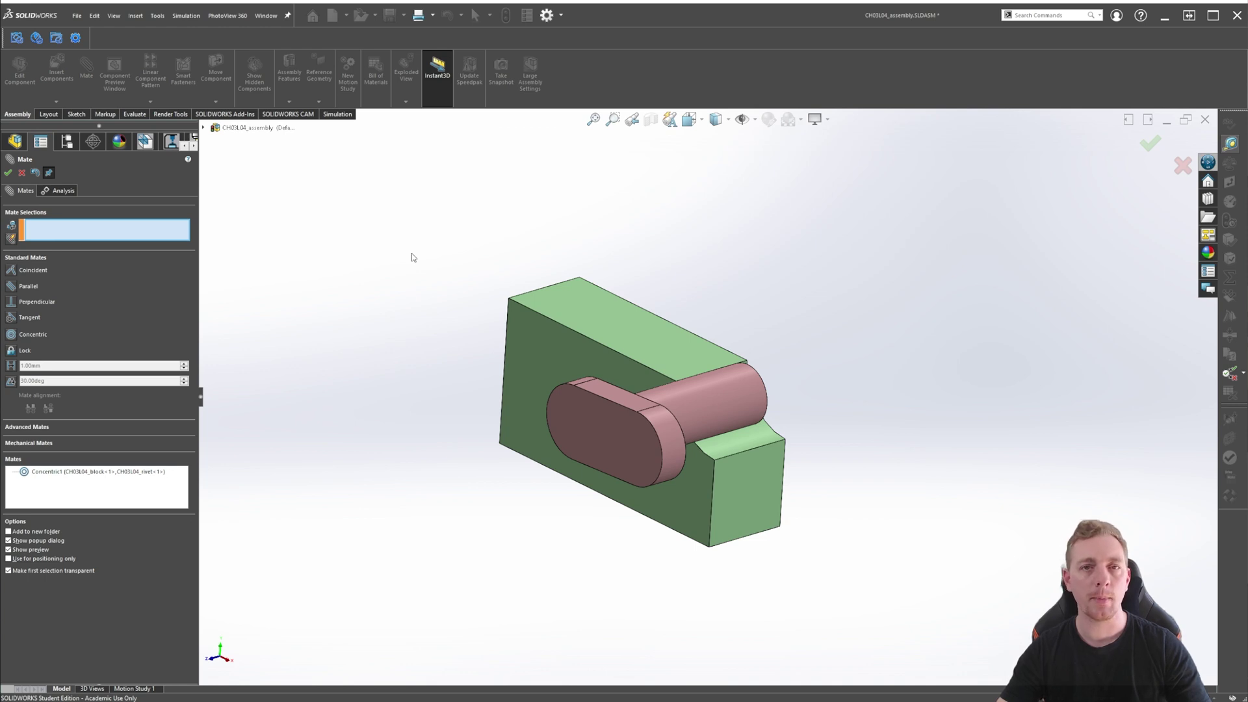
{"action": "key", "text": "Escape"}
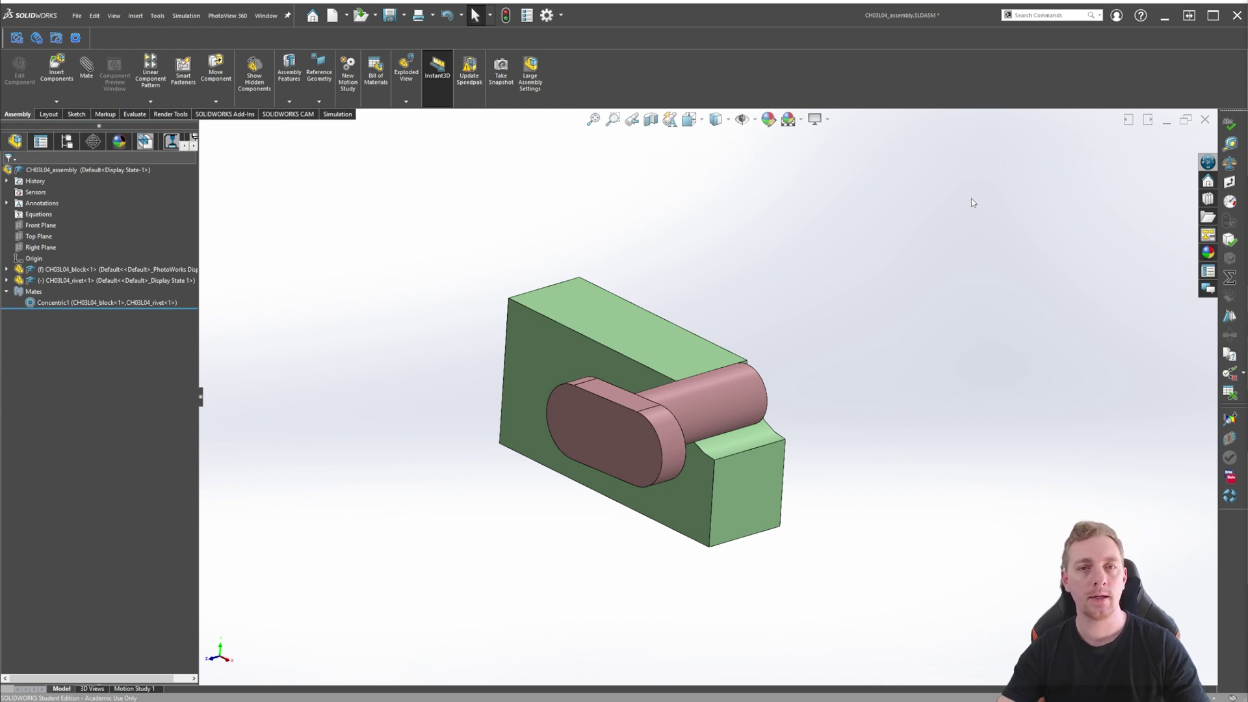
Step: Open the concentric mate between the block and rivet for editing and clear its mate selections
{"action": "left_click", "coordinate": [34, 303]}
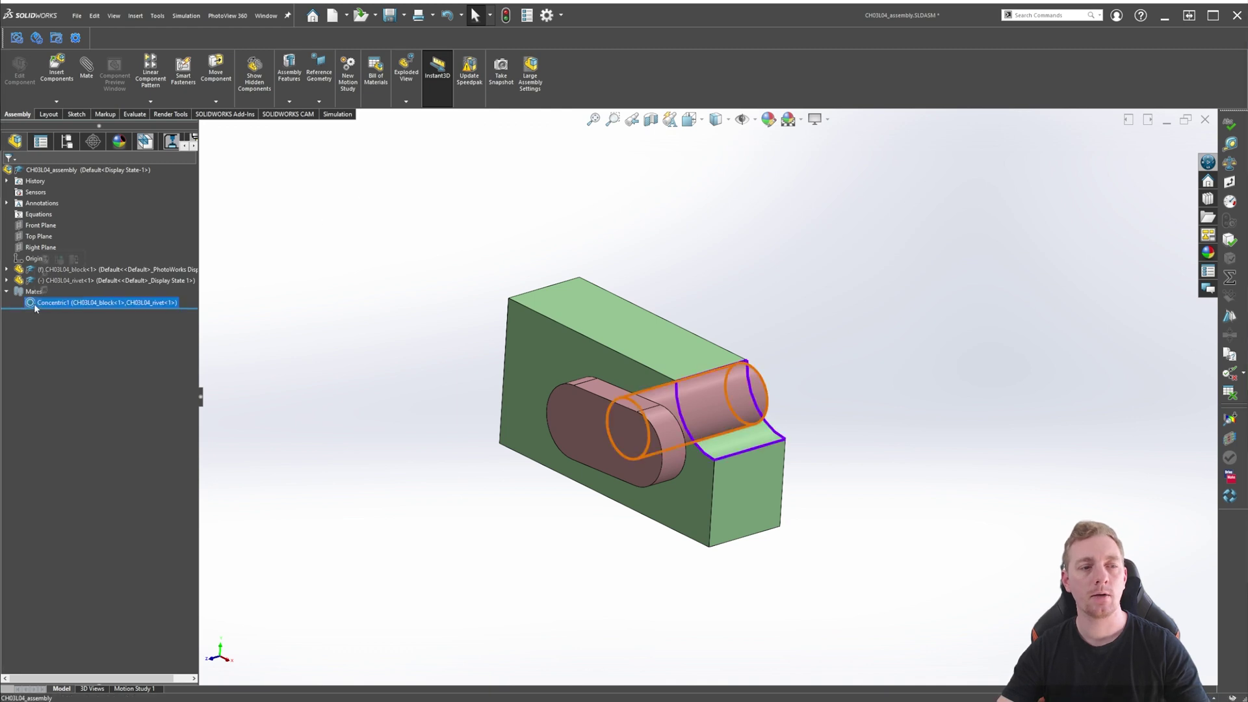
{"action": "left_click", "coordinate": [45, 261]}
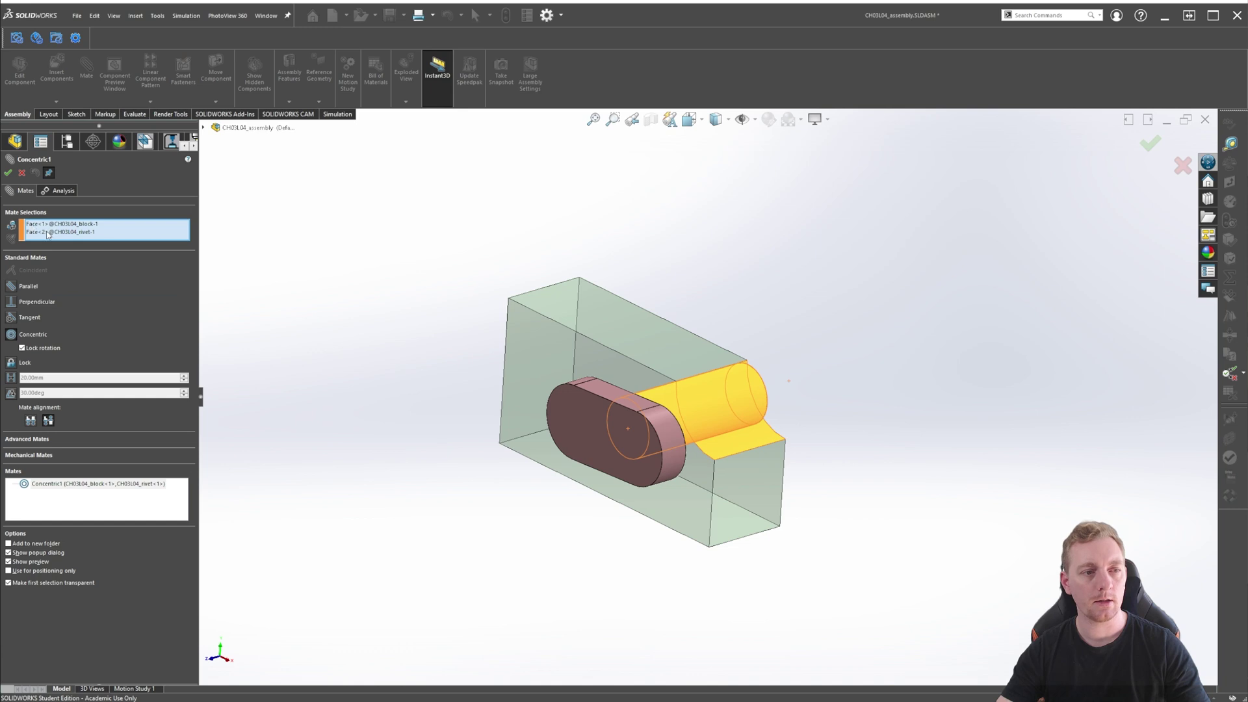
{"action": "right_click", "coordinate": [48, 235]}
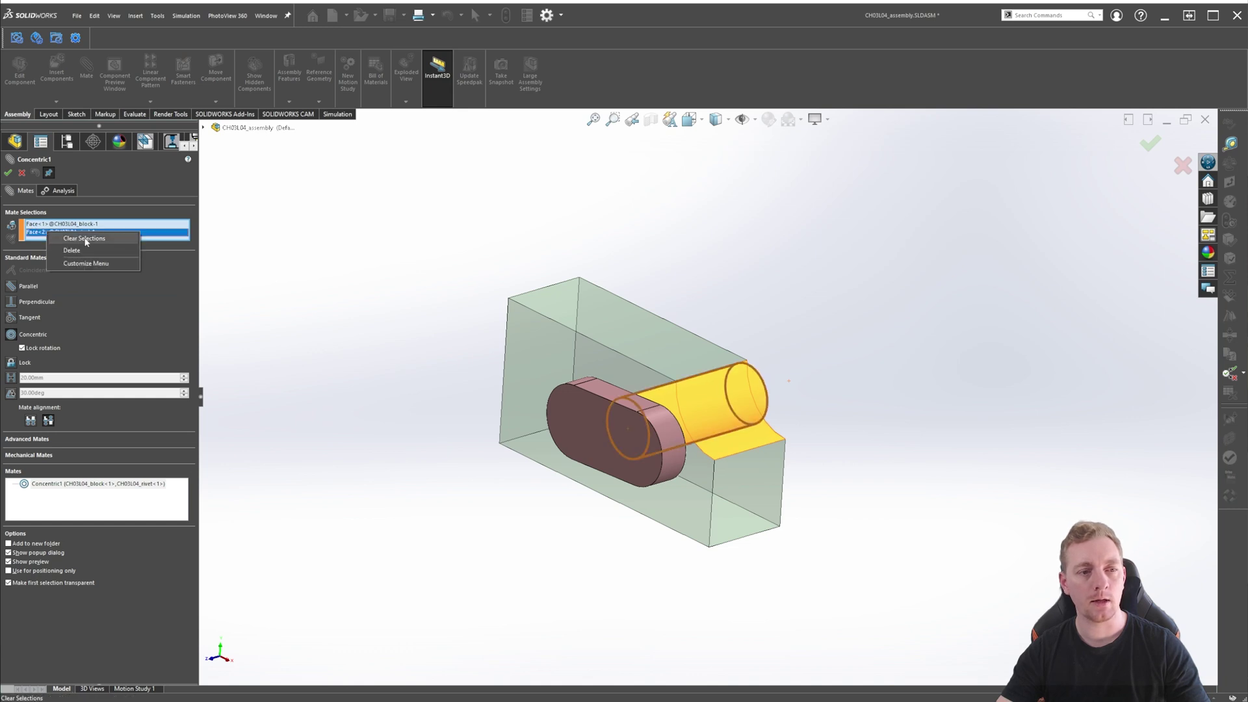
{"action": "left_click", "coordinate": [85, 239]}
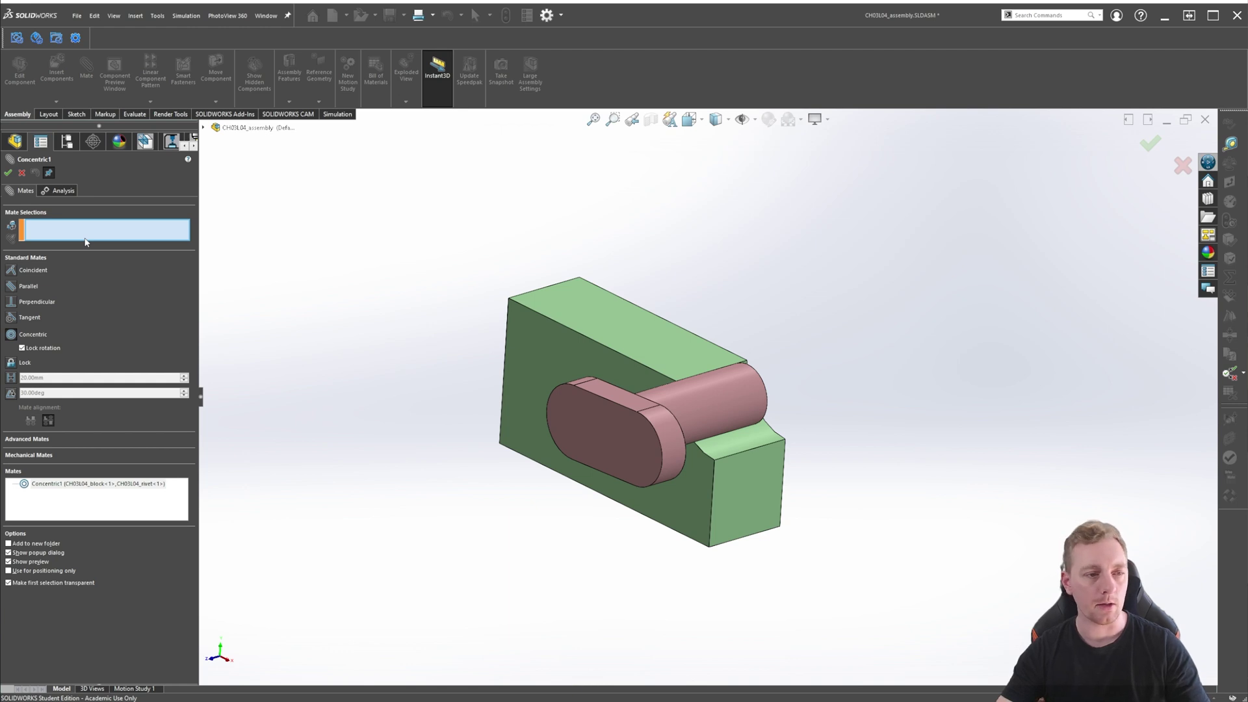
Step: Make the mate a 100 mm Distance mate between the rivet shank's end face and the block's upper face
{"action": "left_click", "coordinate": [11, 378]}
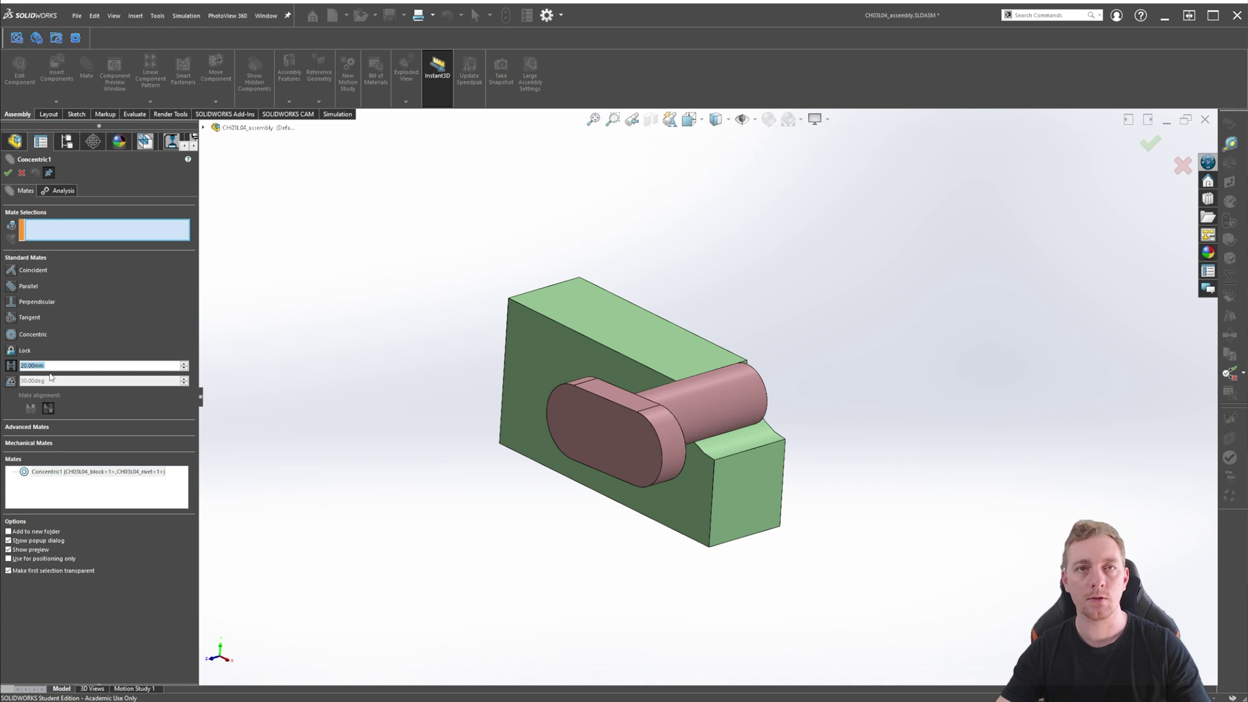
{"action": "middle_click_drag", "start_coordinate": [902, 454], "coordinate": [771, 493]}
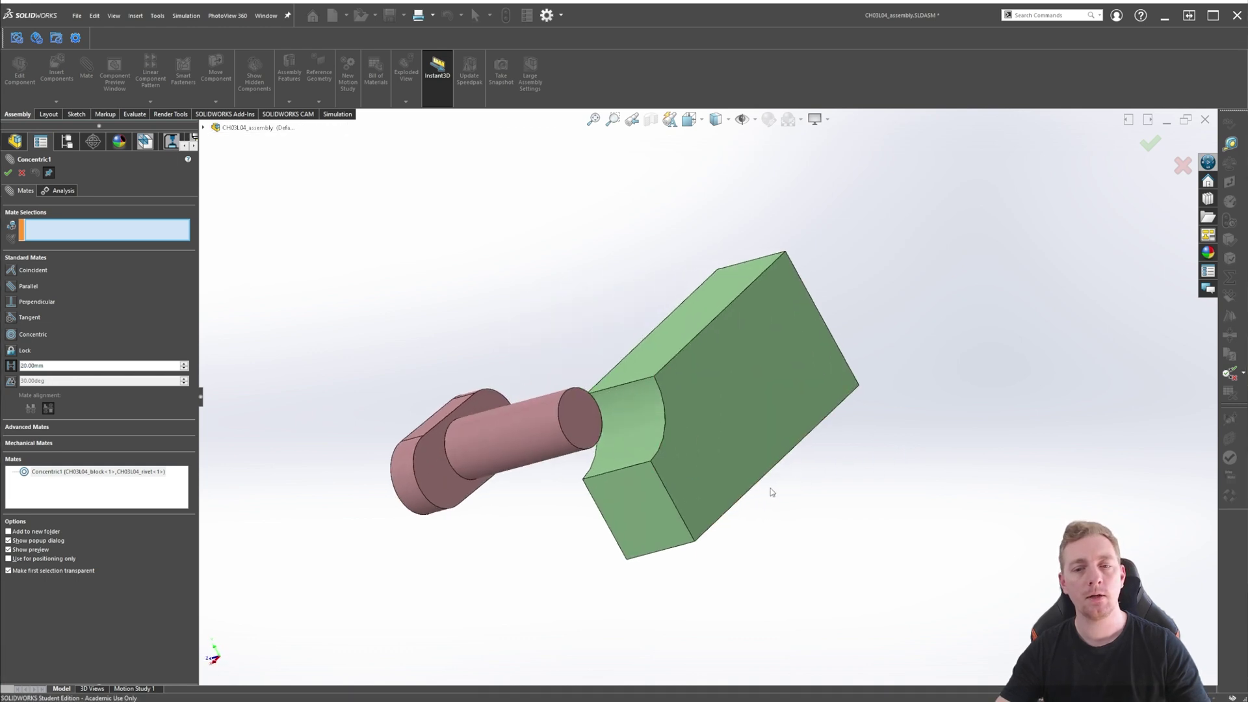
{"action": "left_click", "coordinate": [580, 415]}
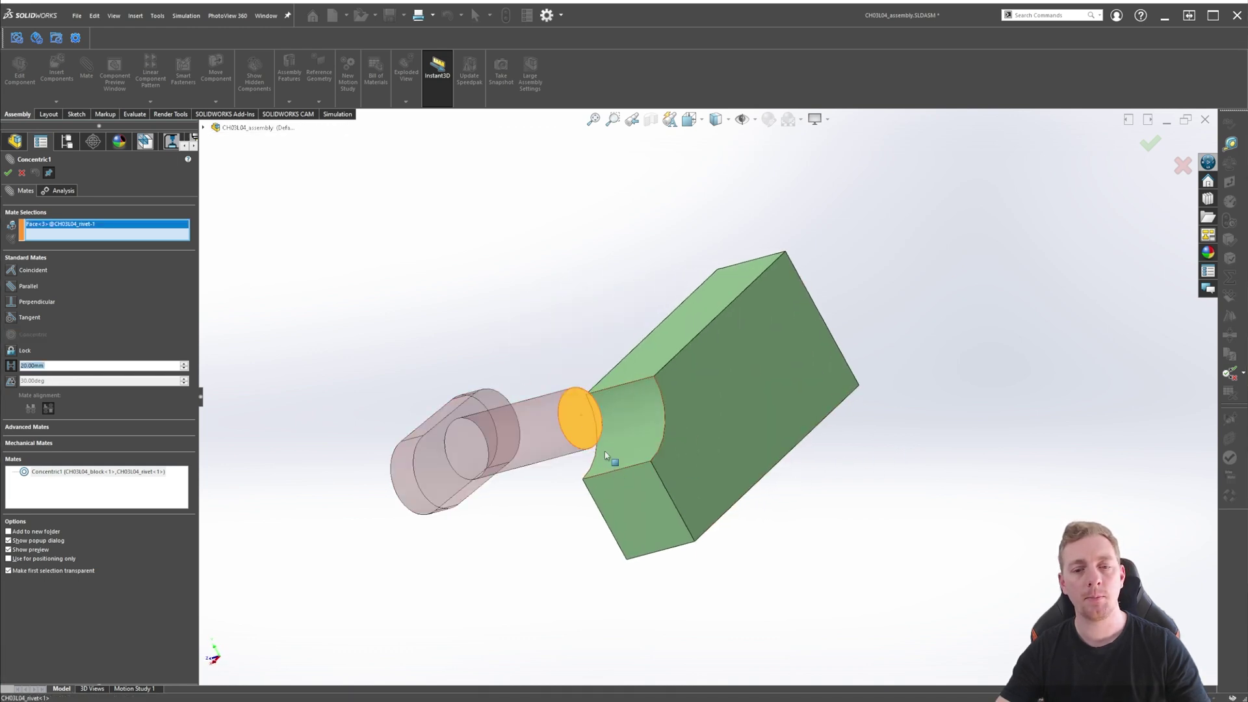
{"action": "left_click", "coordinate": [670, 345]}
{"action": "middle_click_drag", "start_coordinate": [559, 533], "coordinate": [640, 368]}
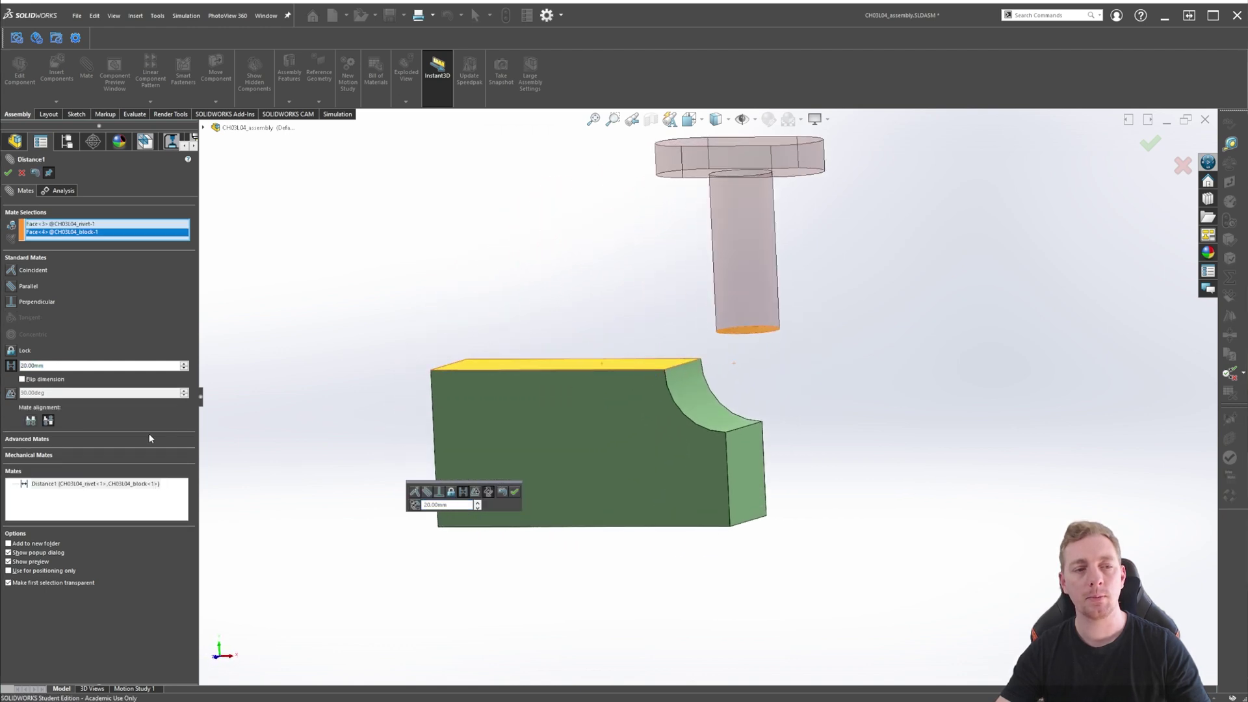
{"action": "left_click", "coordinate": [58, 368]}
{"action": "double_click", "coordinate": [58, 368]}
{"action": "type", "text": "100"}
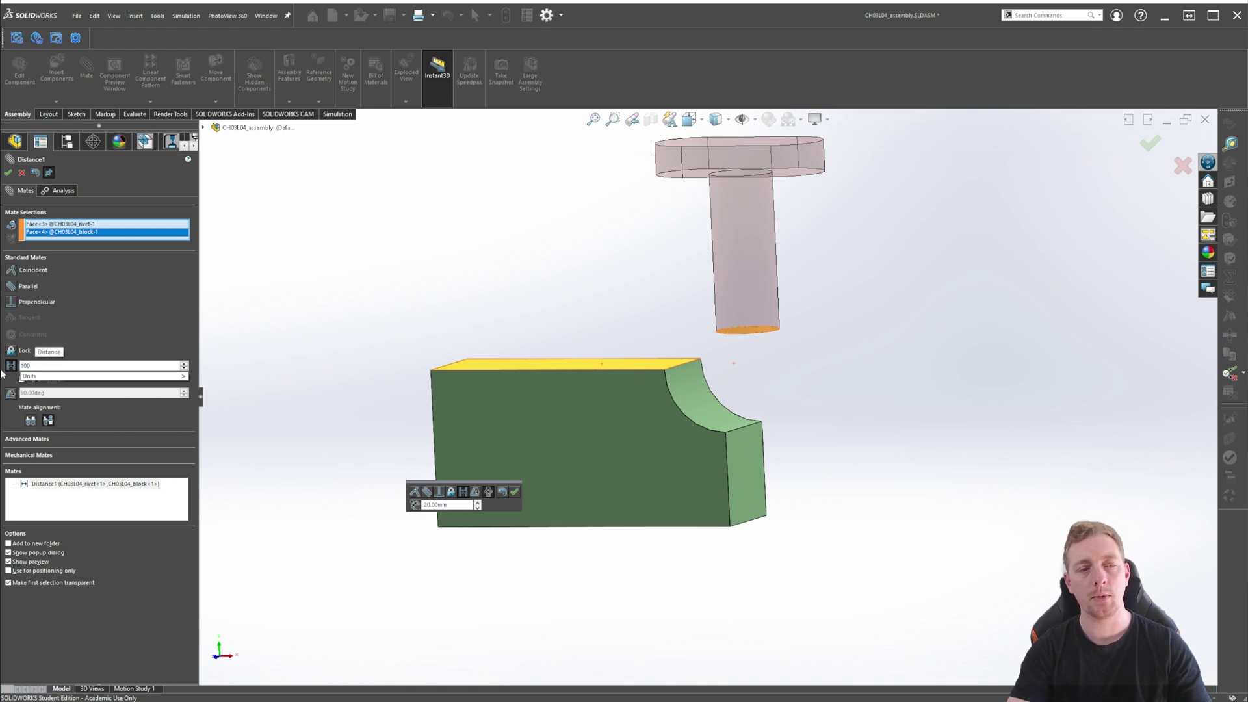
{"action": "key", "text": "Return"}
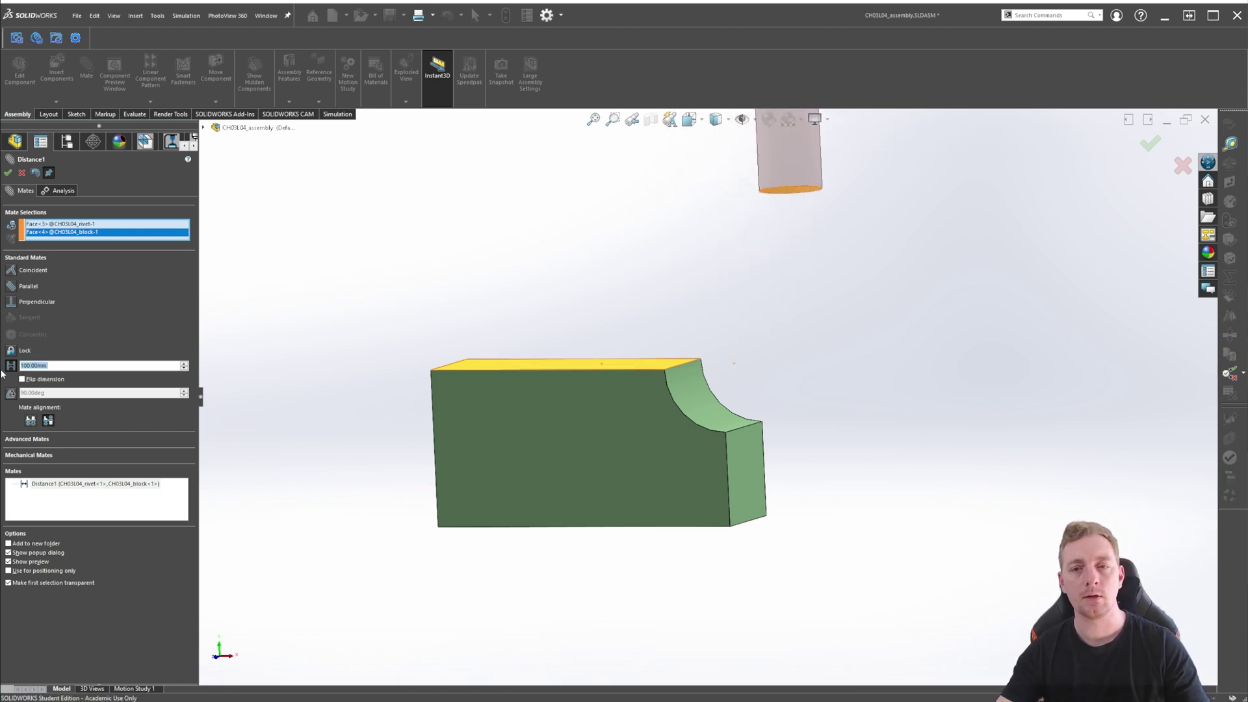
Step: Set the distance between the rivet shank's end face and the block's upper face to 50 mm
{"action": "middle_click_drag", "start_coordinate": [938, 274], "coordinate": [847, 276]}
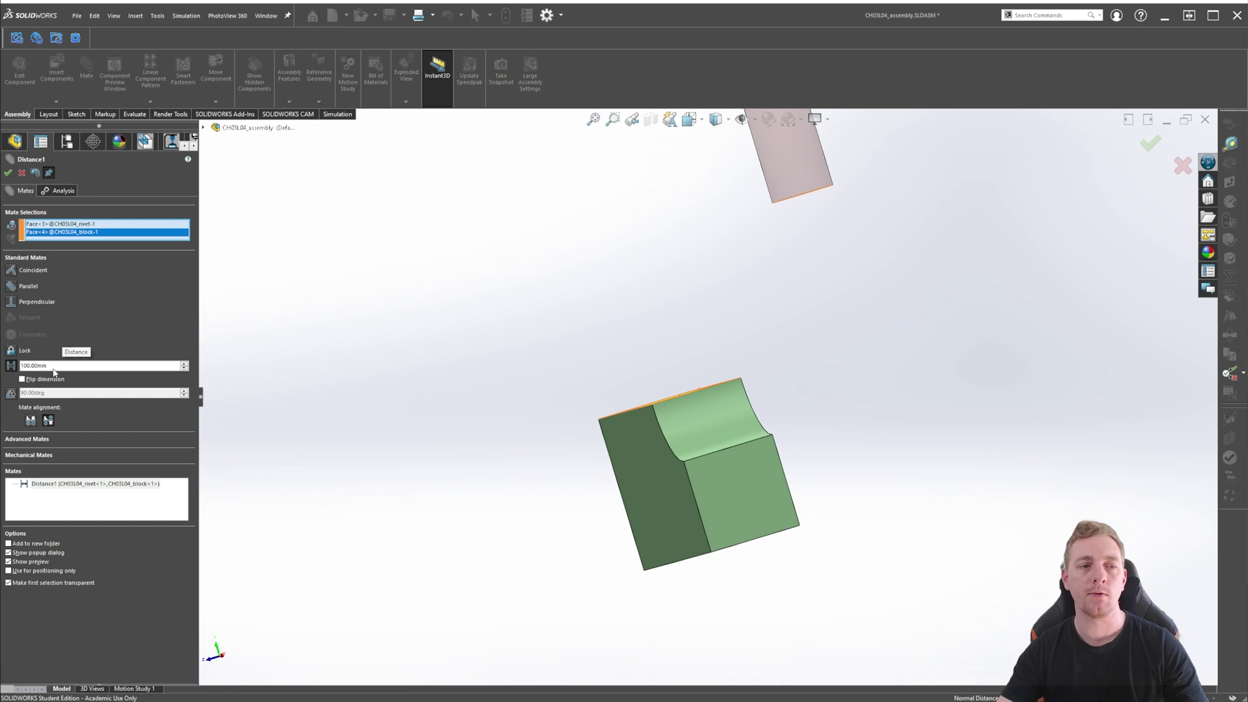
{"action": "left_click_drag", "start_coordinate": [51, 366], "coordinate": [6, 363]}
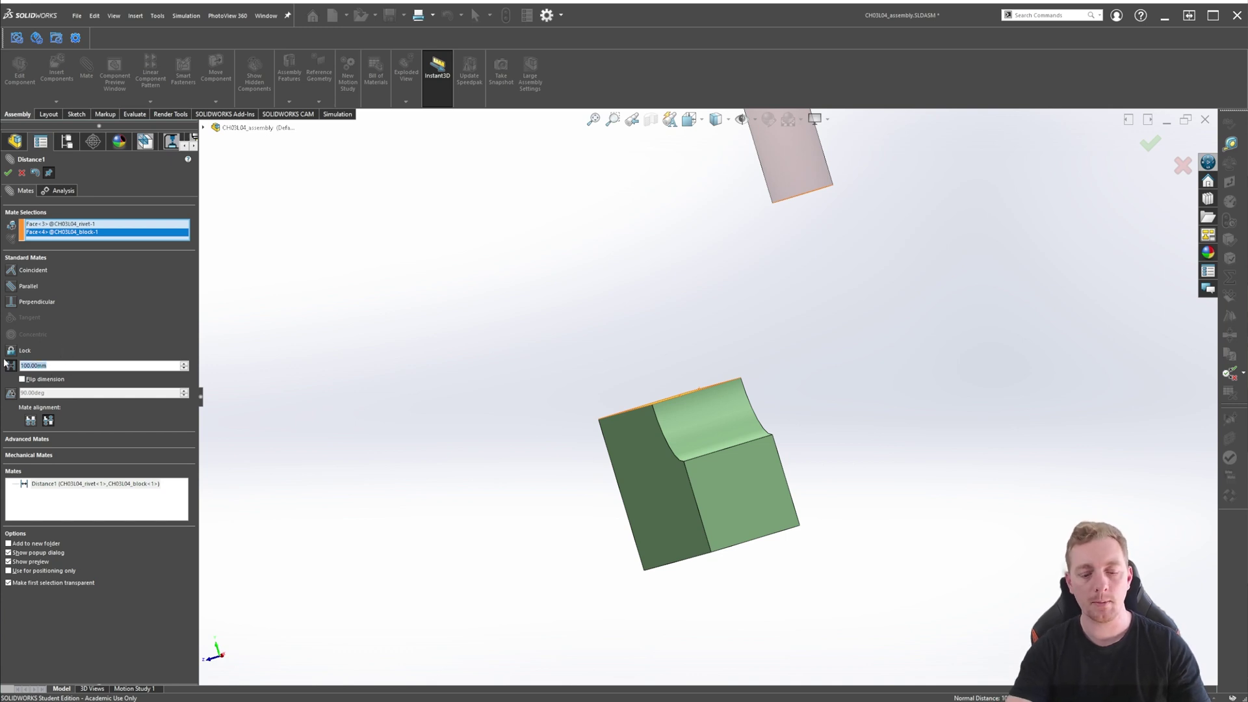
{"action": "type", "text": "50"}
{"action": "key", "text": "Return"}
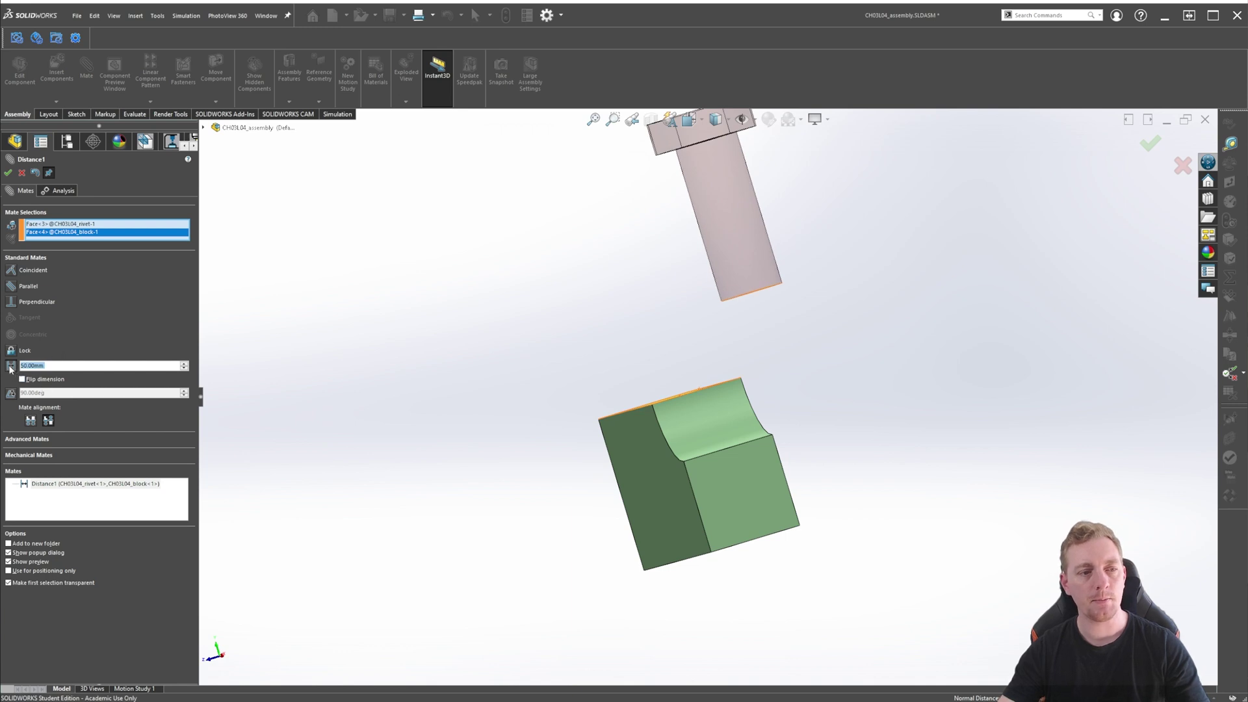
Step: Reverse the distance mate's alignment, trying Flip dimension on and off with each alignment, and accept the mate
{"action": "left_click", "coordinate": [22, 379]}
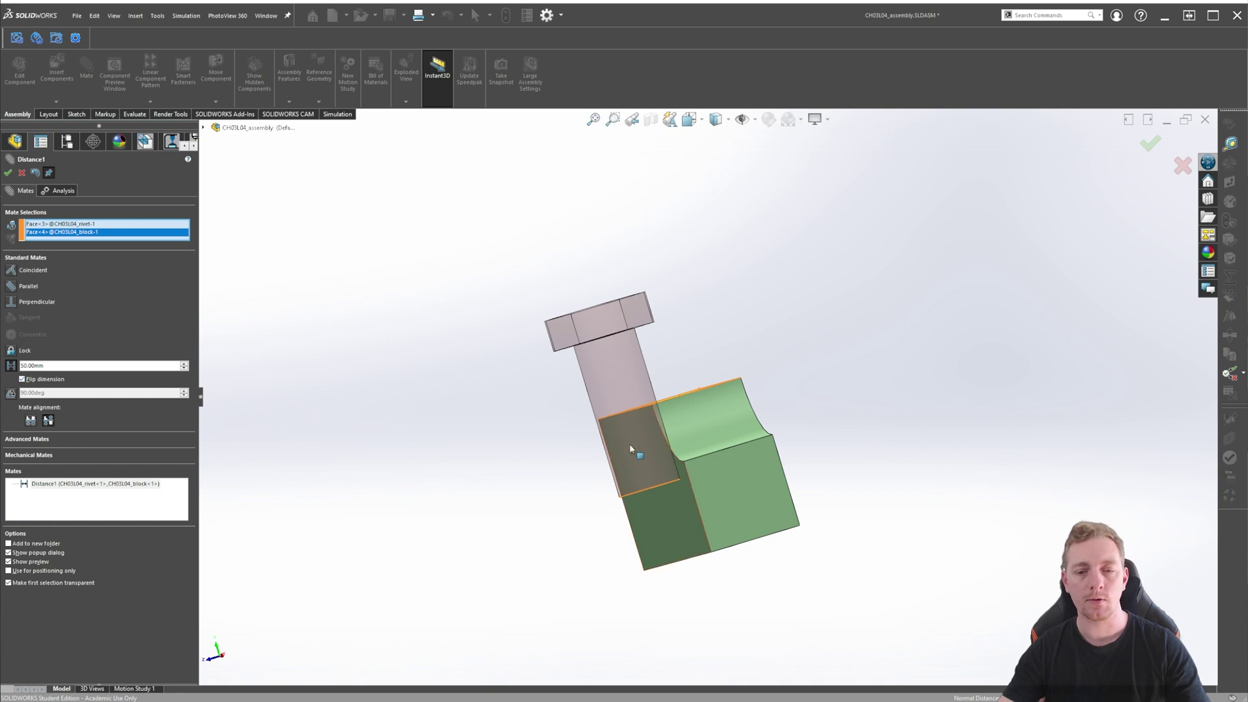
{"action": "left_click", "coordinate": [22, 379]}
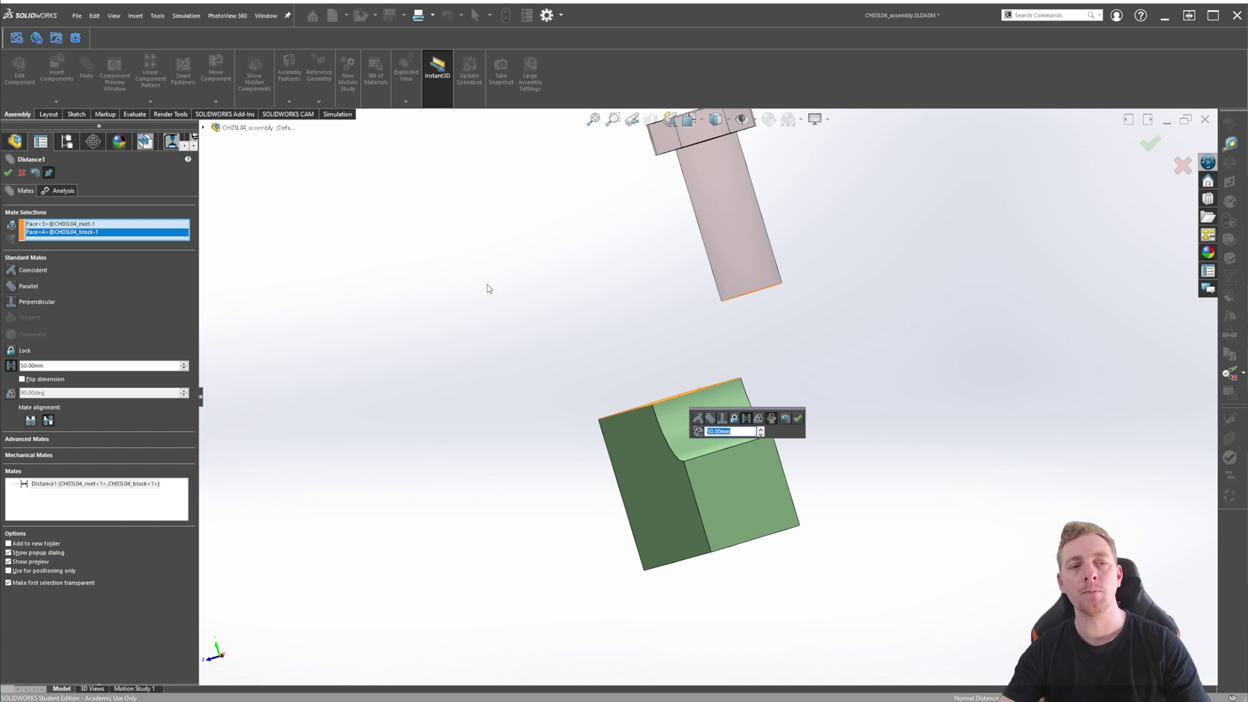
{"action": "left_click", "coordinate": [772, 418]}
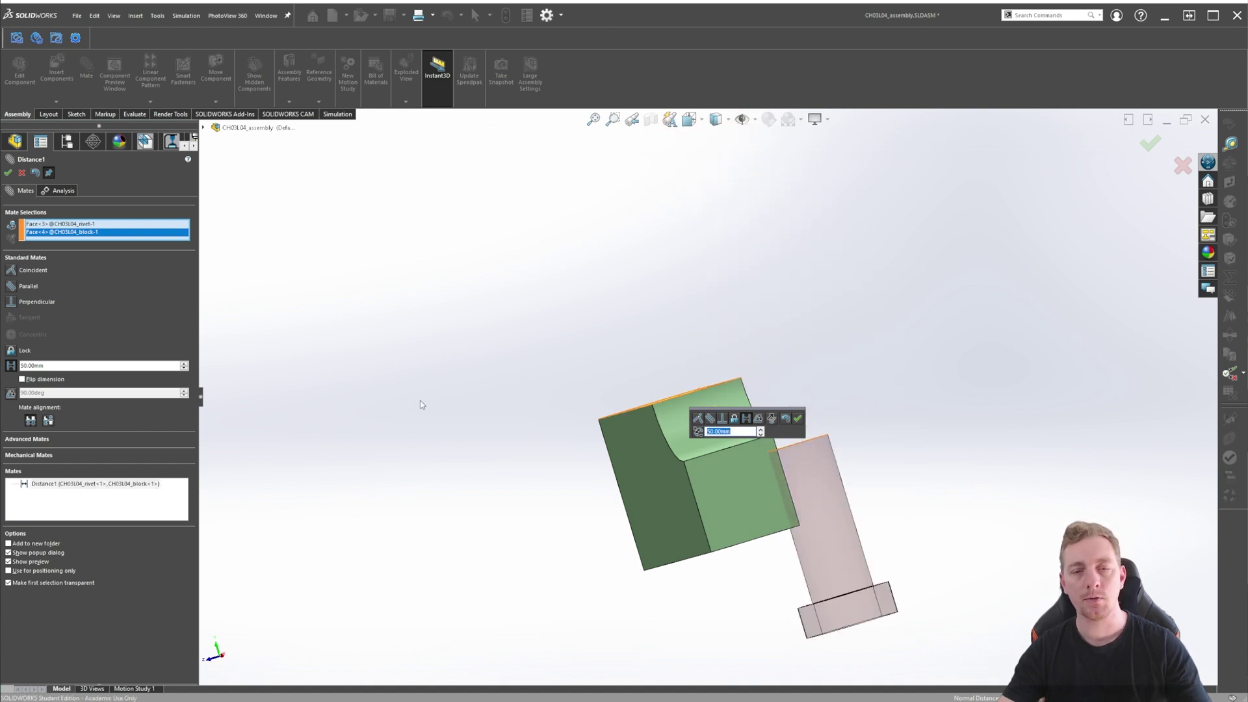
{"action": "left_click", "coordinate": [23, 380]}
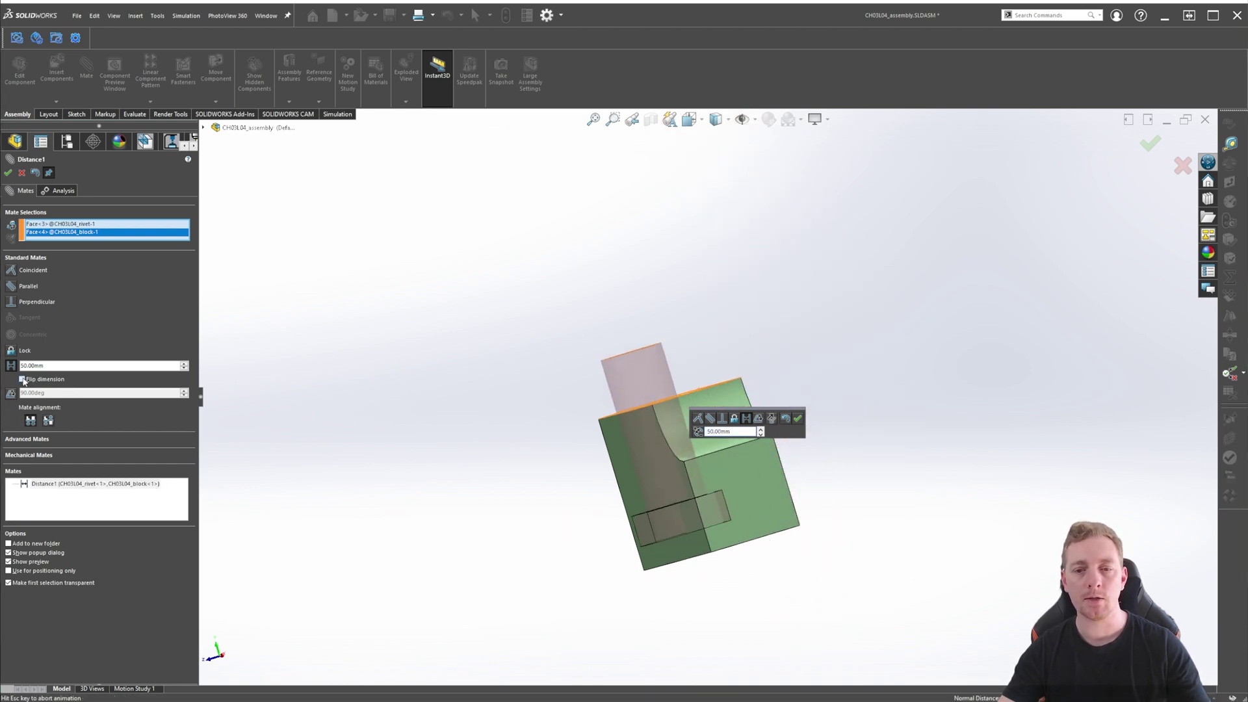
{"action": "left_click", "coordinate": [23, 380]}
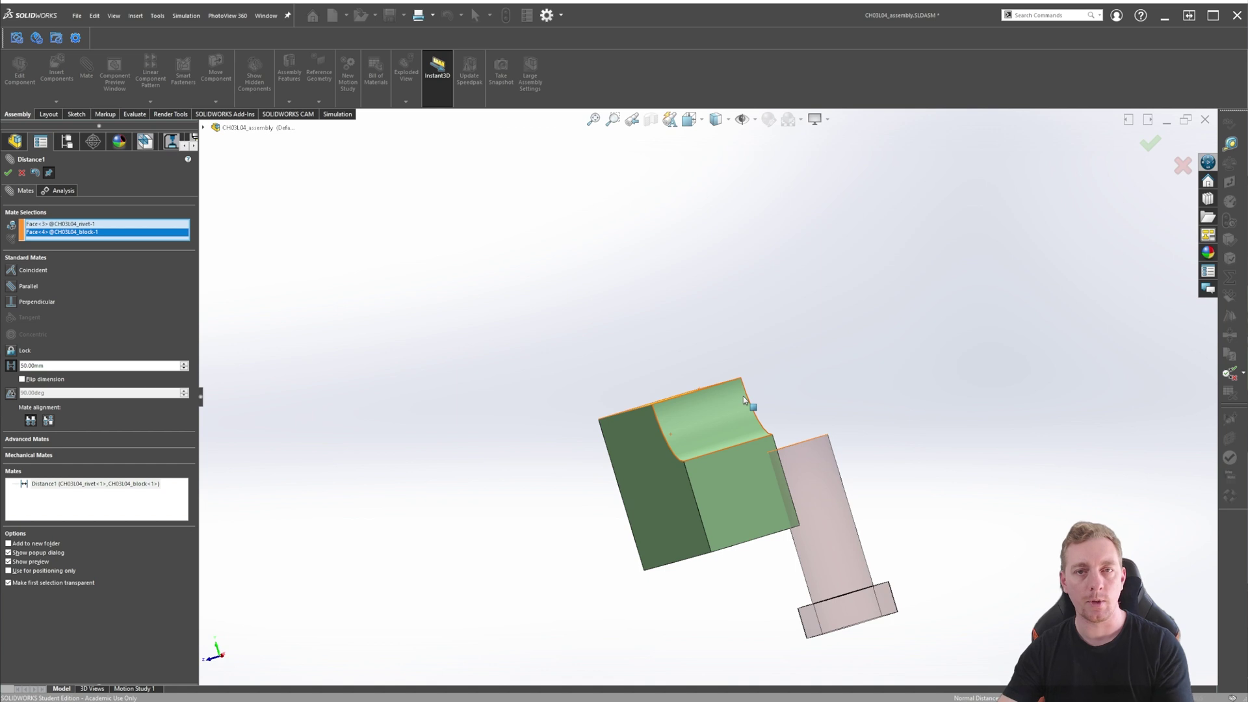
{"action": "left_click", "coordinate": [8, 173]}
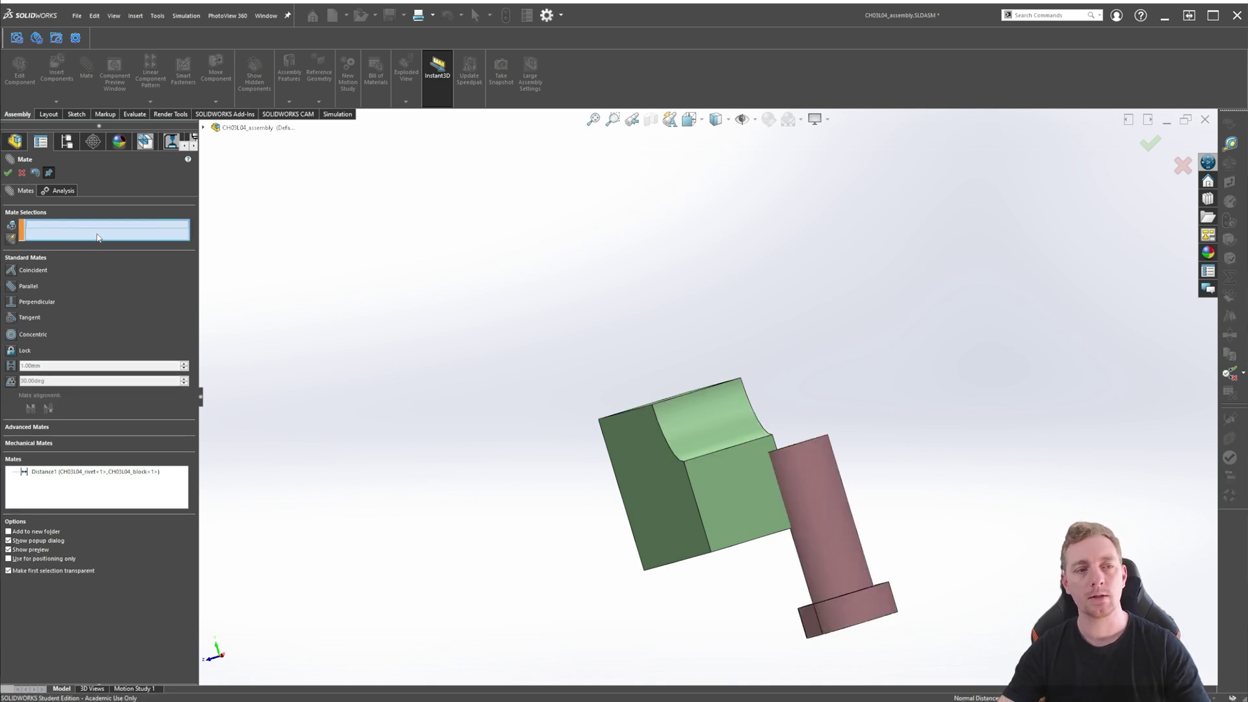
{"action": "left_click", "coordinate": [7, 173]}
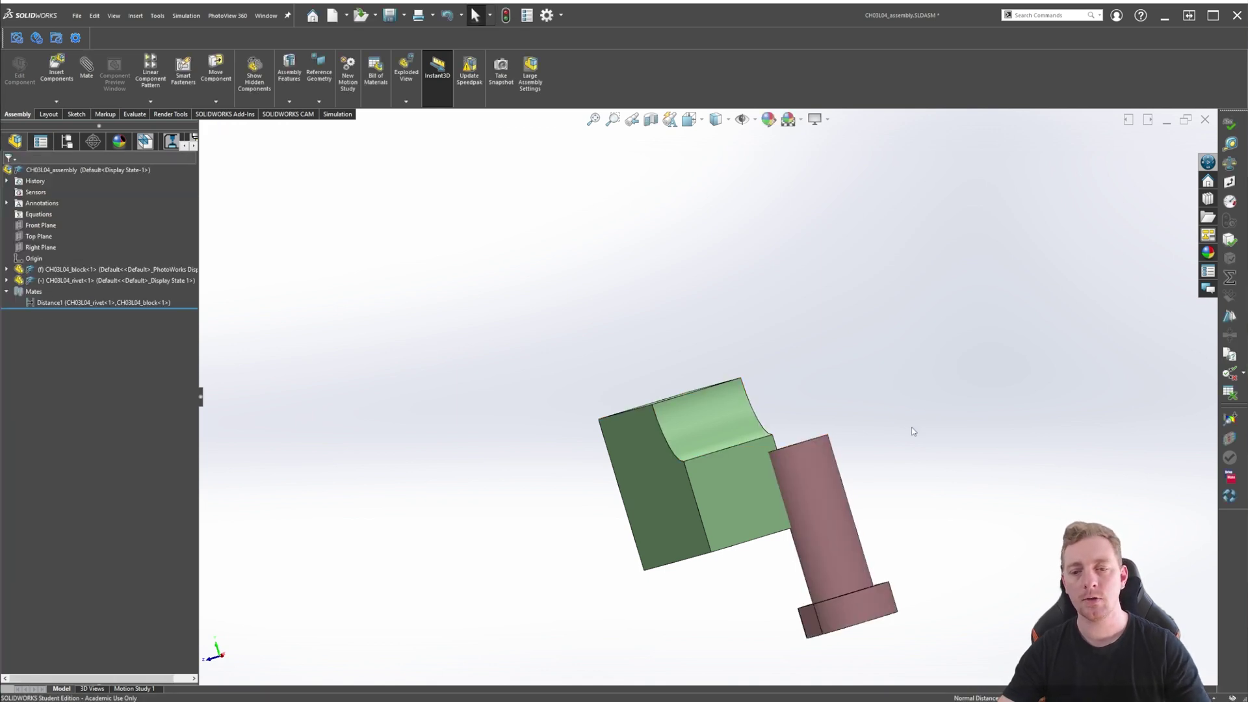
Step: Test the distance mate by moving the rivet away from the block and back beside it, viewing square to the block's end face
{"action": "middle_click_drag", "start_coordinate": [911, 432], "coordinate": [1010, 358]}
{"action": "left_click_drag", "start_coordinate": [885, 568], "coordinate": [666, 585]}
{"action": "middle_click_drag", "start_coordinate": [1103, 512], "coordinate": [997, 548]}
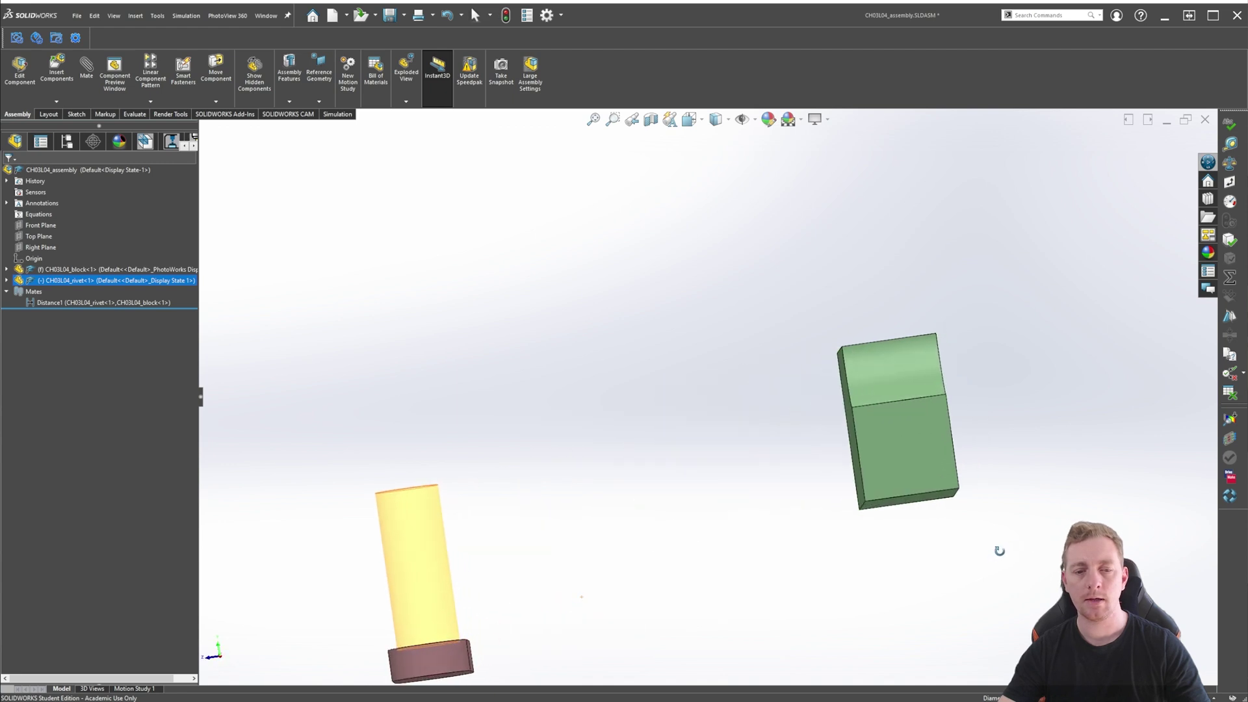
{"action": "left_click", "coordinate": [918, 448]}
{"action": "left_click", "coordinate": [995, 421]}
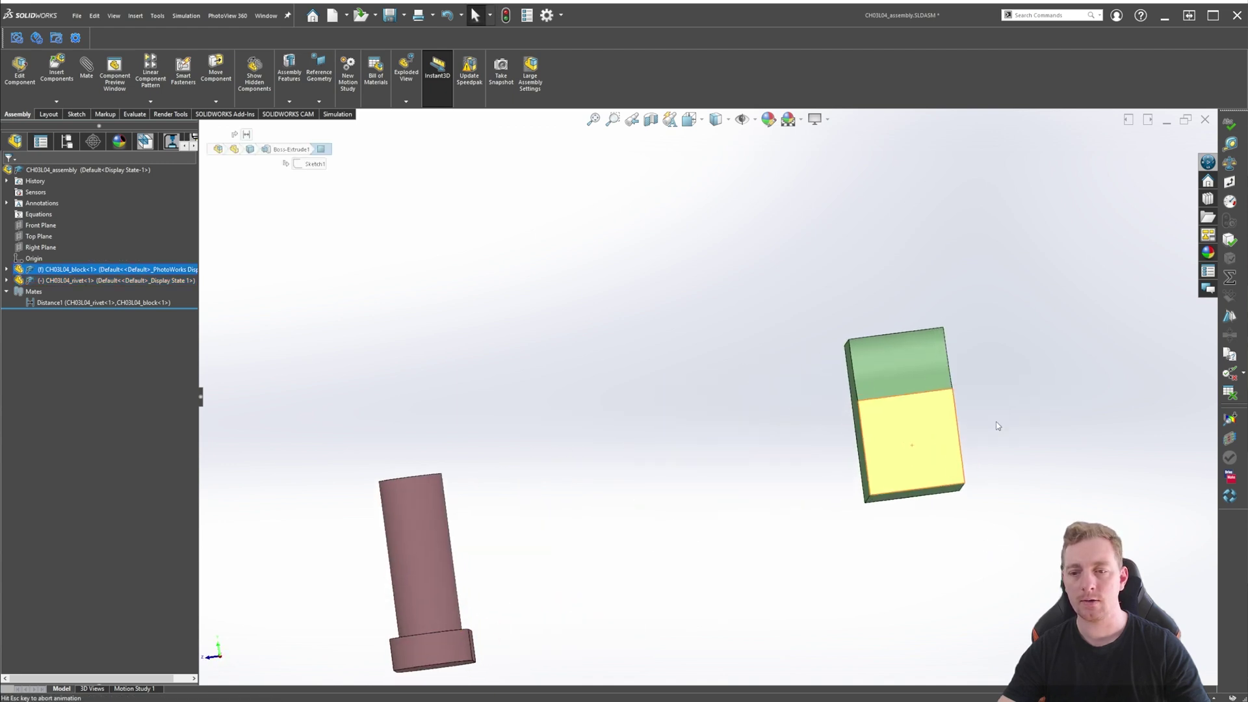
{"action": "left_click_drag", "start_coordinate": [459, 384], "coordinate": [909, 398]}
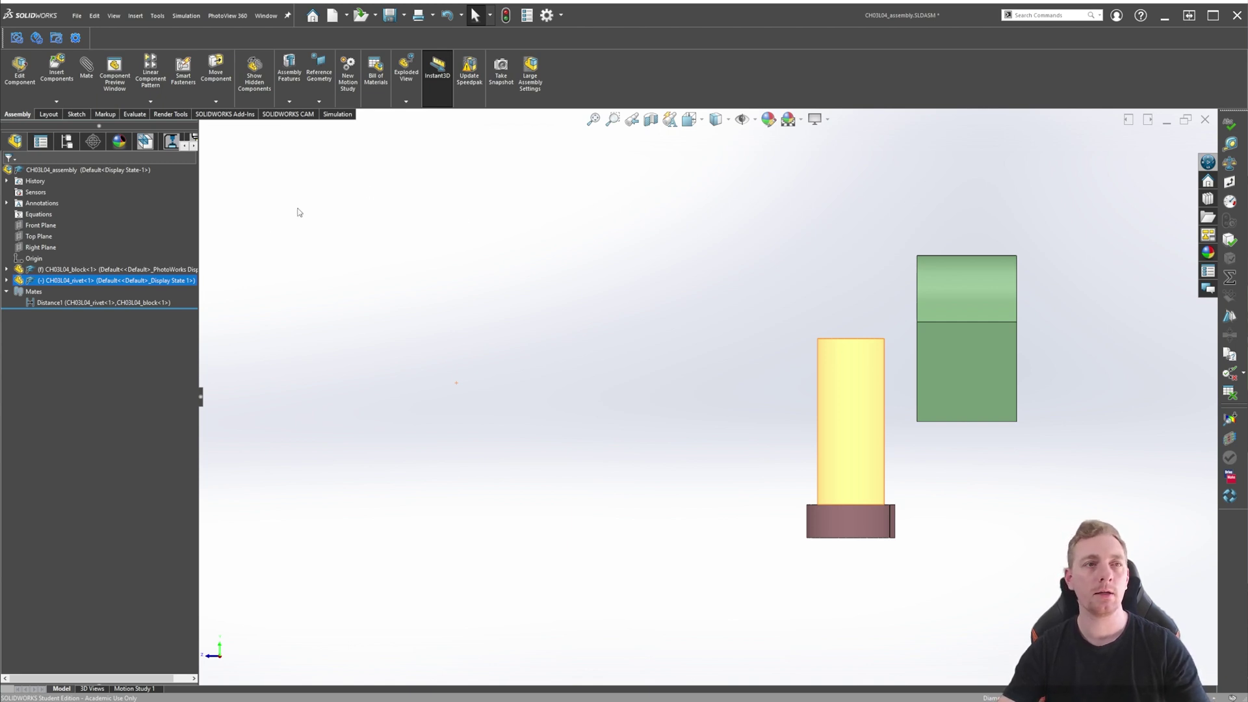
Step: Suppress the distance mate and move the rivet farther away from the block
{"action": "left_click", "coordinate": [40, 303]}
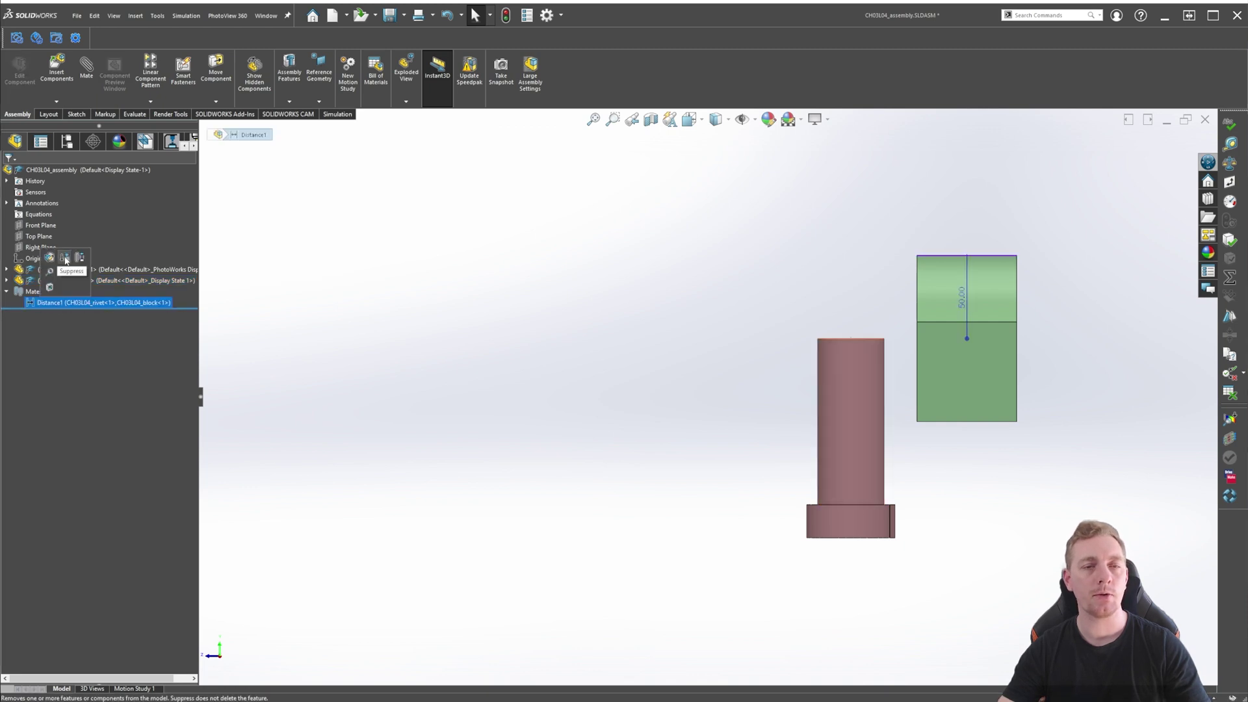
{"action": "left_click", "coordinate": [66, 259]}
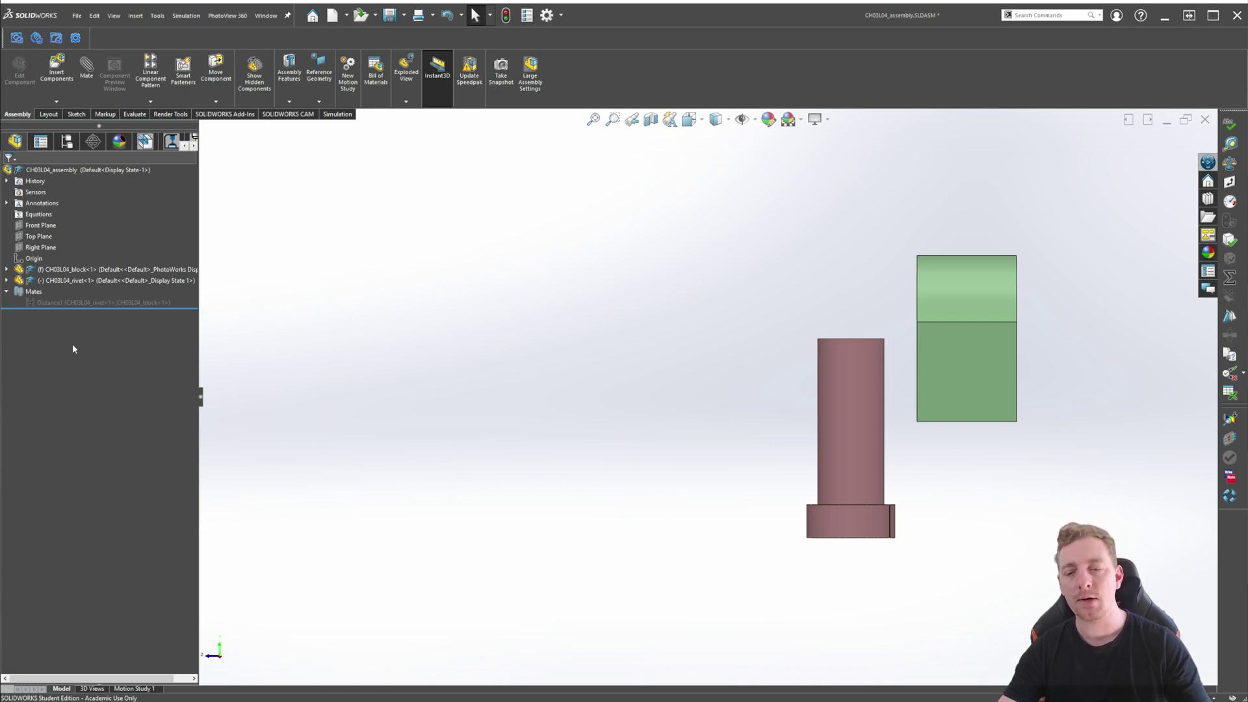
{"action": "left_click_drag", "start_coordinate": [860, 433], "coordinate": [676, 398]}
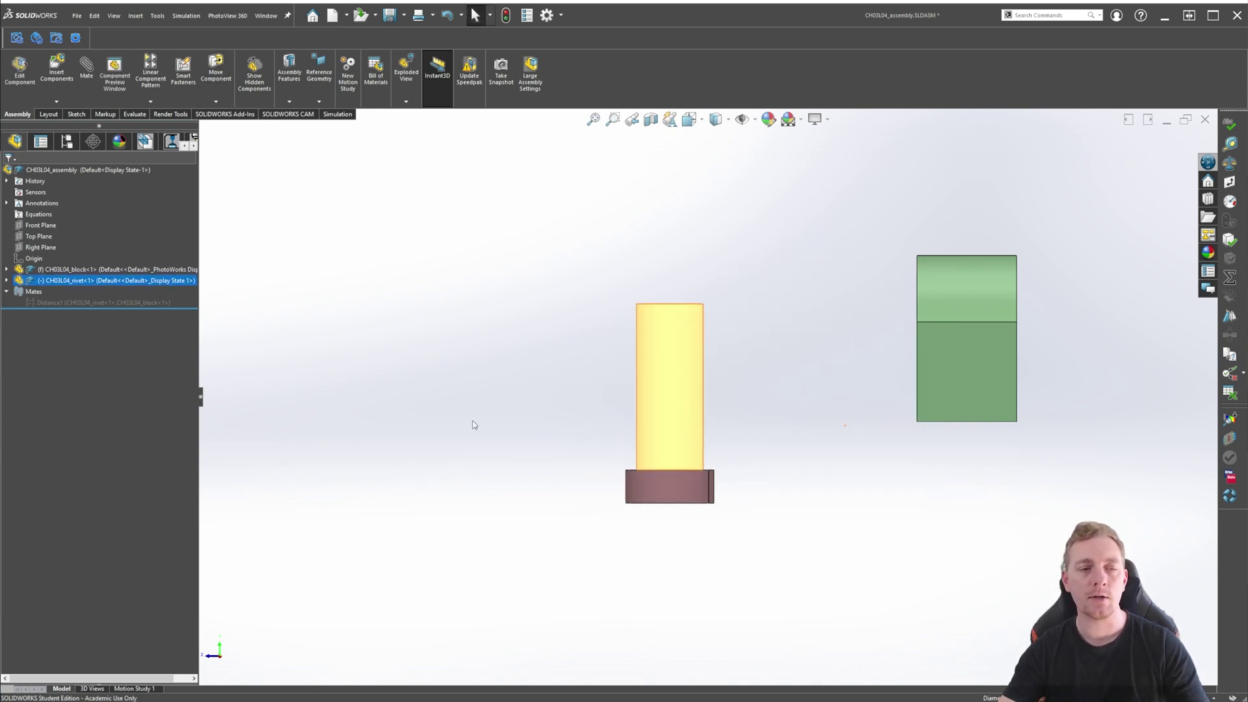
Step: Apply an angle mate of 60 degrees between the block's upper face and the end face of the rivet's shank
{"action": "left_click", "coordinate": [325, 409]}
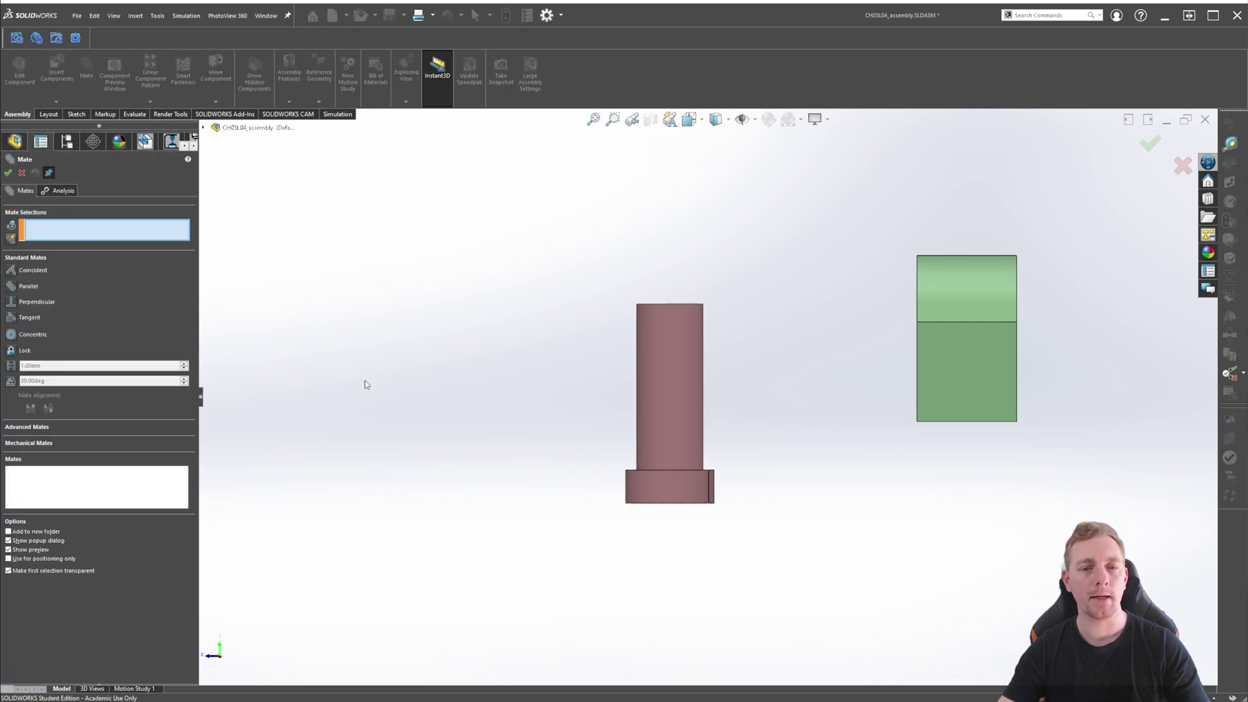
{"action": "key", "text": "ctrl+7"}
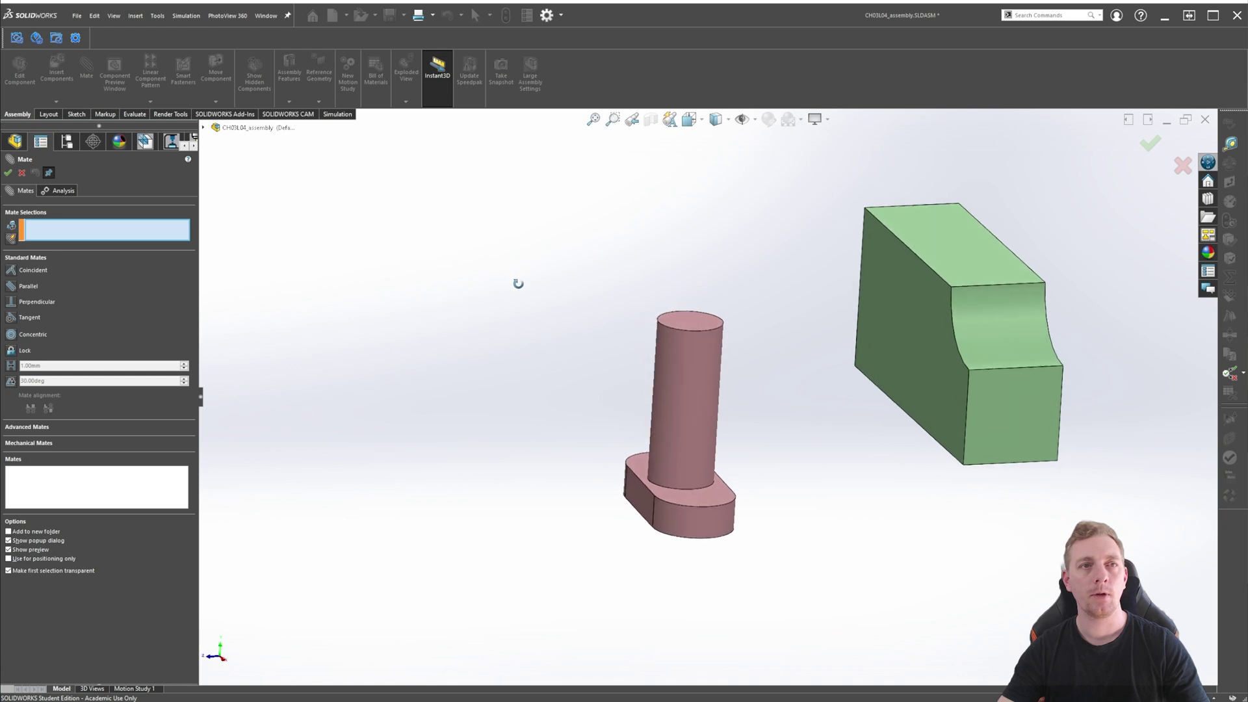
{"action": "left_click", "coordinate": [951, 251]}
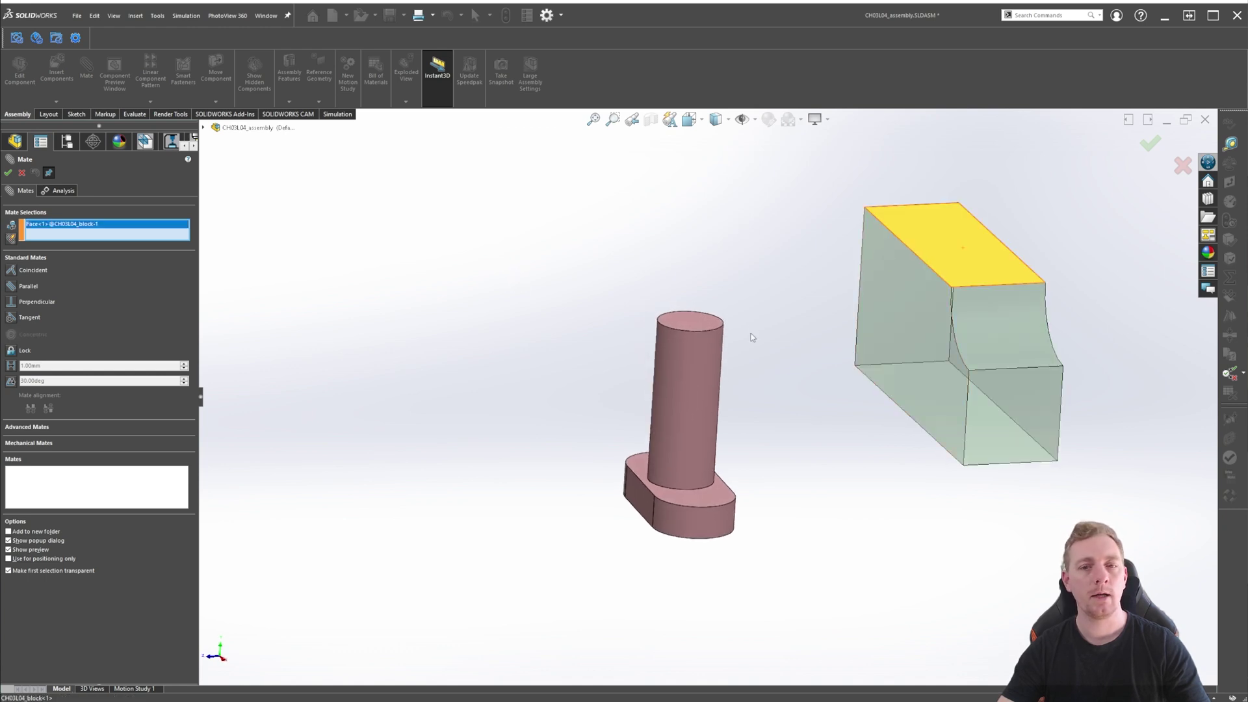
{"action": "left_click", "coordinate": [693, 323]}
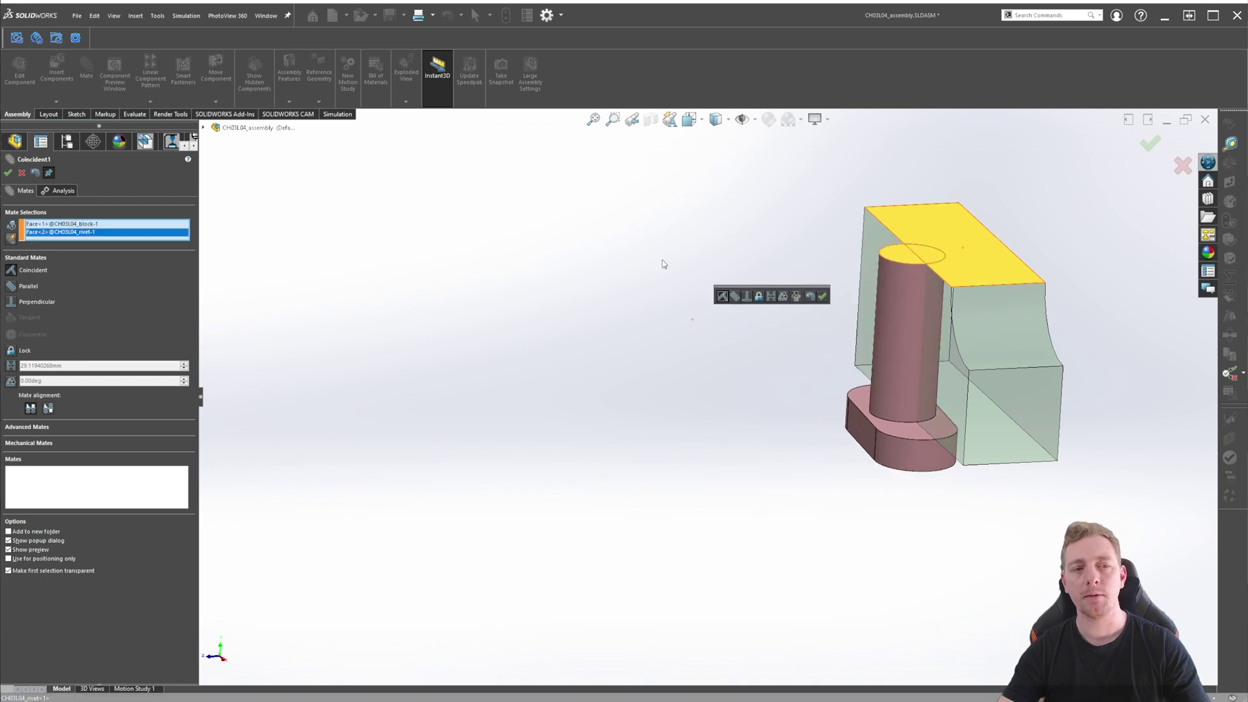
{"action": "left_click", "coordinate": [11, 381]}
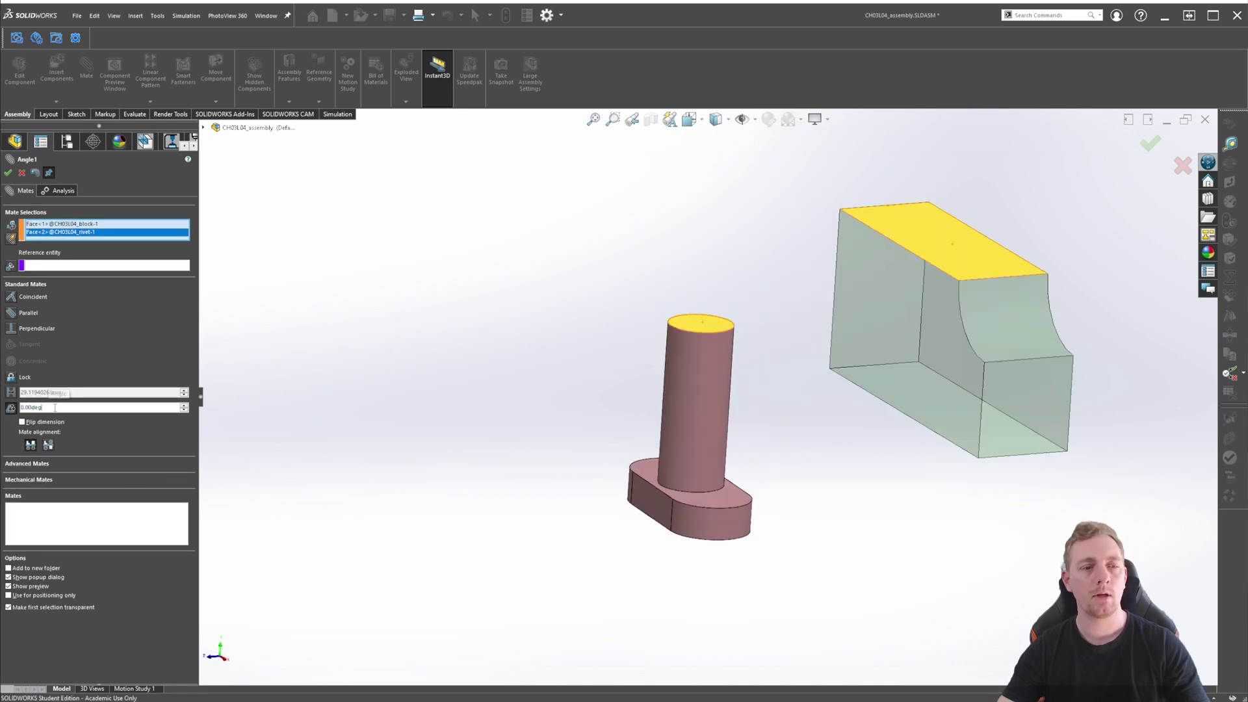
{"action": "type", "text": "60"}
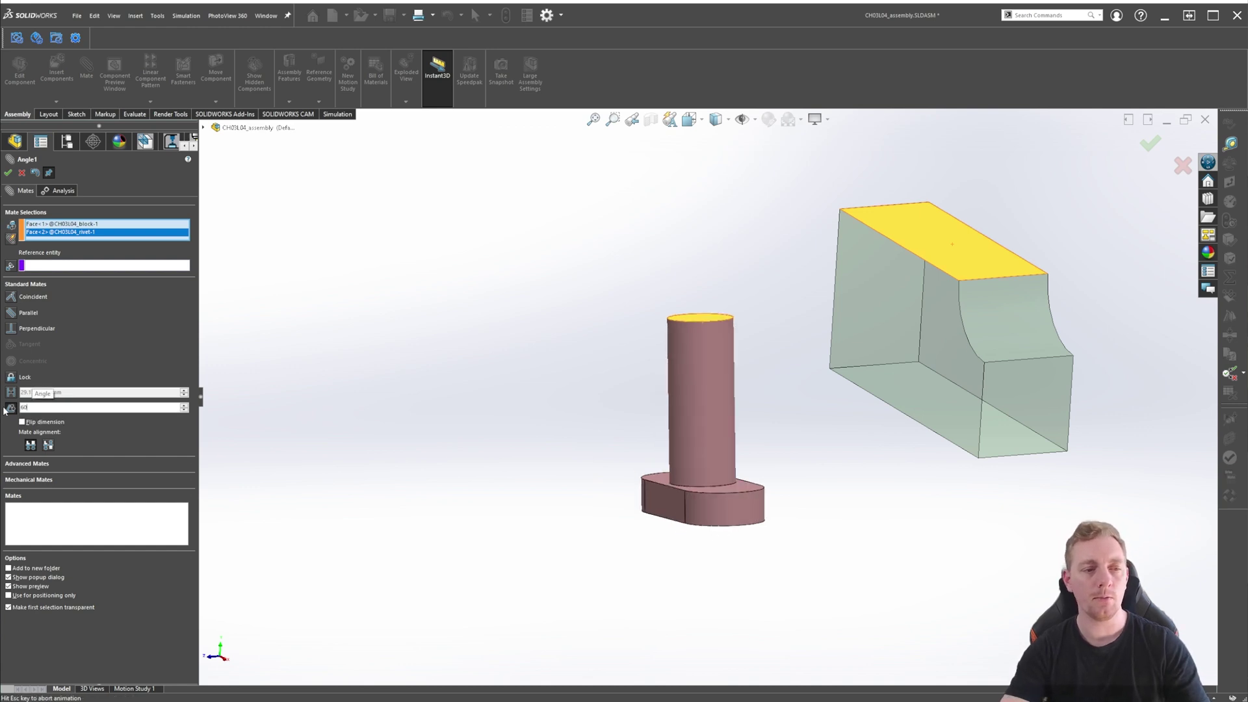
{"action": "key", "text": "Return"}
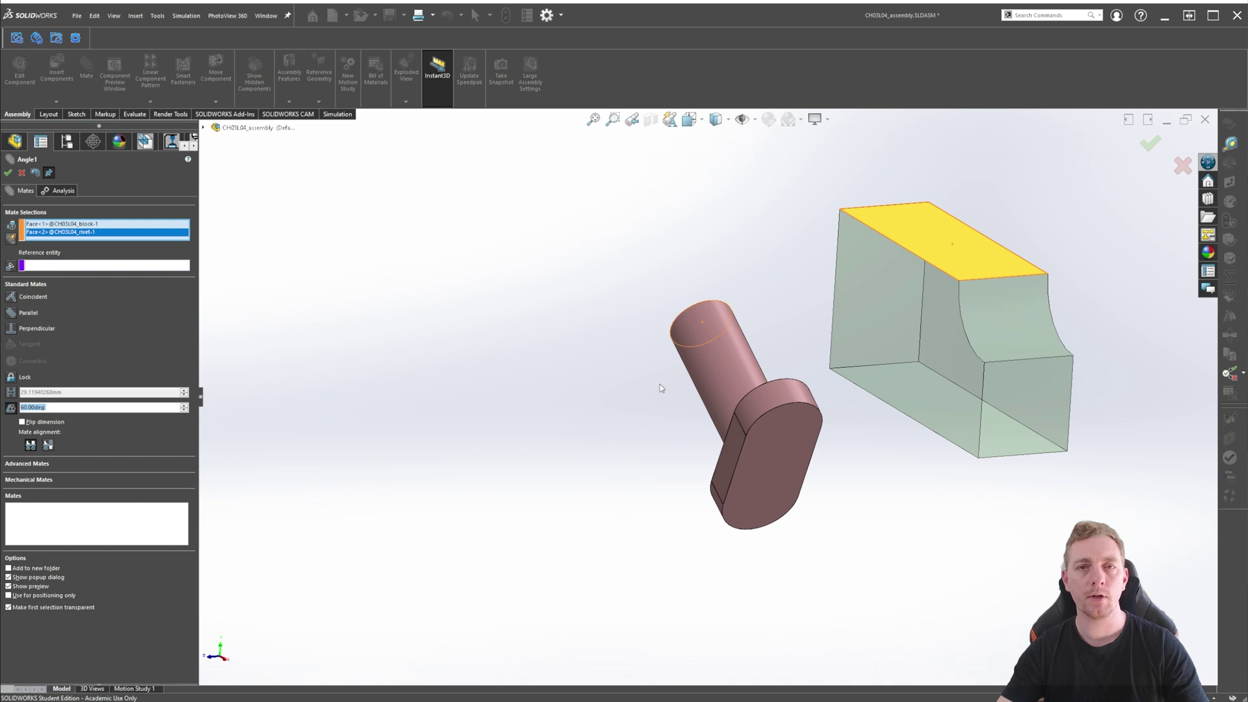
Step: Try Flip dimension, the opposite alignment and automatic reference entity detection on the angle mate, and accept the mate at its original orientation
{"action": "middle_click_drag", "start_coordinate": [571, 390], "coordinate": [662, 372]}
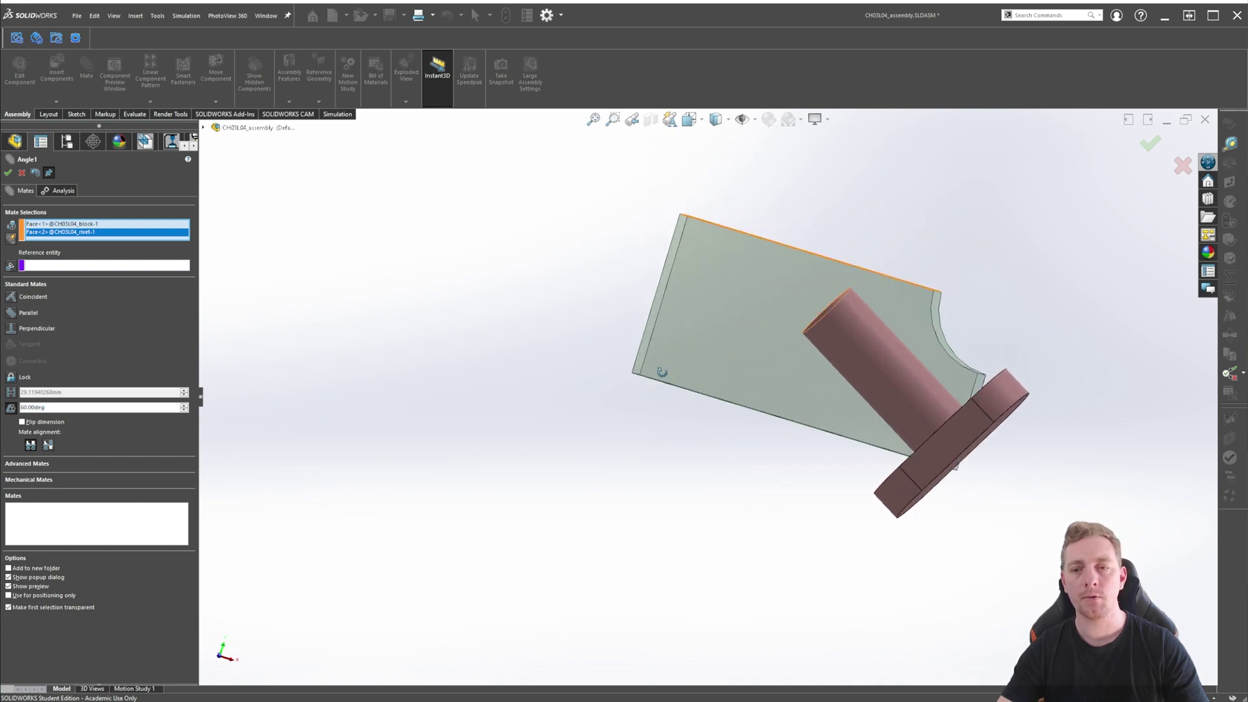
{"action": "middle_click_drag", "start_coordinate": [711, 267], "coordinate": [674, 312]}
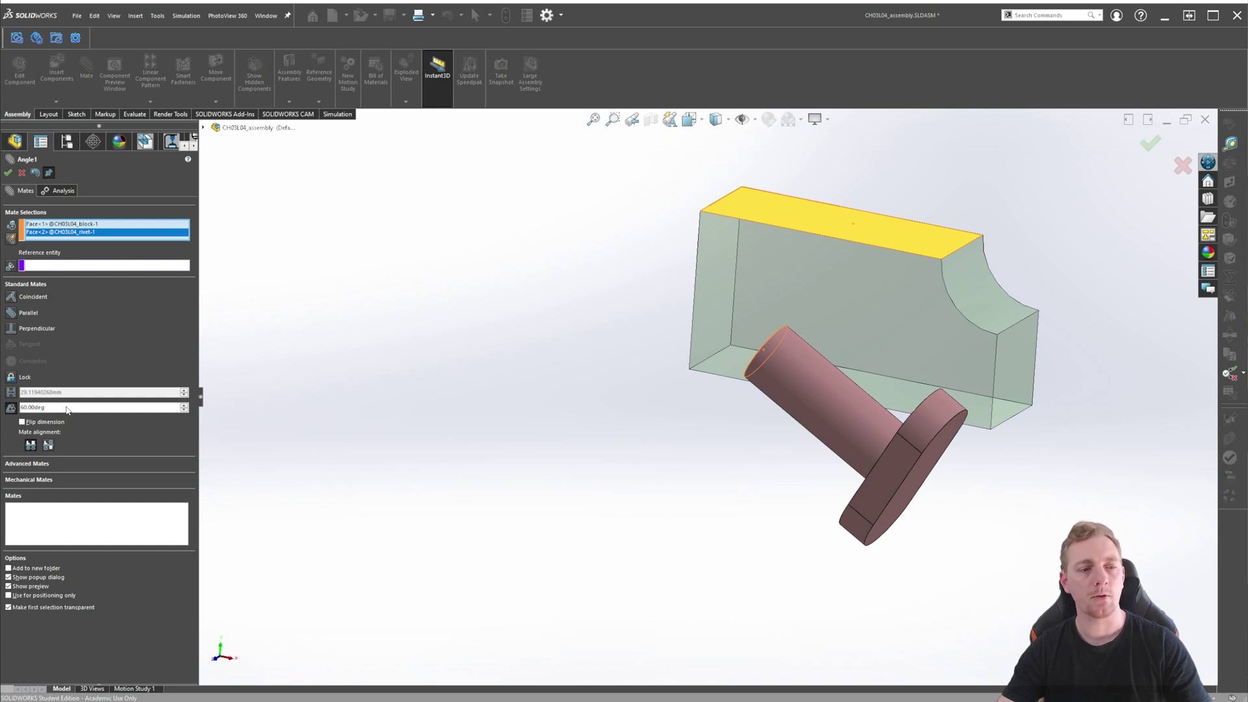
{"action": "left_click", "coordinate": [22, 422]}
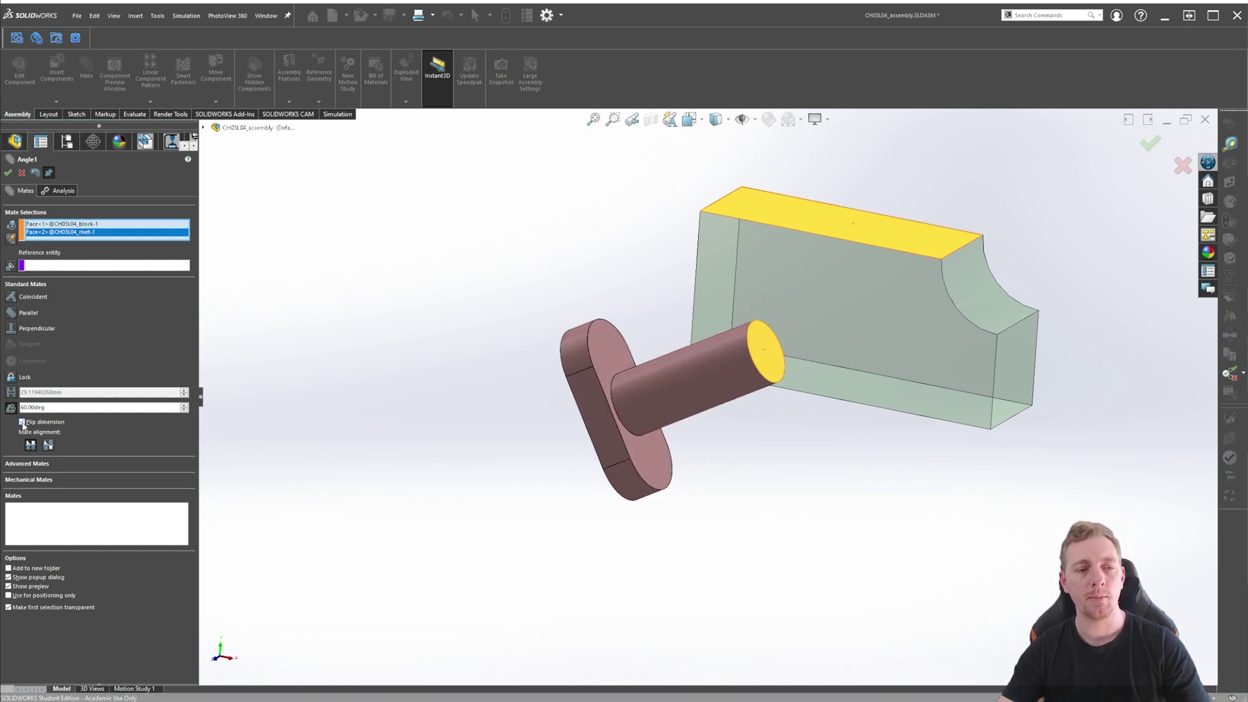
{"action": "left_click", "coordinate": [48, 446]}
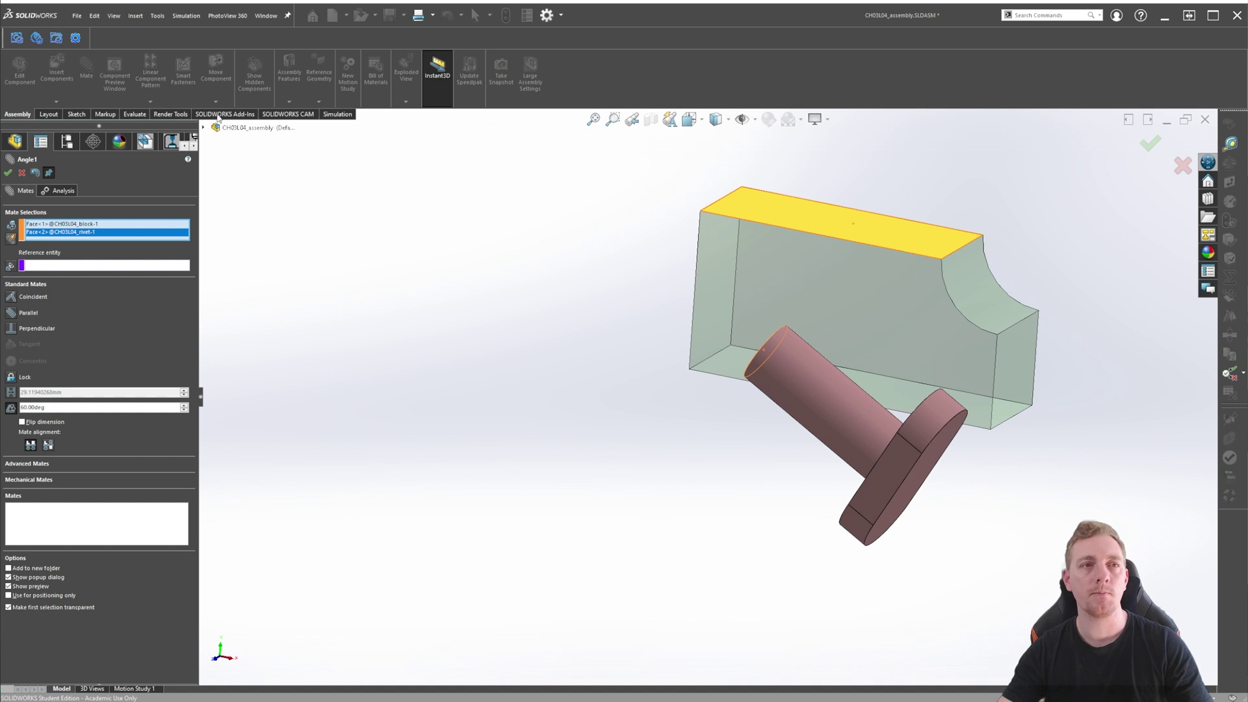
{"action": "left_click", "coordinate": [10, 268]}
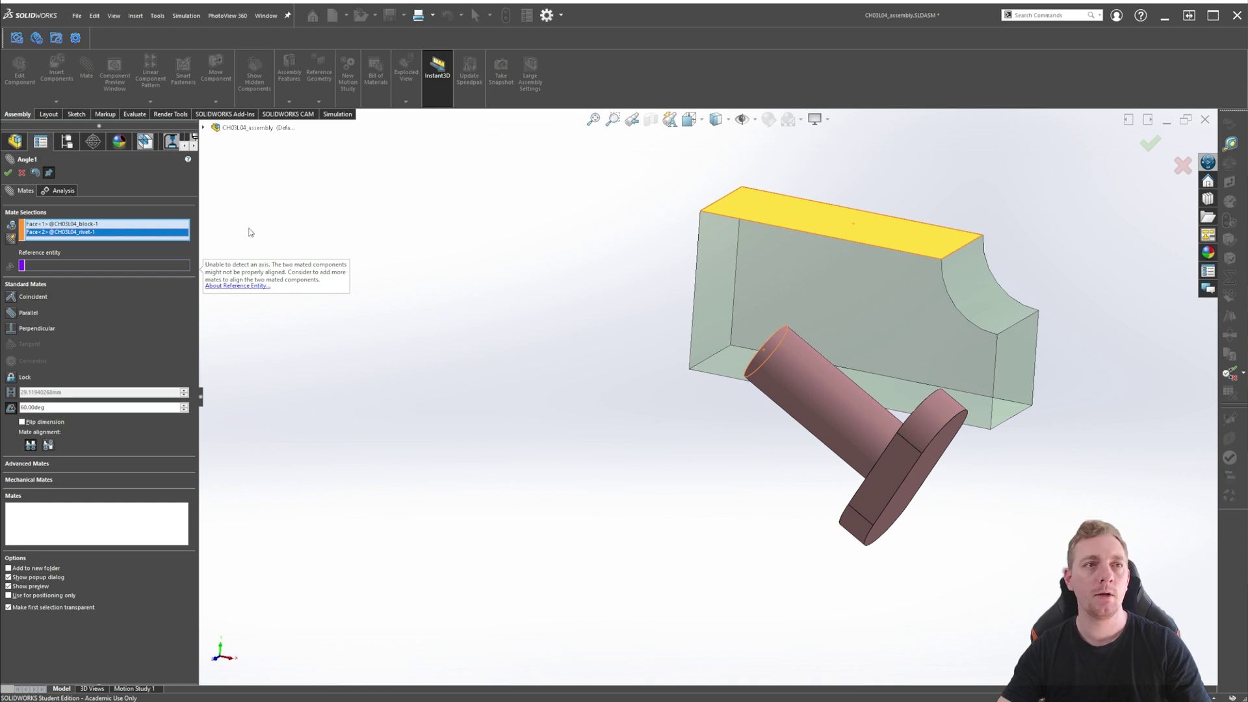
{"action": "left_click", "coordinate": [7, 172]}
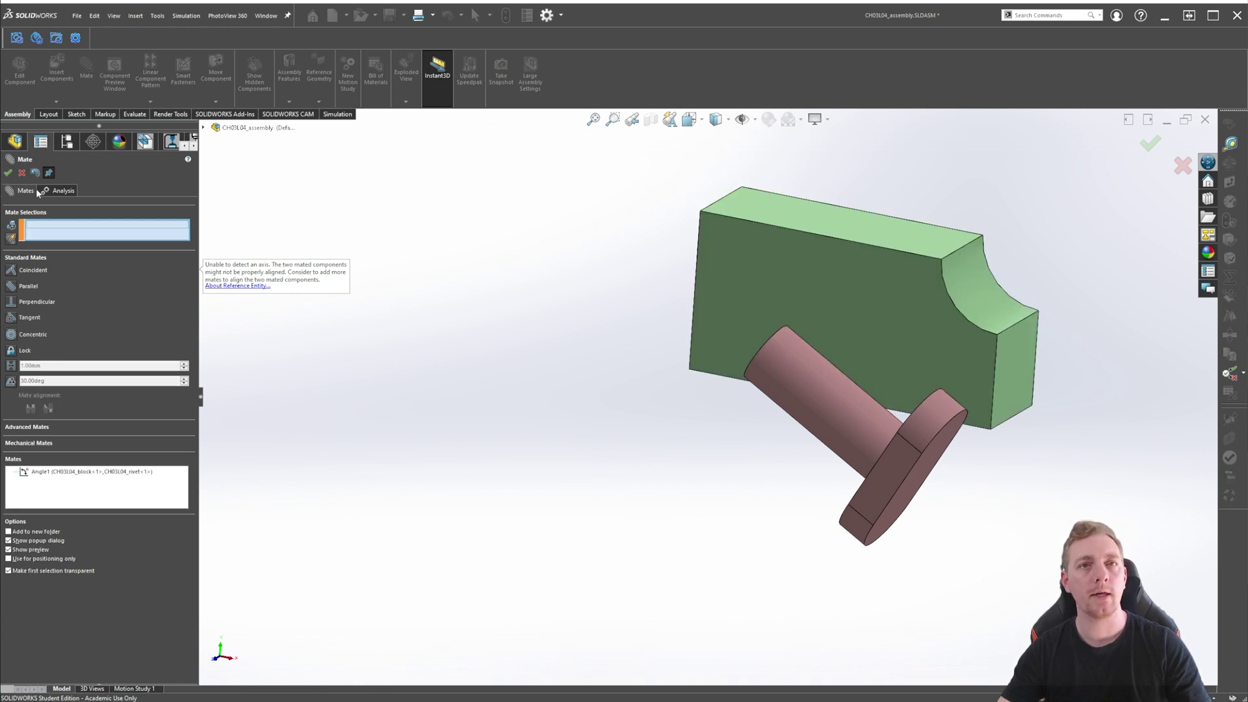
Step: Add a parallel mate between the block's large side face and the flat side face of the rivet's head
{"action": "left_click", "coordinate": [13, 288]}
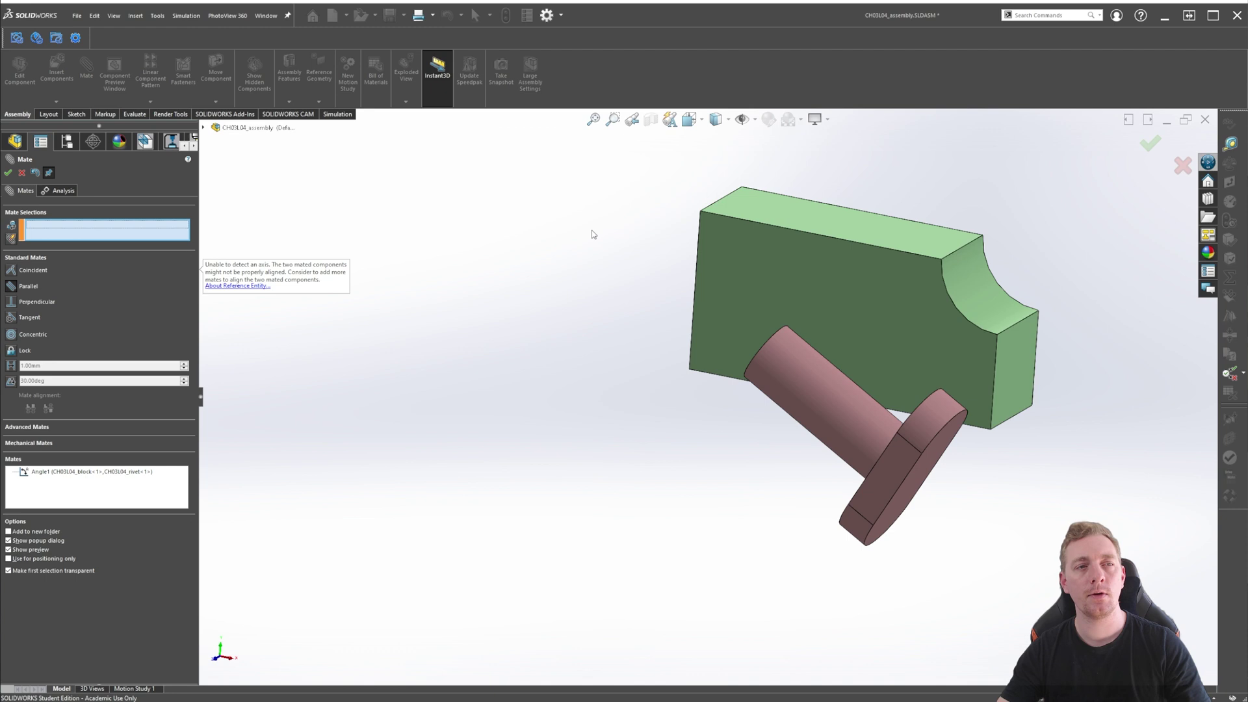
{"action": "left_click", "coordinate": [884, 308]}
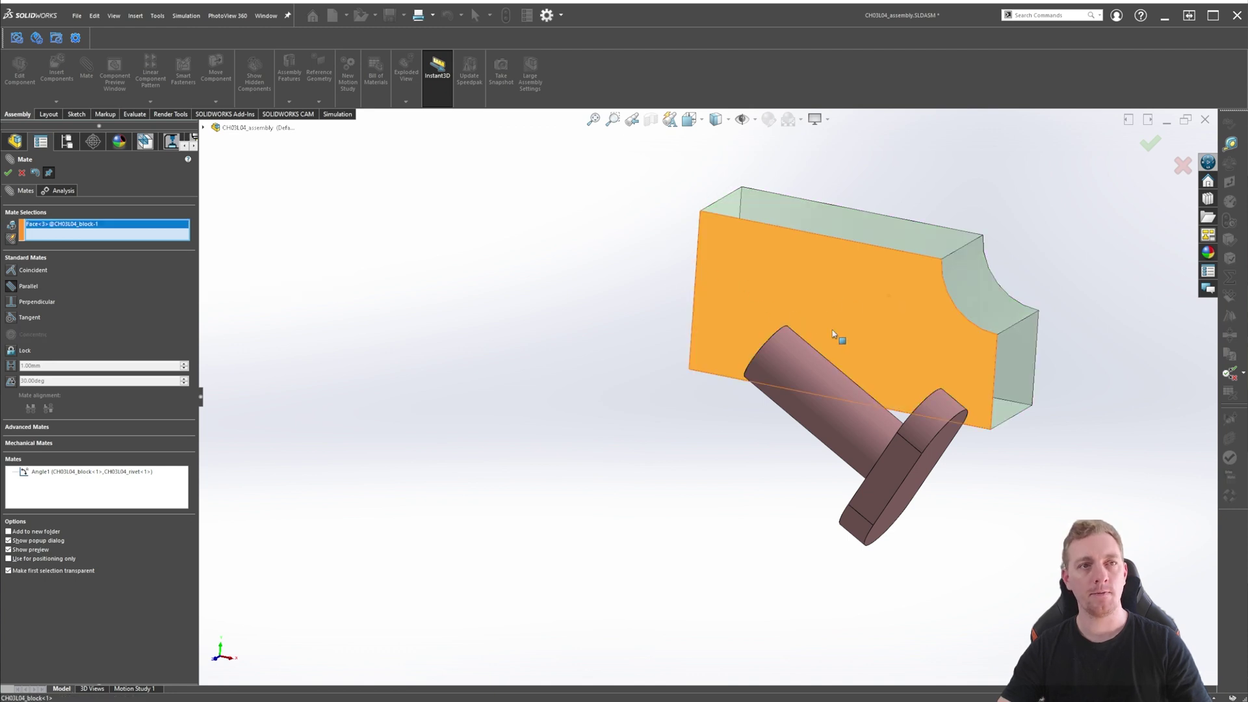
{"action": "middle_click_drag", "start_coordinate": [944, 353], "coordinate": [696, 430]}
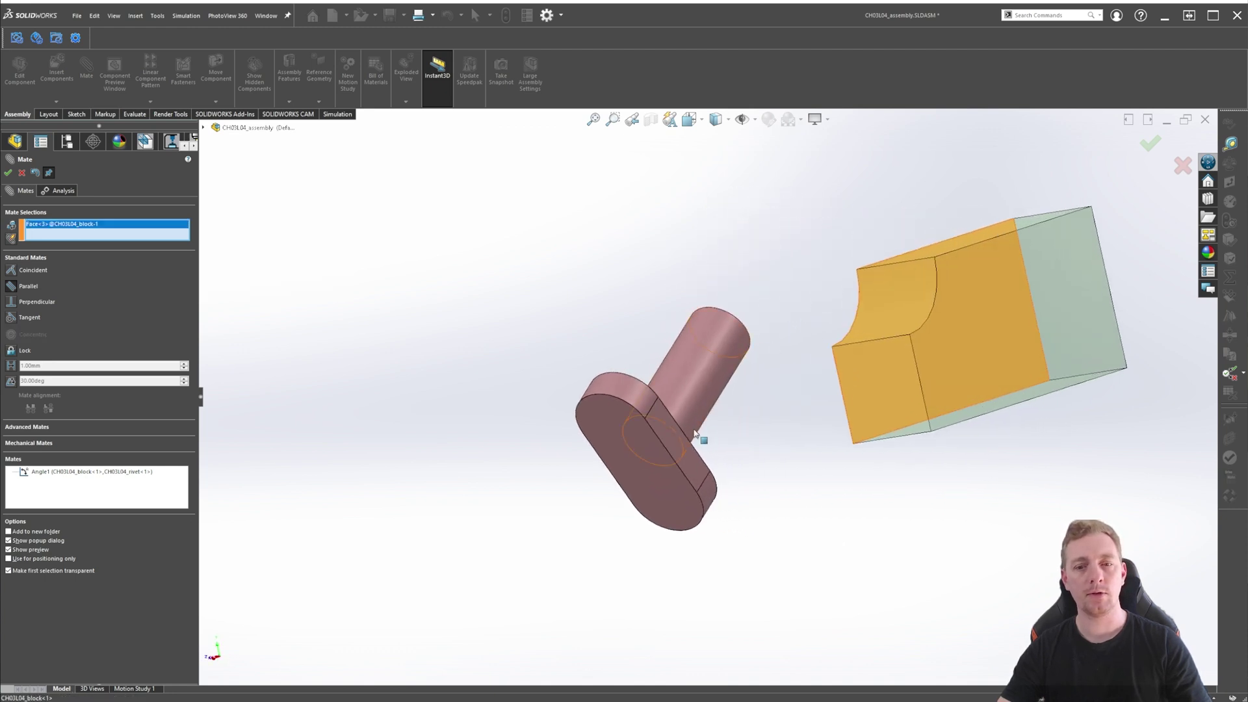
{"action": "left_click", "coordinate": [683, 453]}
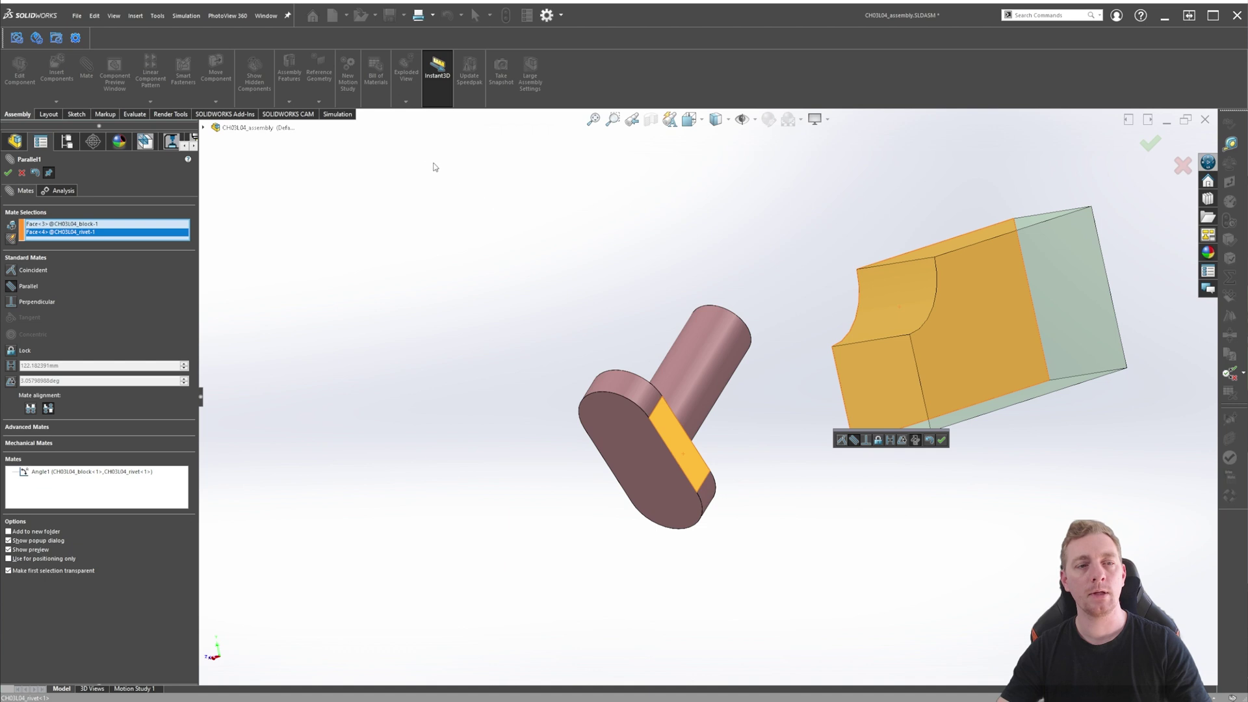
{"action": "left_click", "coordinate": [939, 442]}
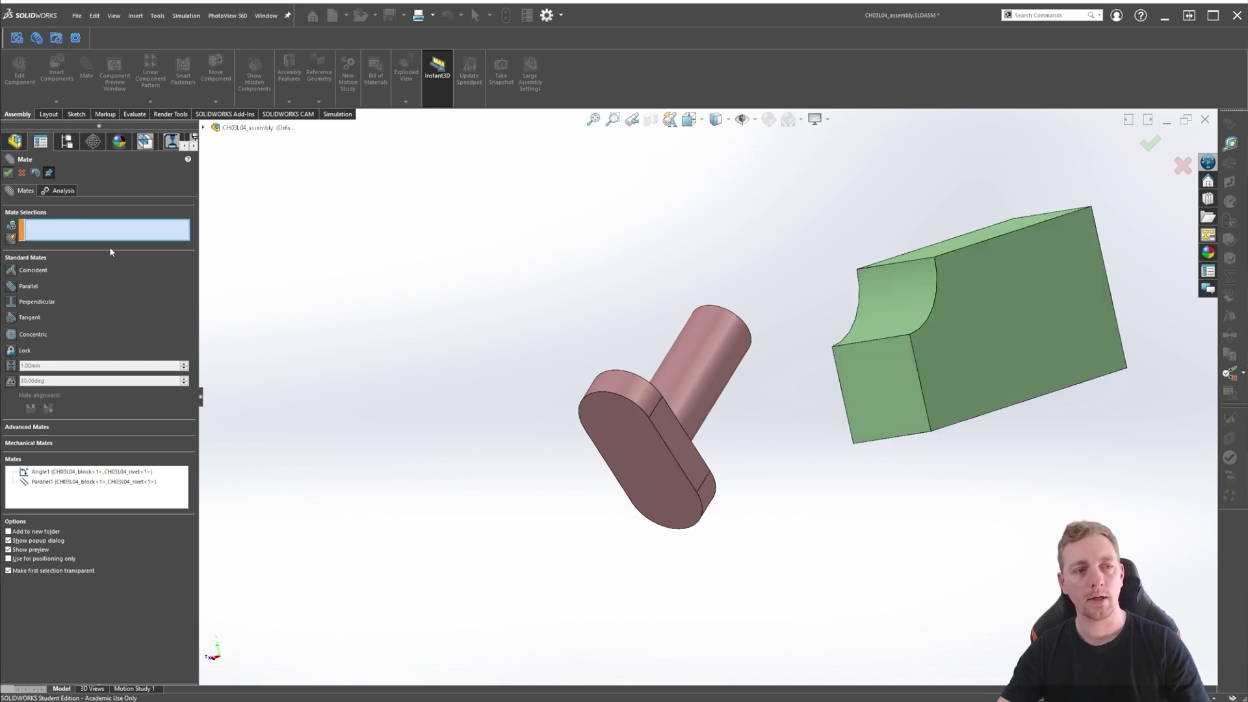
{"action": "left_click", "coordinate": [8, 173]}
Step: Examine which faces the parallel and angle mates reference, viewing the block and rivet from the end and from the side
{"action": "middle_click_drag", "start_coordinate": [816, 471], "coordinate": [994, 510]}
{"action": "left_click", "coordinate": [54, 325]}
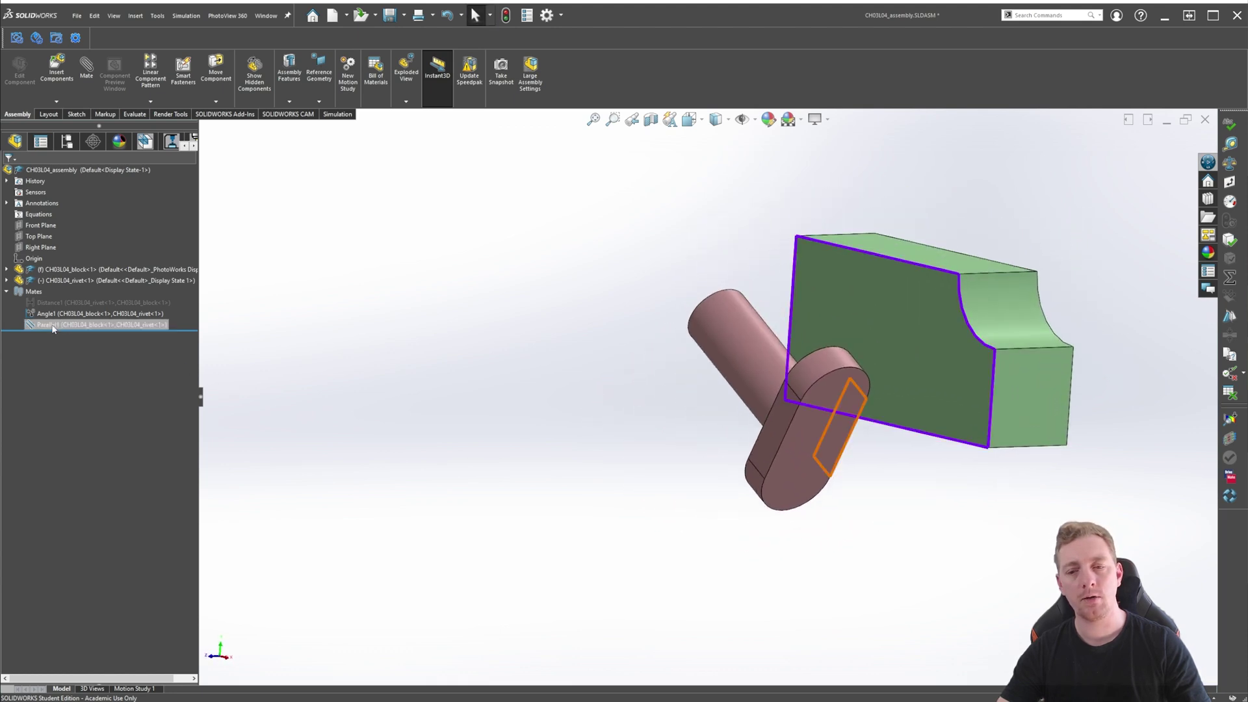
{"action": "left_click", "coordinate": [97, 325]}
{"action": "left_click", "coordinate": [65, 315]}
{"action": "left_click", "coordinate": [63, 325]}
{"action": "left_click", "coordinate": [65, 314]}
{"action": "left_click", "coordinate": [63, 326]}
{"action": "left_click", "coordinate": [65, 315]}
{"action": "left_click", "coordinate": [63, 326]}
{"action": "left_click", "coordinate": [63, 325]}
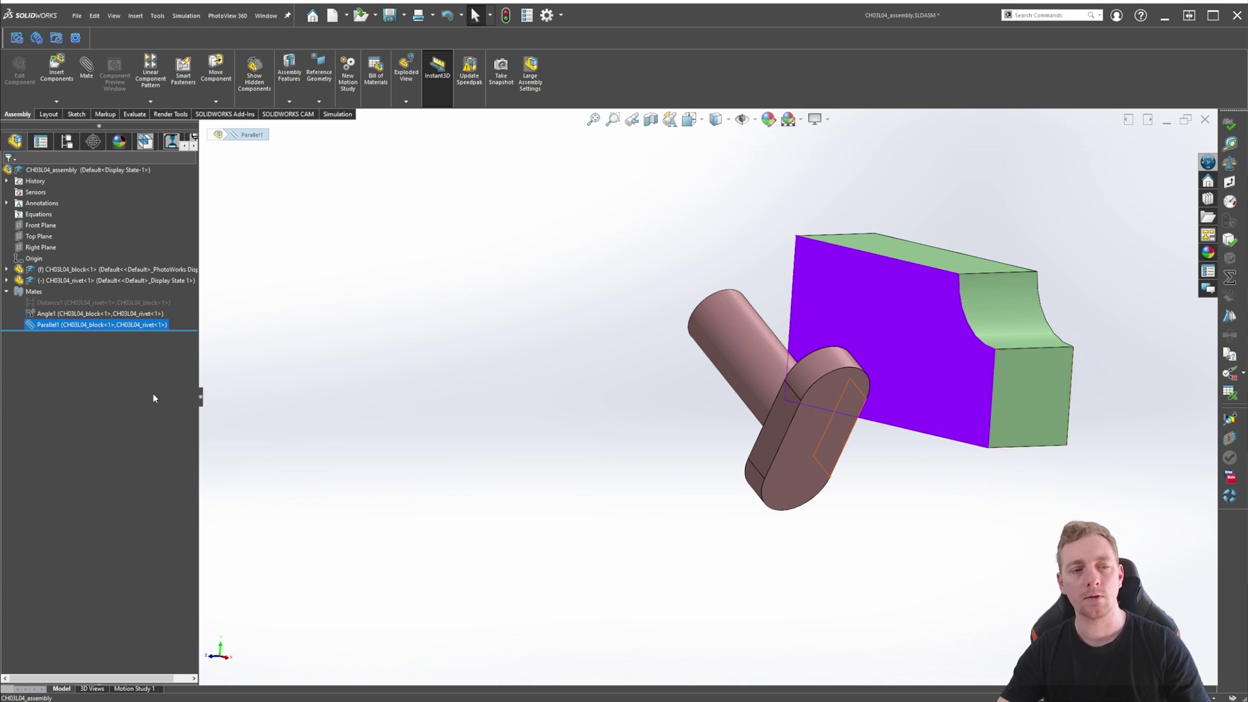
{"action": "mouse_move", "coordinate": [735, 429]}
{"action": "middle_mouse_down"}
{"action": "mouse_move", "coordinate": [754, 427]}
{"action": "mouse_move", "coordinate": [706, 404]}
{"action": "mouse_move", "coordinate": [715, 416]}
{"action": "middle_mouse_up"}
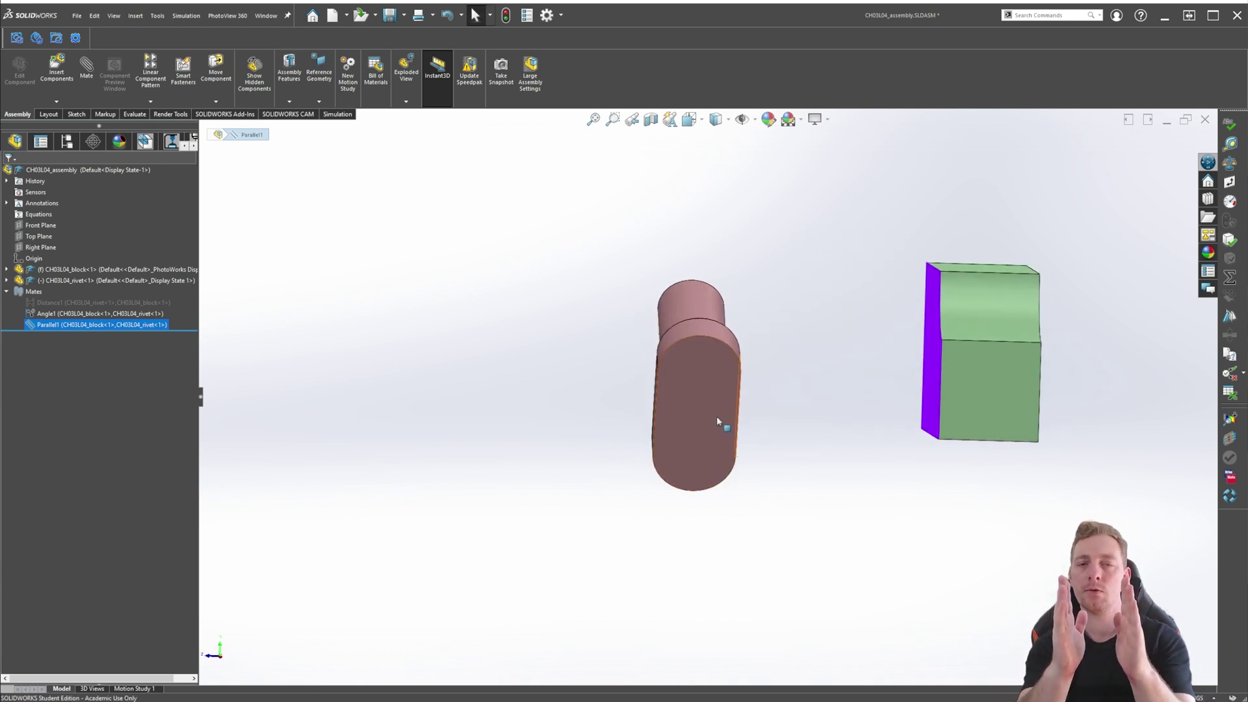
{"action": "left_click", "coordinate": [97, 314]}
{"action": "middle_click_drag", "start_coordinate": [551, 465], "coordinate": [699, 484]}
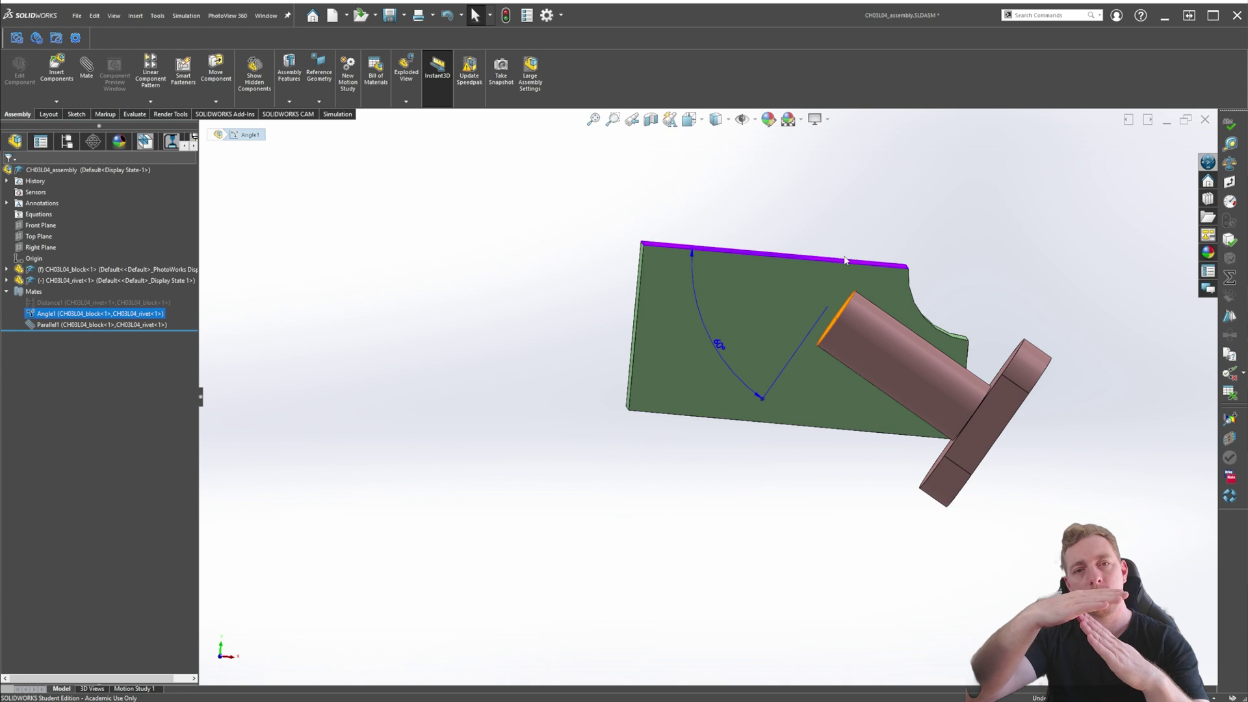
Step: Delete the distance, parallel and angle mates, and move the rivet away from the block
{"action": "left_click", "coordinate": [54, 303]}
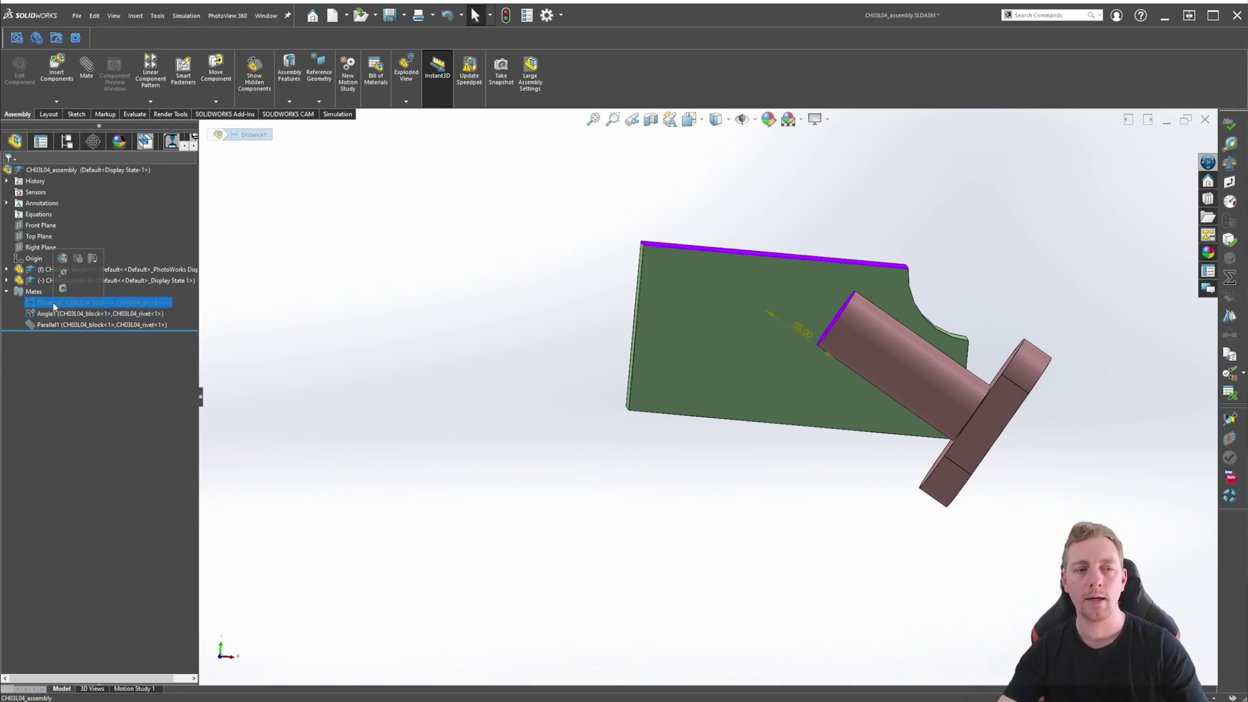
{"action": "right_click", "coordinate": [42, 305]}
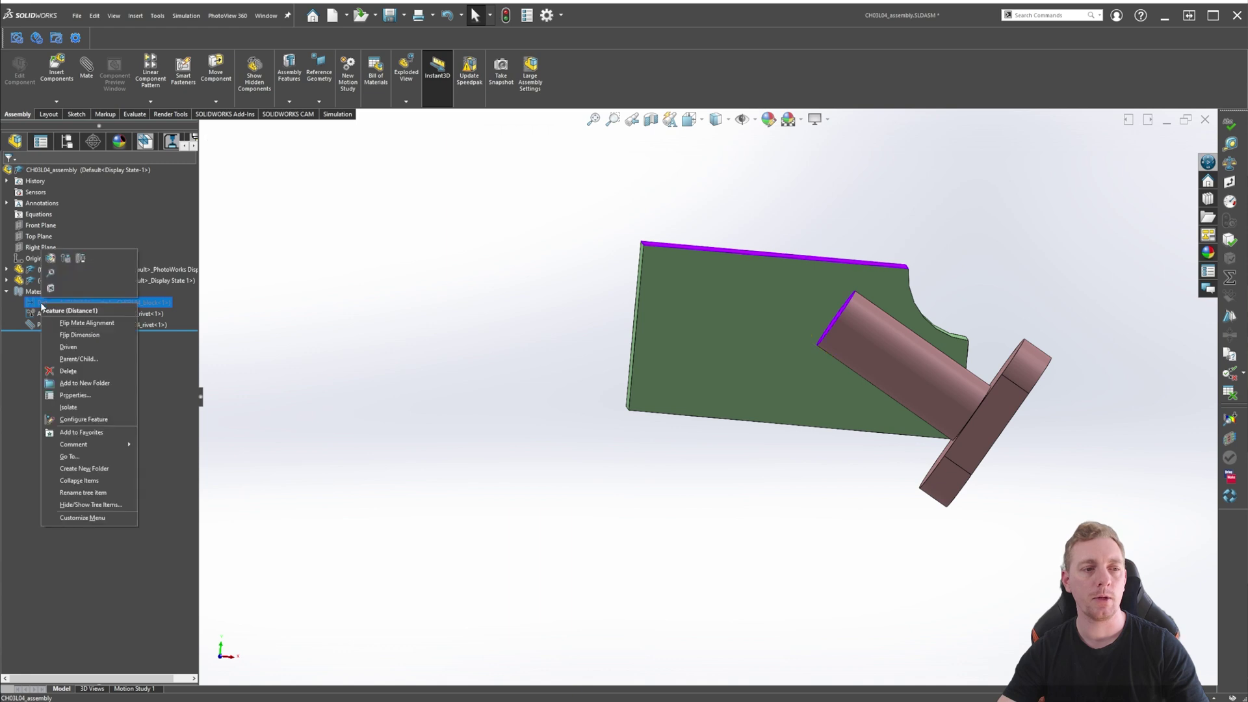
{"action": "left_click", "coordinate": [68, 371]}
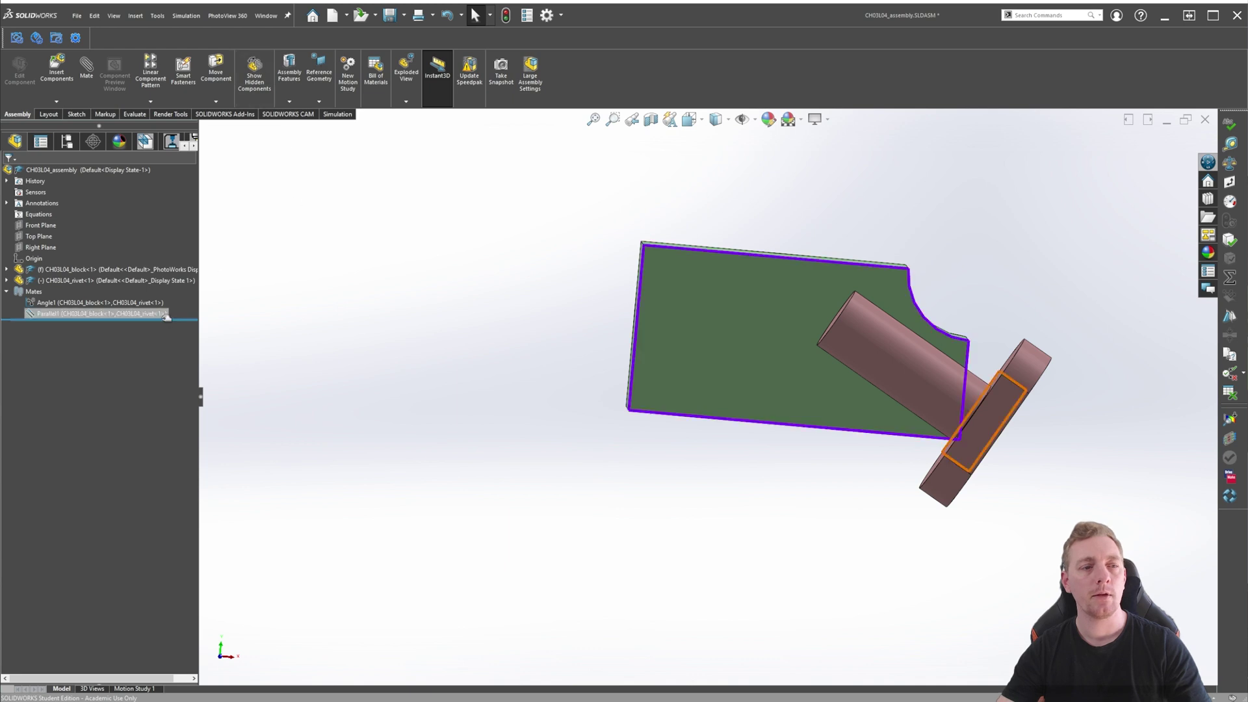
{"action": "right_click", "coordinate": [71, 315]}
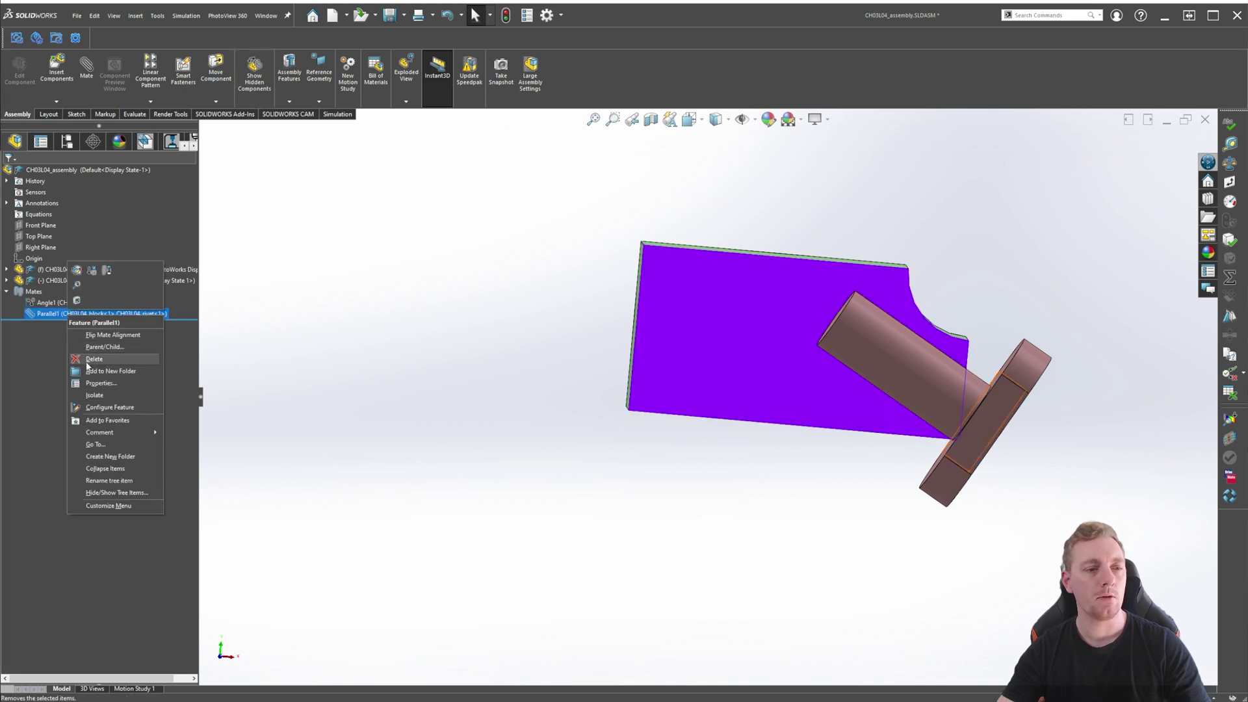
{"action": "left_click", "coordinate": [58, 322]}
{"action": "right_click", "coordinate": [45, 303]}
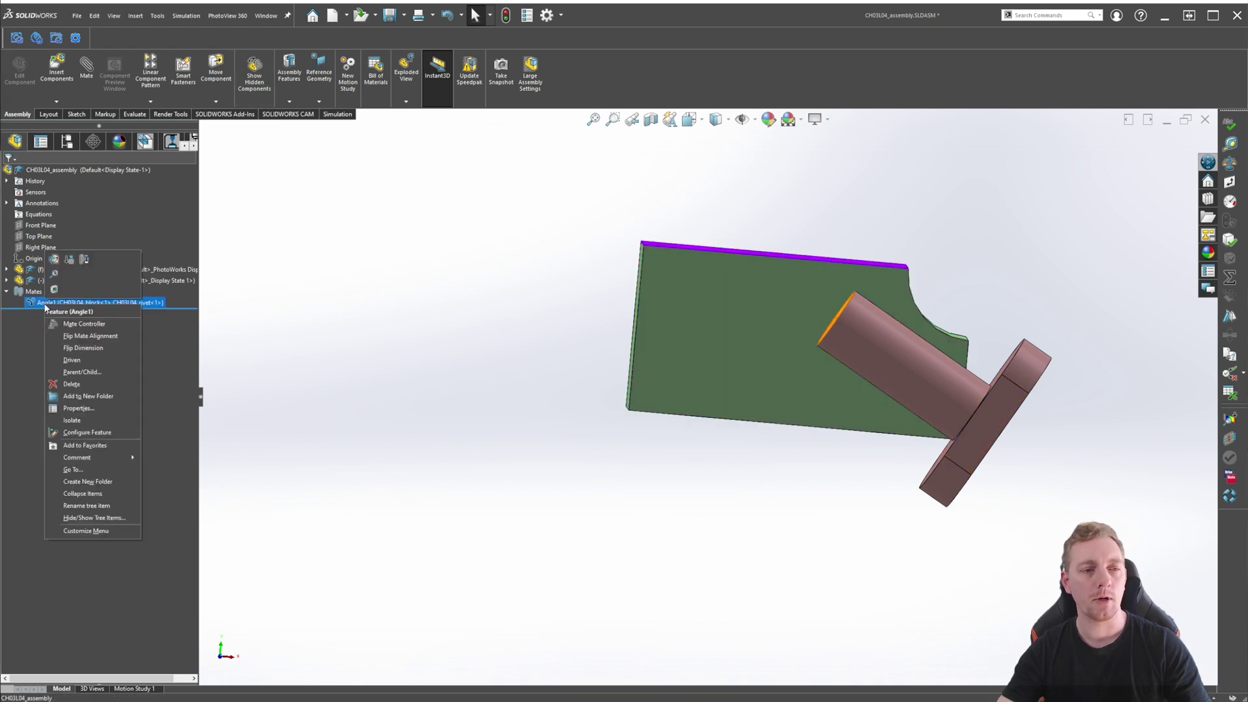
{"action": "left_click", "coordinate": [71, 384]}
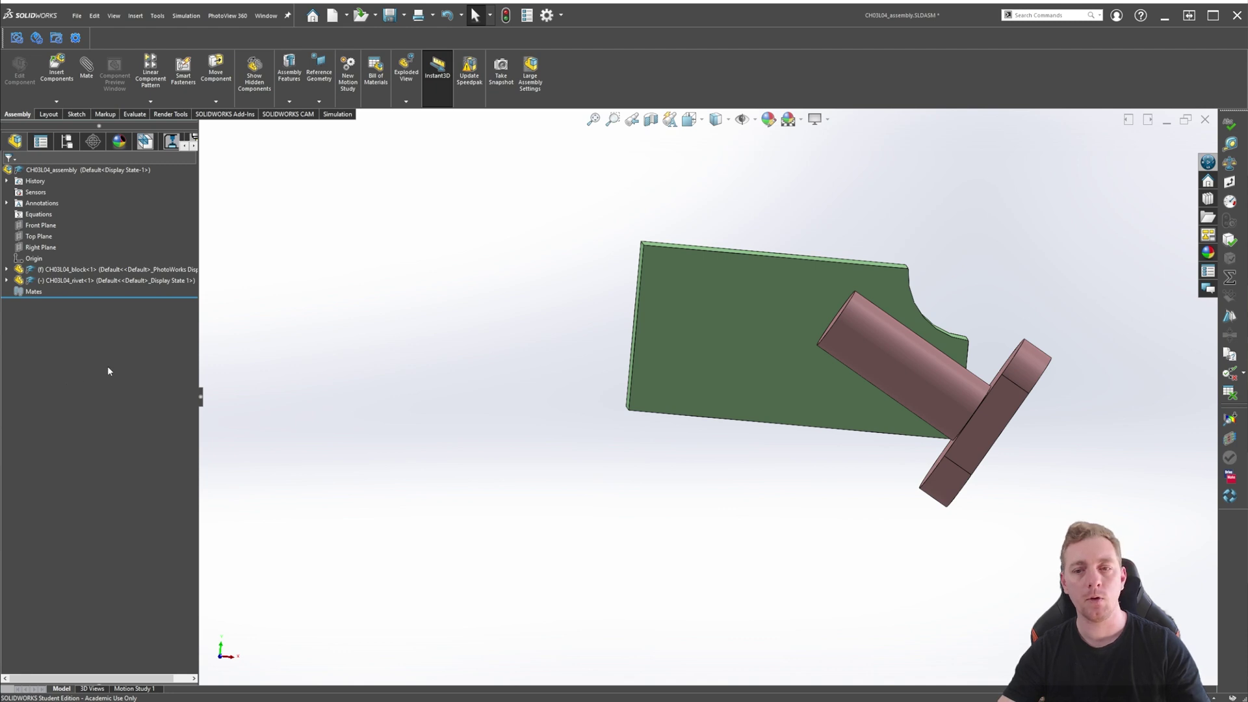
{"action": "mouse_move", "coordinate": [820, 364]}
{"action": "middle_mouse_down"}
{"action": "mouse_move", "coordinate": [772, 422]}
{"action": "mouse_move", "coordinate": [825, 371]}
{"action": "middle_mouse_up"}
{"action": "left_click_drag", "start_coordinate": [825, 372], "coordinate": [752, 516]}
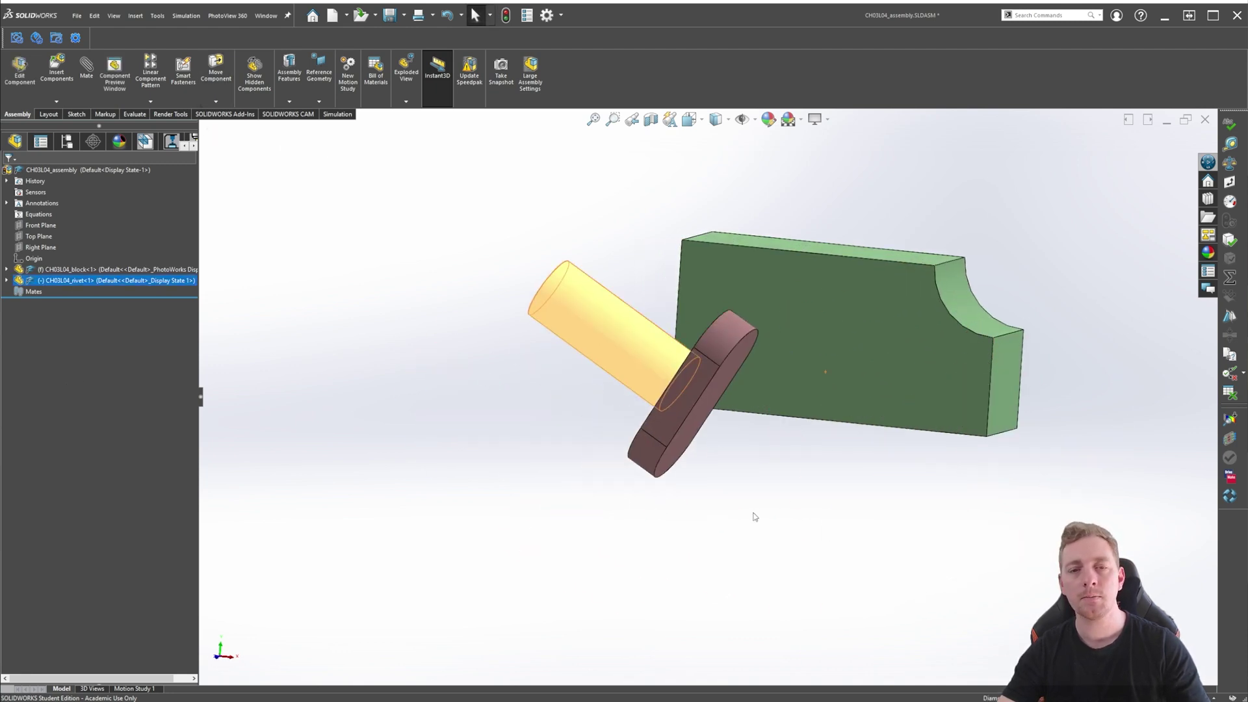
Step: Apply a Lock mate between the rivet and the block, and test it by trying to move the rivet
{"action": "left_click", "coordinate": [86, 67]}
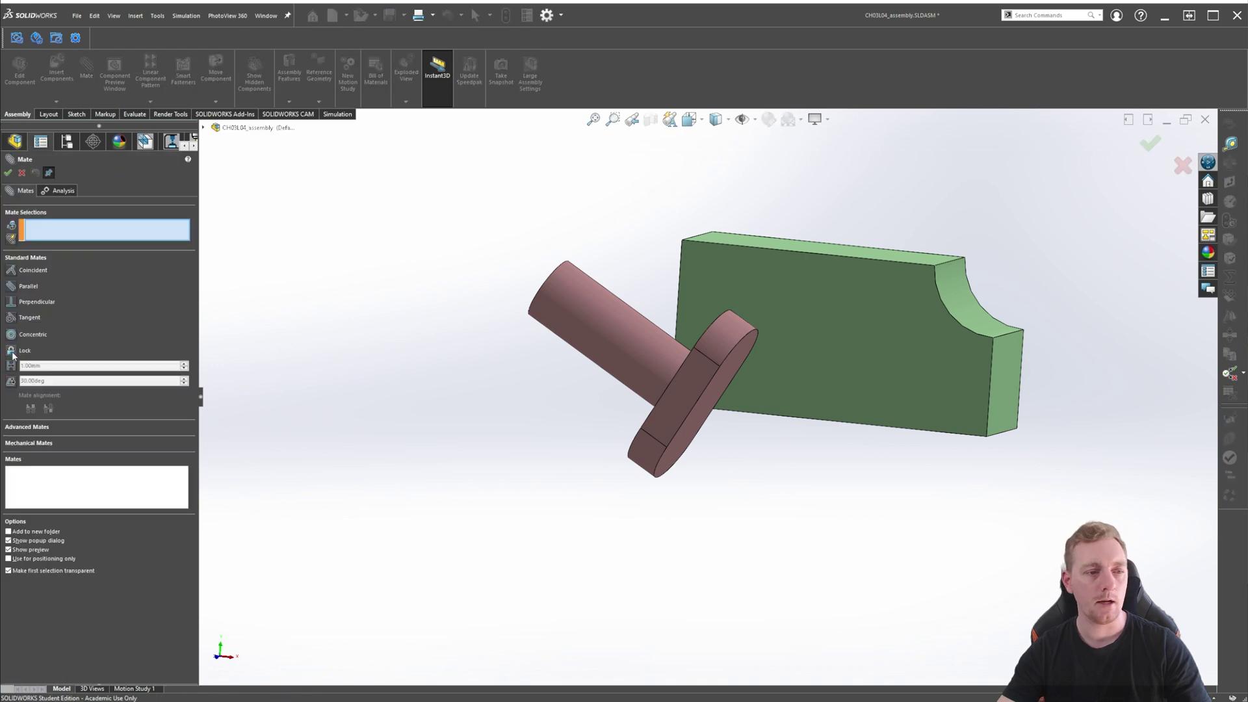
{"action": "left_click", "coordinate": [10, 351]}
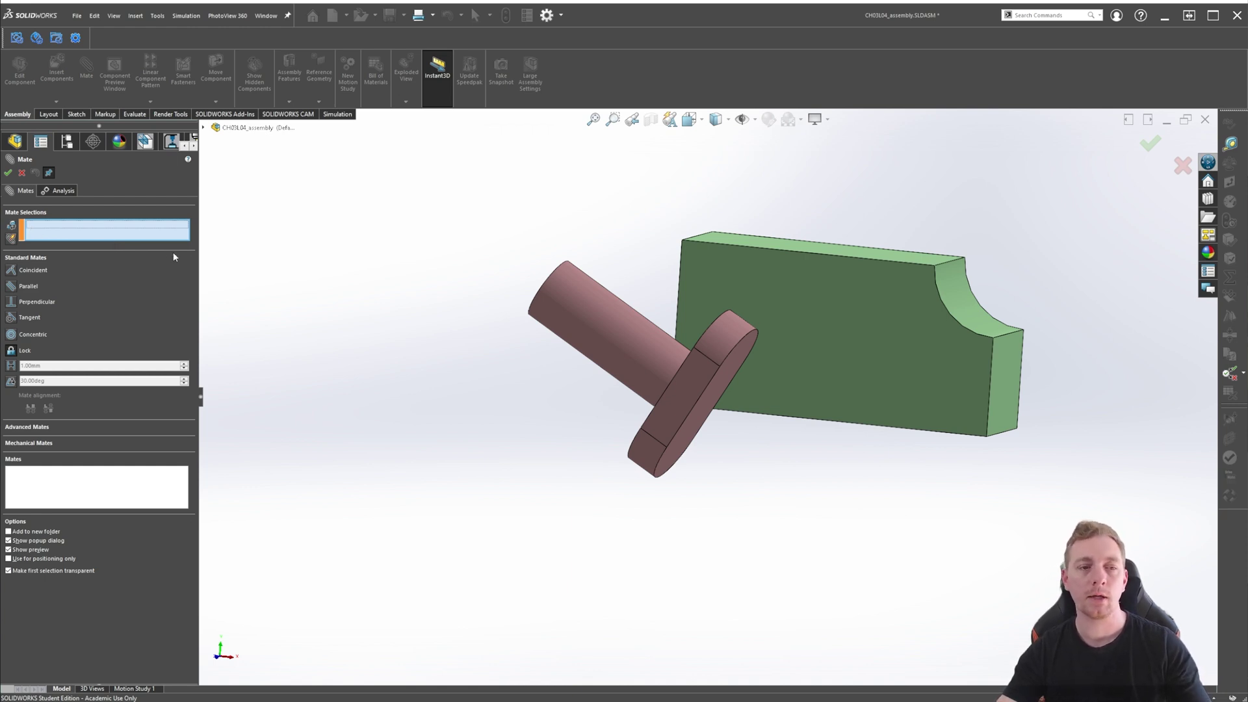
{"action": "left_click", "coordinate": [606, 346]}
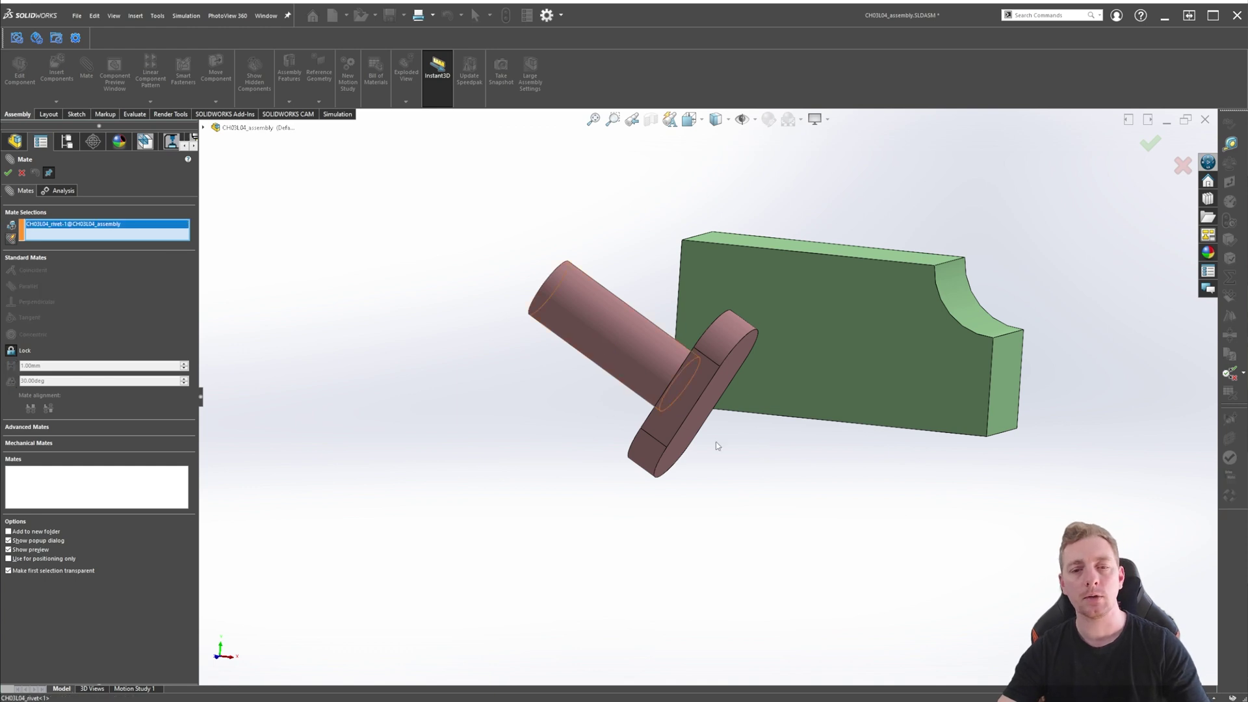
{"action": "left_click", "coordinate": [691, 384]}
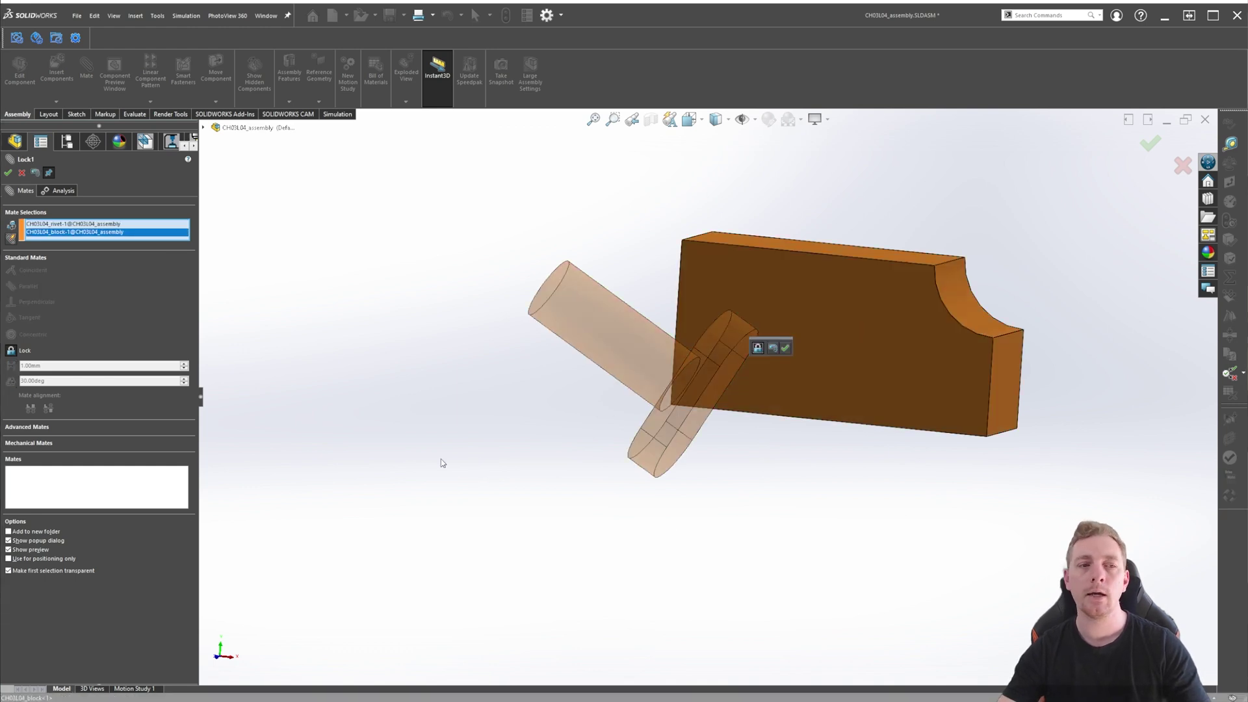
{"action": "left_click", "coordinate": [785, 348]}
{"action": "left_click", "coordinate": [8, 172]}
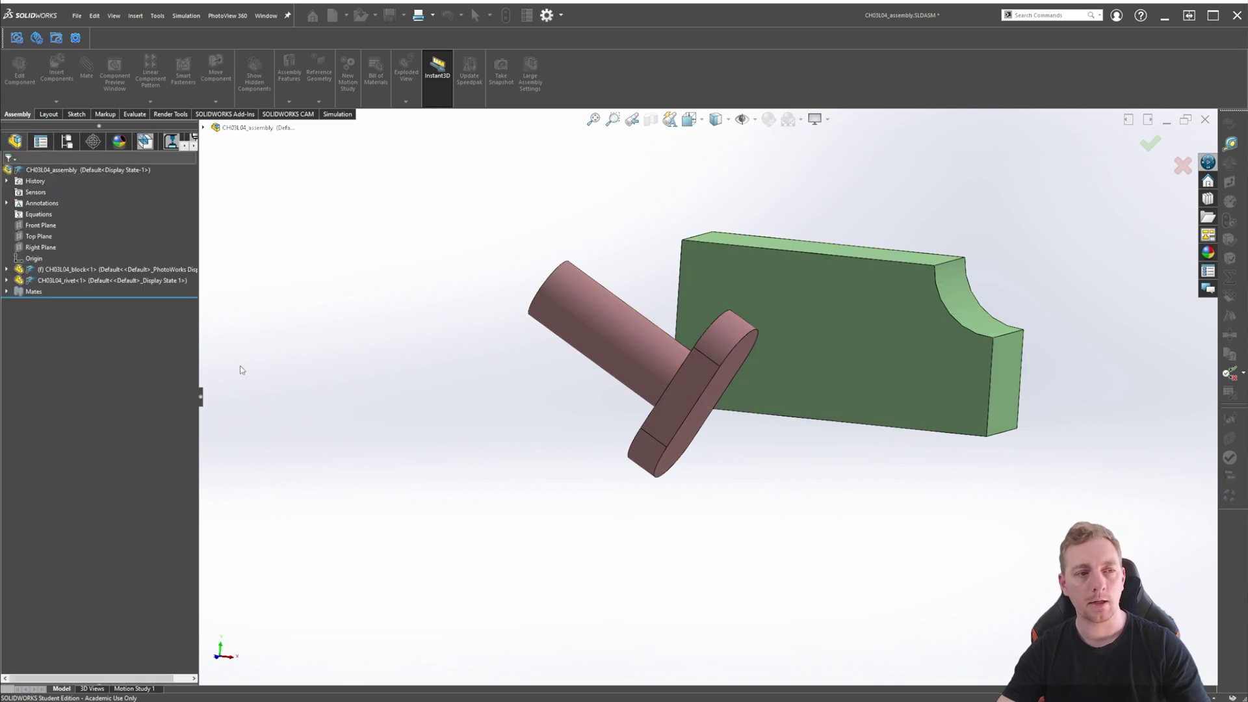
{"action": "middle_click_drag", "start_coordinate": [559, 416], "coordinate": [607, 436]}
{"action": "left_click_drag", "start_coordinate": [607, 437], "coordinate": [587, 392]}
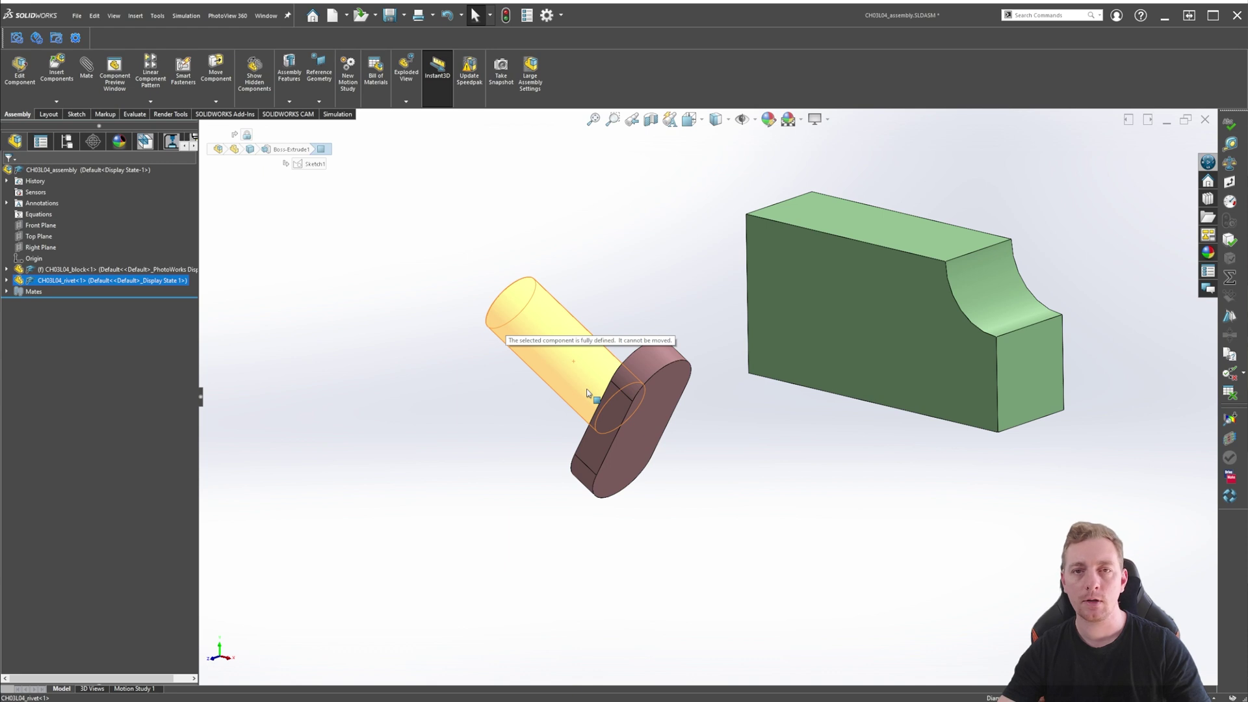
Step: Test the Lock mate further by trying to move the rivet by its shank and the block by its lower end
{"action": "left_click_drag", "start_coordinate": [586, 391], "coordinate": [597, 429]}
{"action": "left_click_drag", "start_coordinate": [964, 399], "coordinate": [950, 413]}
{"action": "left_click", "coordinate": [838, 560]}
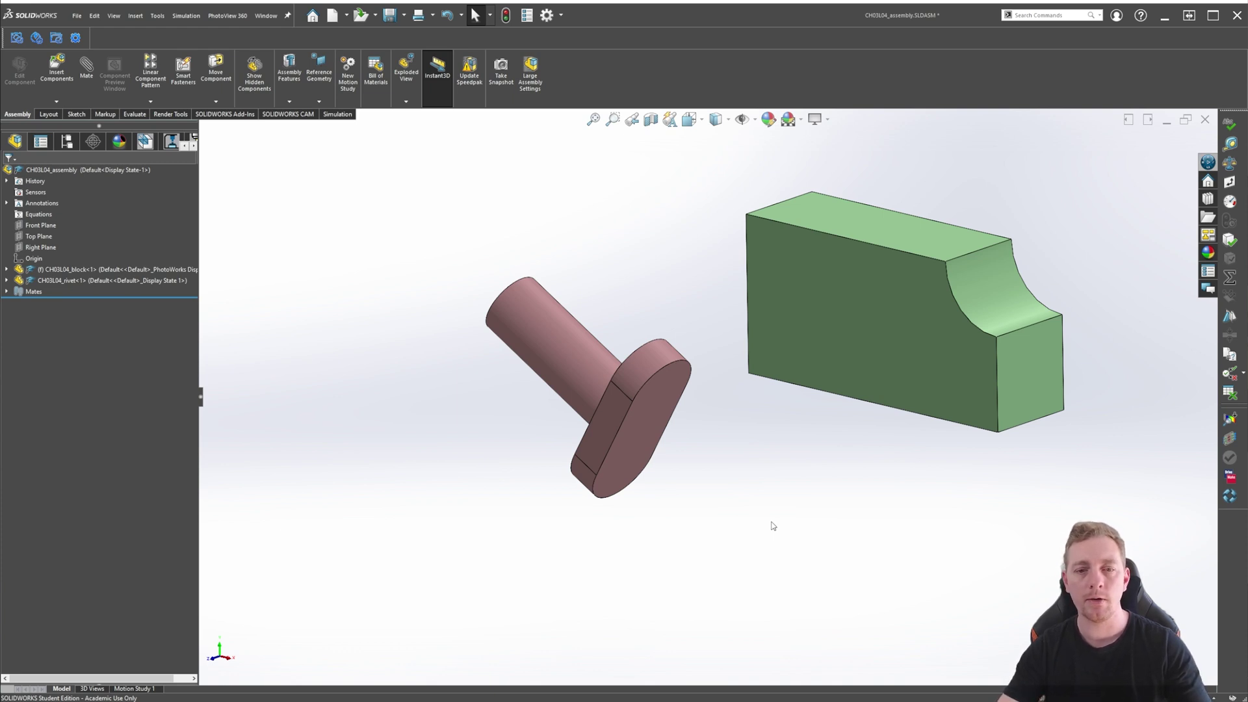
Step: Examine the locked rivet and block from several angles, finishing with the assembly in the isometric view
{"action": "left_click", "coordinate": [593, 372]}
{"action": "middle_click_drag", "start_coordinate": [724, 566], "coordinate": [678, 560]}
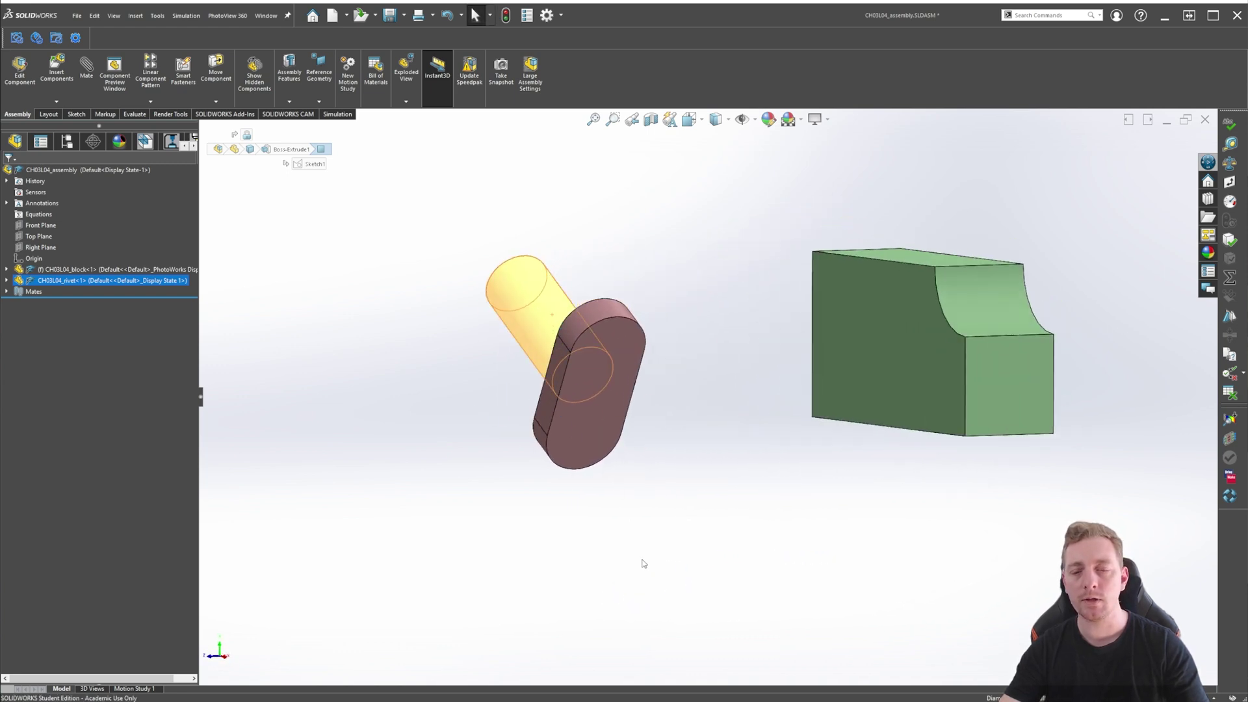
{"action": "left_click", "coordinate": [680, 529]}
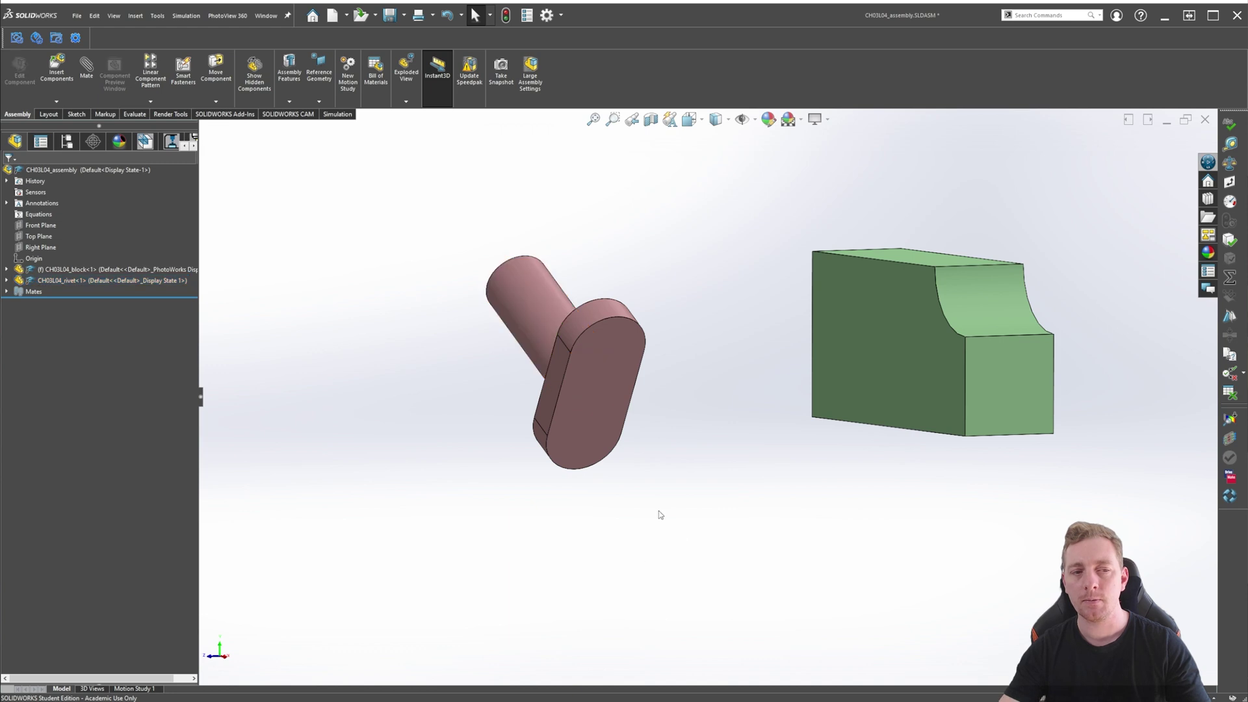
{"action": "middle_click_drag", "start_coordinate": [660, 513], "coordinate": [712, 578]}
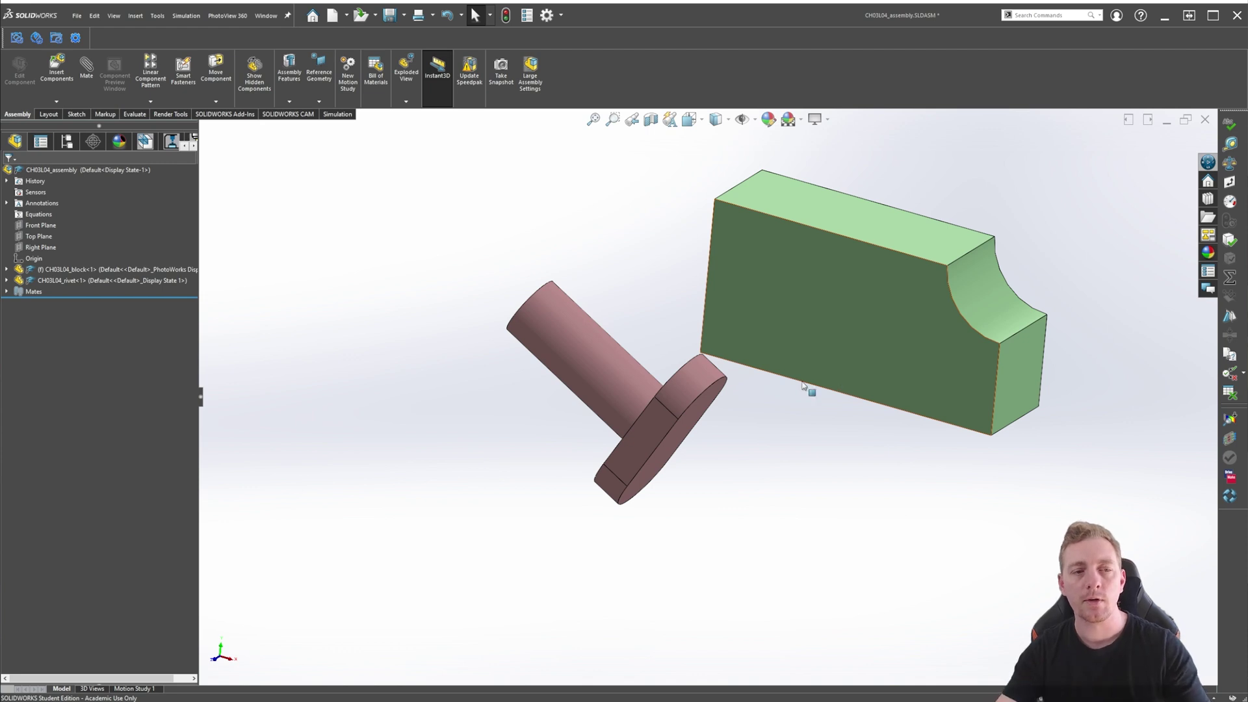
{"action": "middle_click_drag", "start_coordinate": [733, 505], "coordinate": [793, 496]}
{"action": "left_click", "coordinate": [605, 400]}
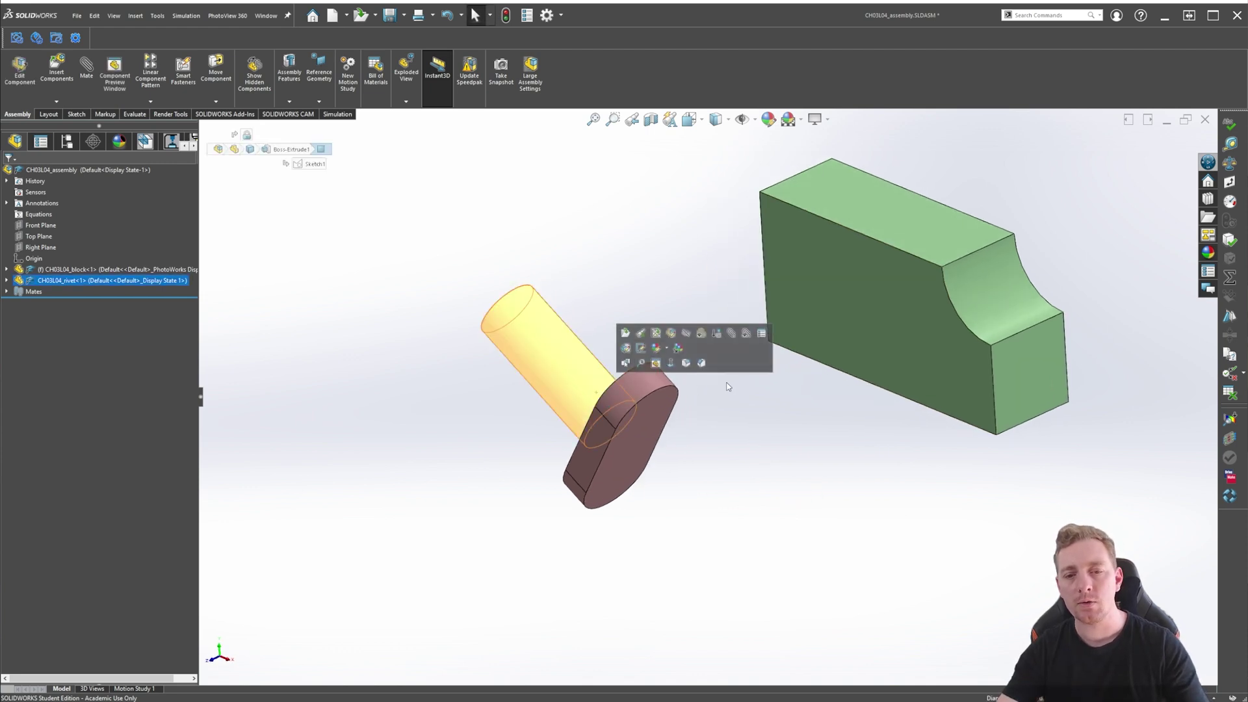
{"action": "left_click", "coordinate": [864, 316]}
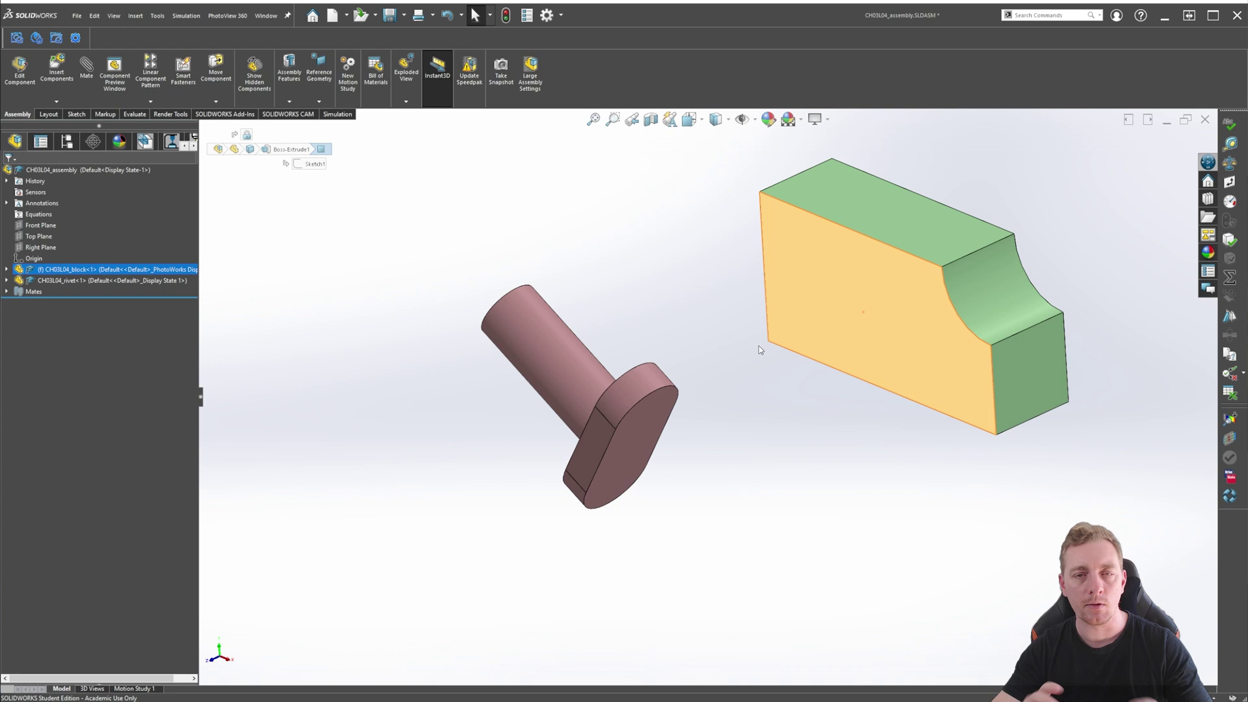
{"action": "left_click", "coordinate": [756, 466]}
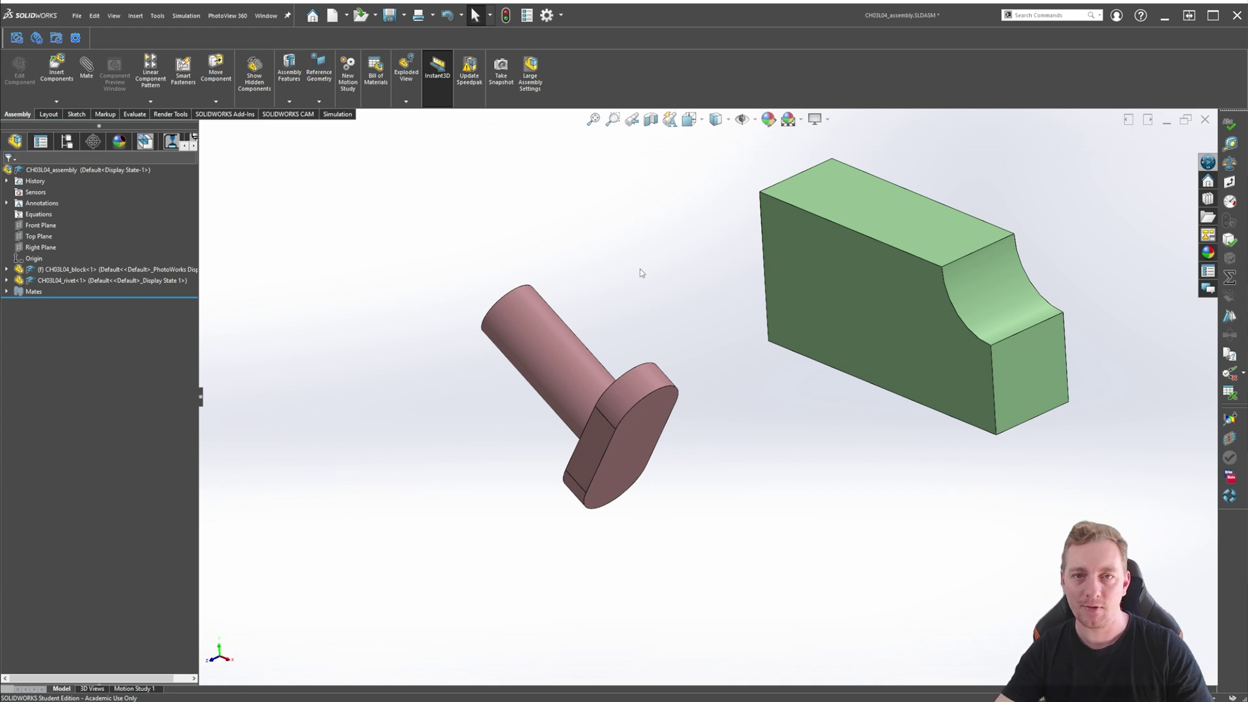
{"action": "key", "text": "ctrl+7"}
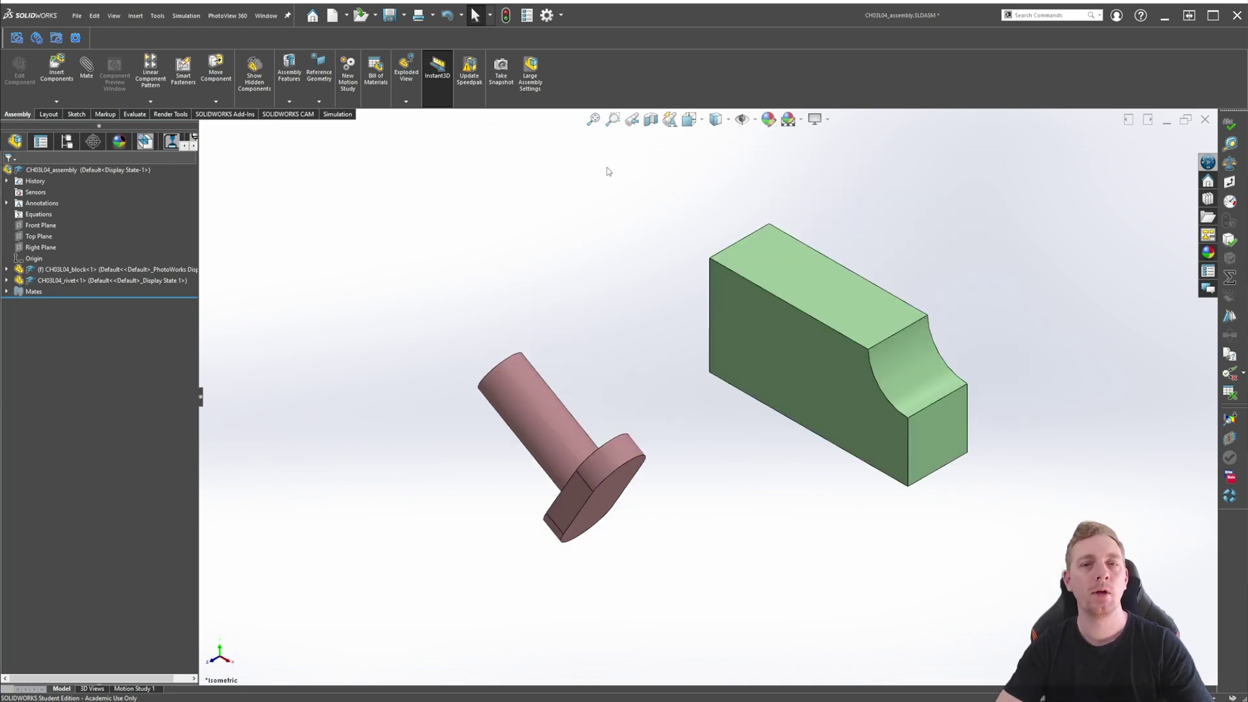